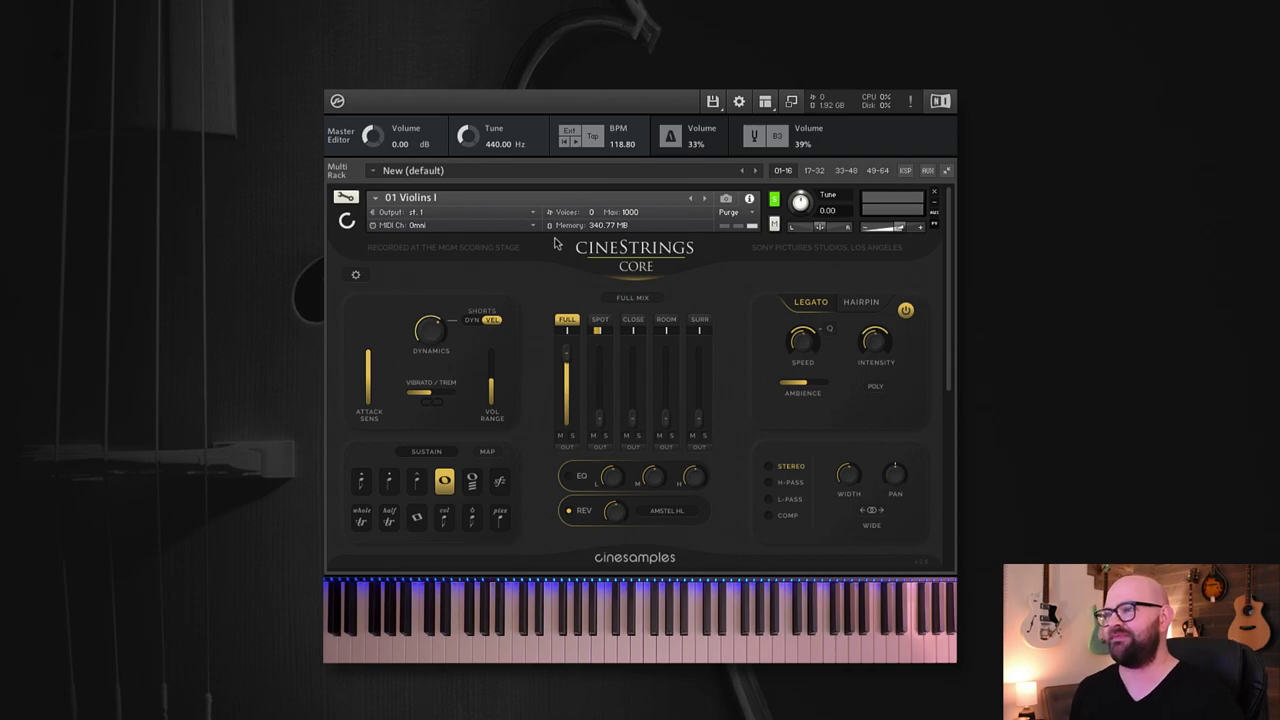
Step: Audition the Spot, Close, Room and Surround mic positions of Violins I in turn
left_click(560, 190)
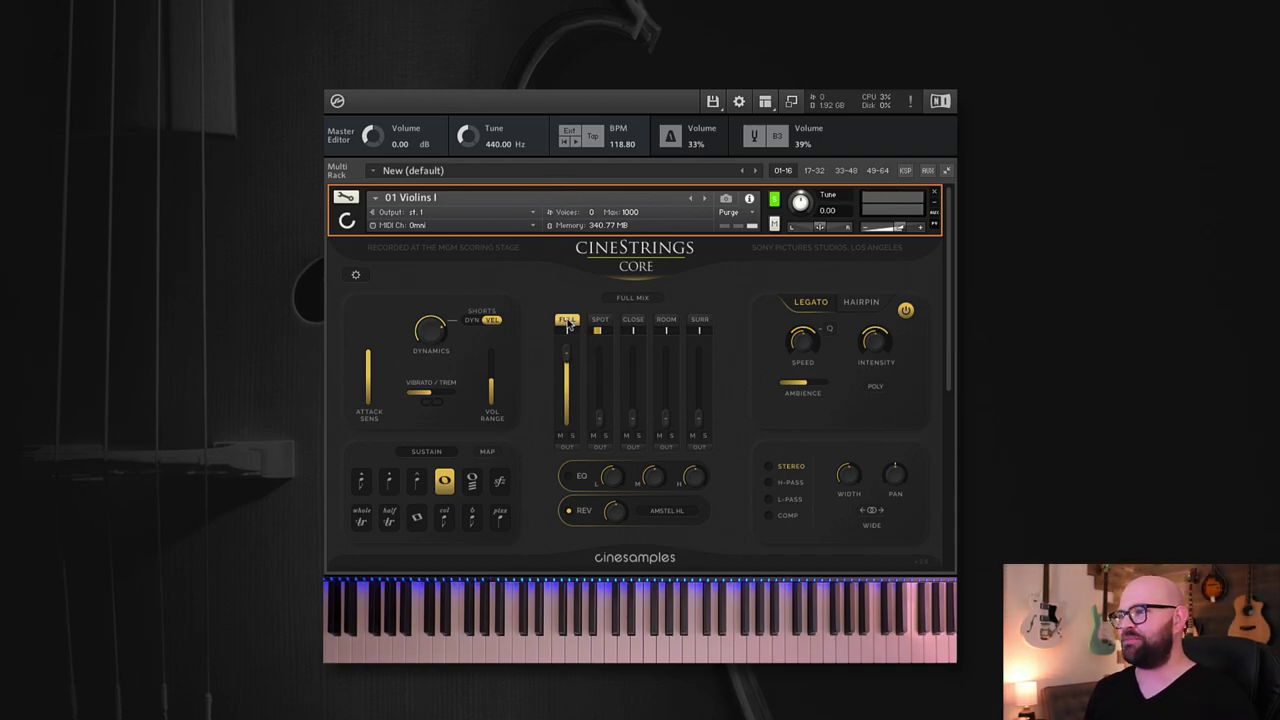
left_click(599, 320)
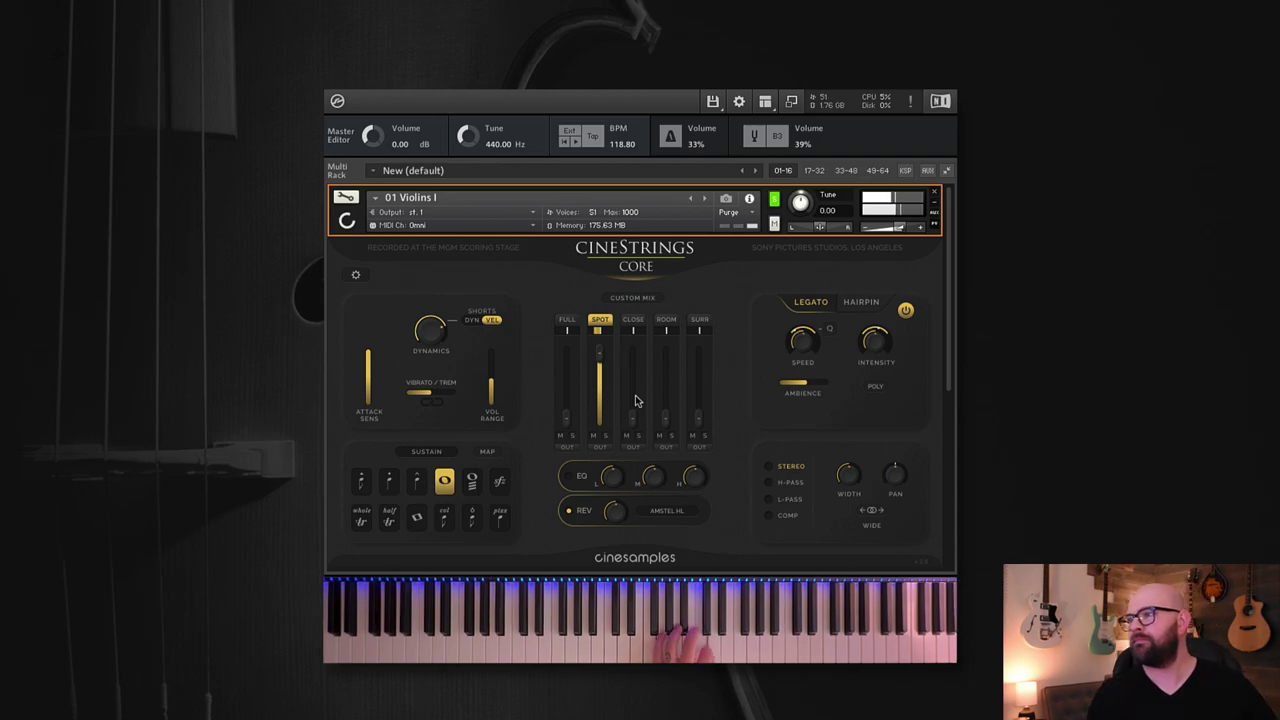
left_click(636, 320)
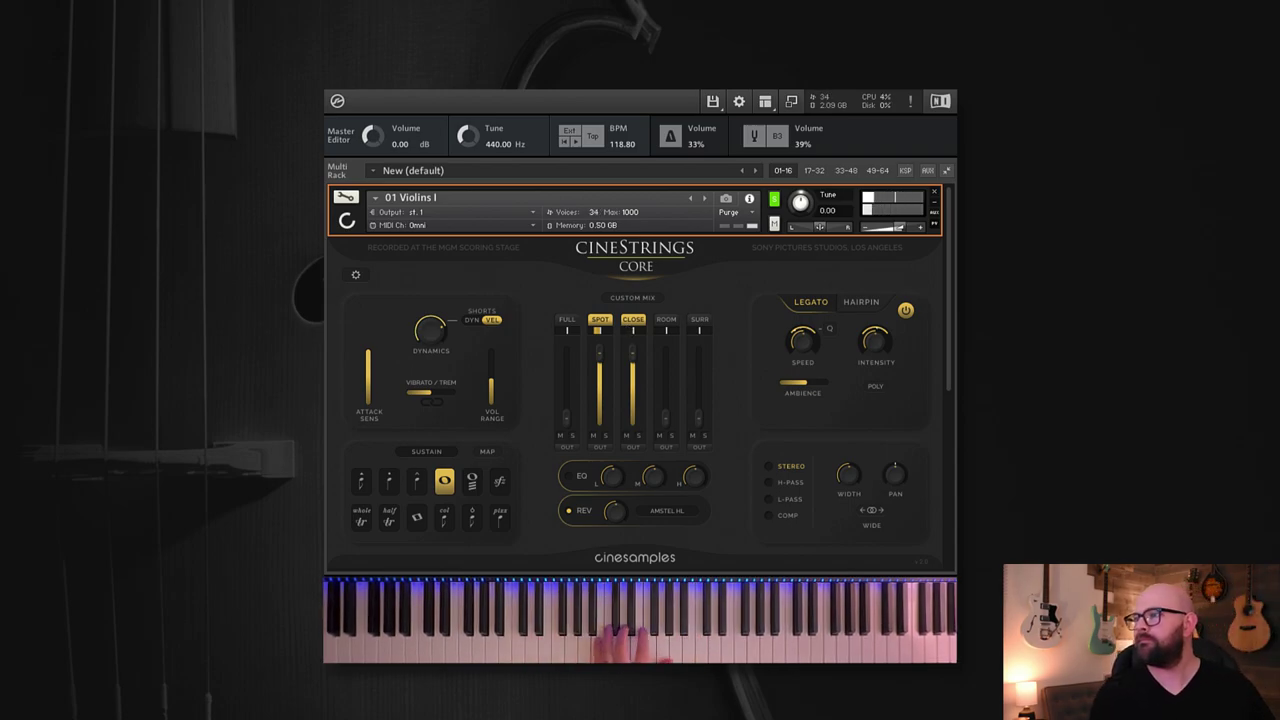
left_click(600, 320)
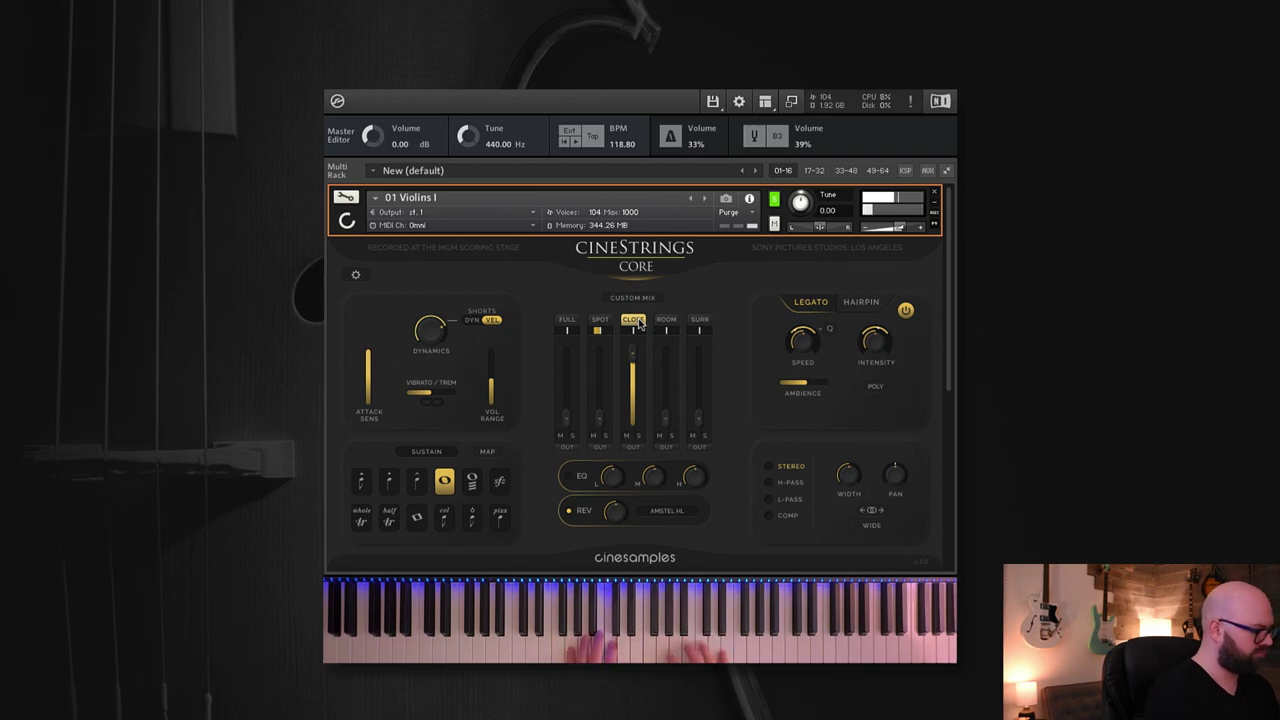
left_click(665, 320)
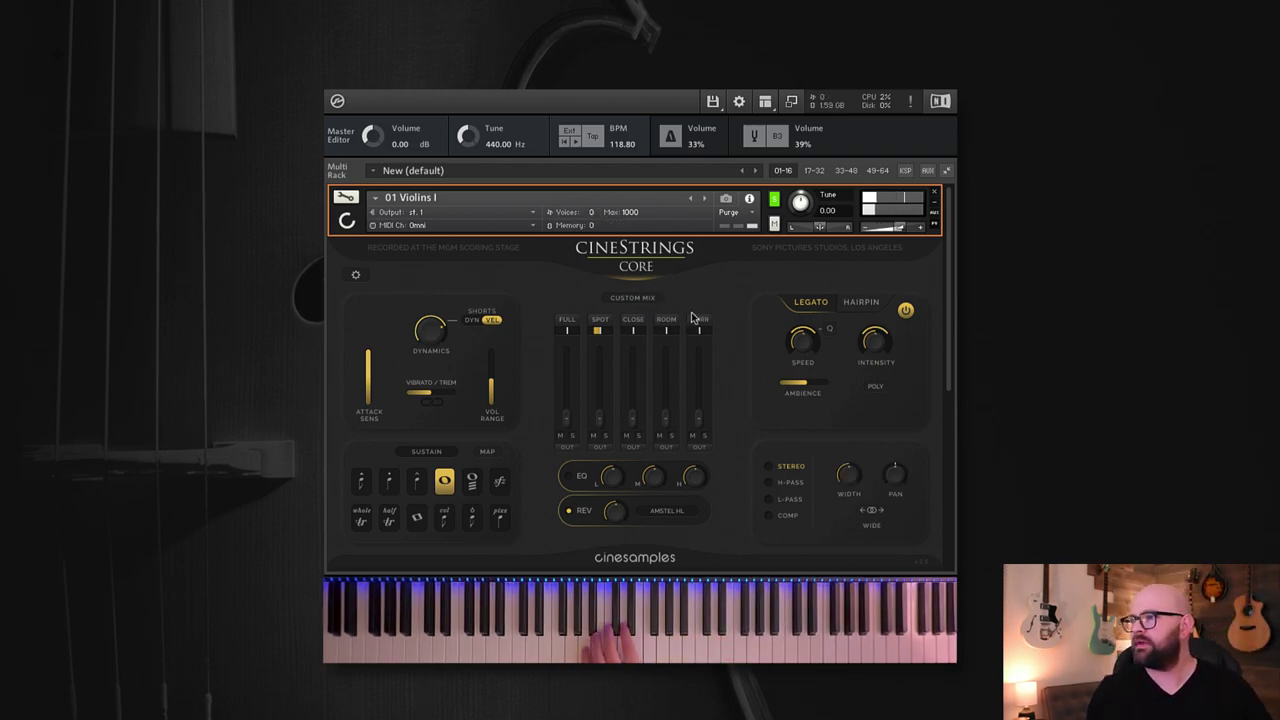
left_click(699, 319)
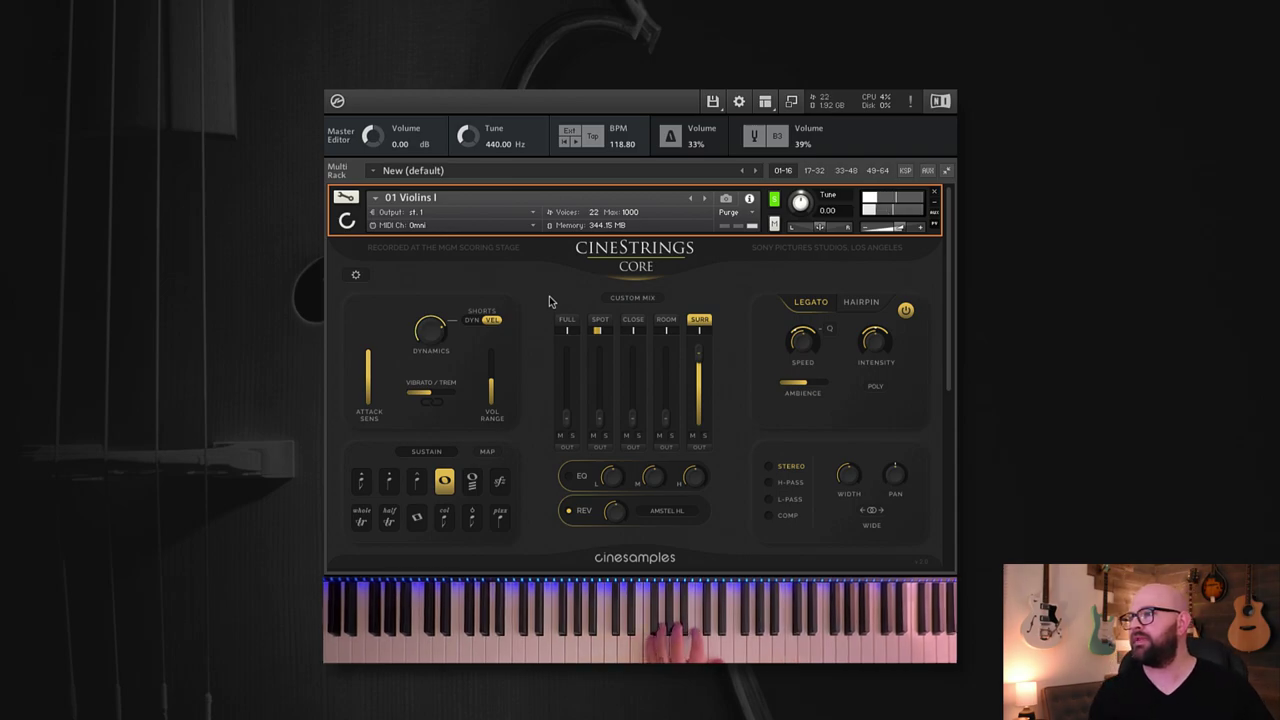
Step: Try the Bright JW and Warm mix presets on Violins I, and return to Full Mix
left_click(637, 299)
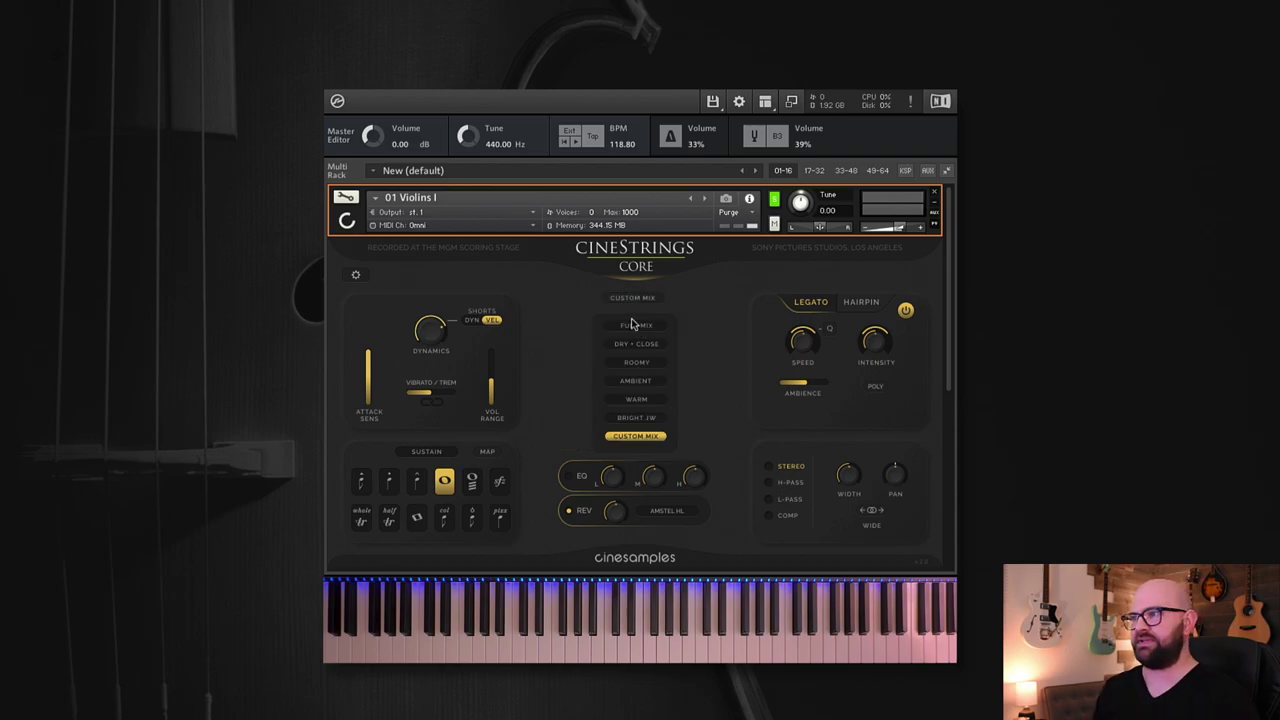
left_click(634, 325)
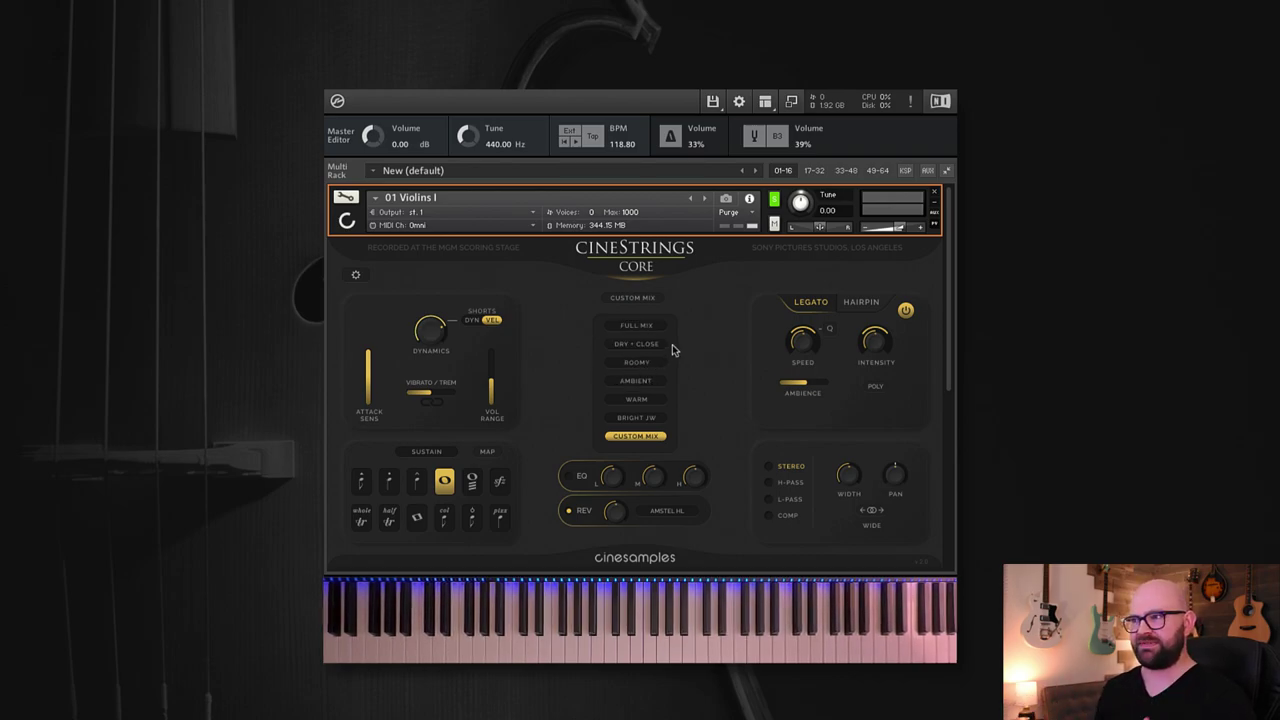
left_click(638, 420)
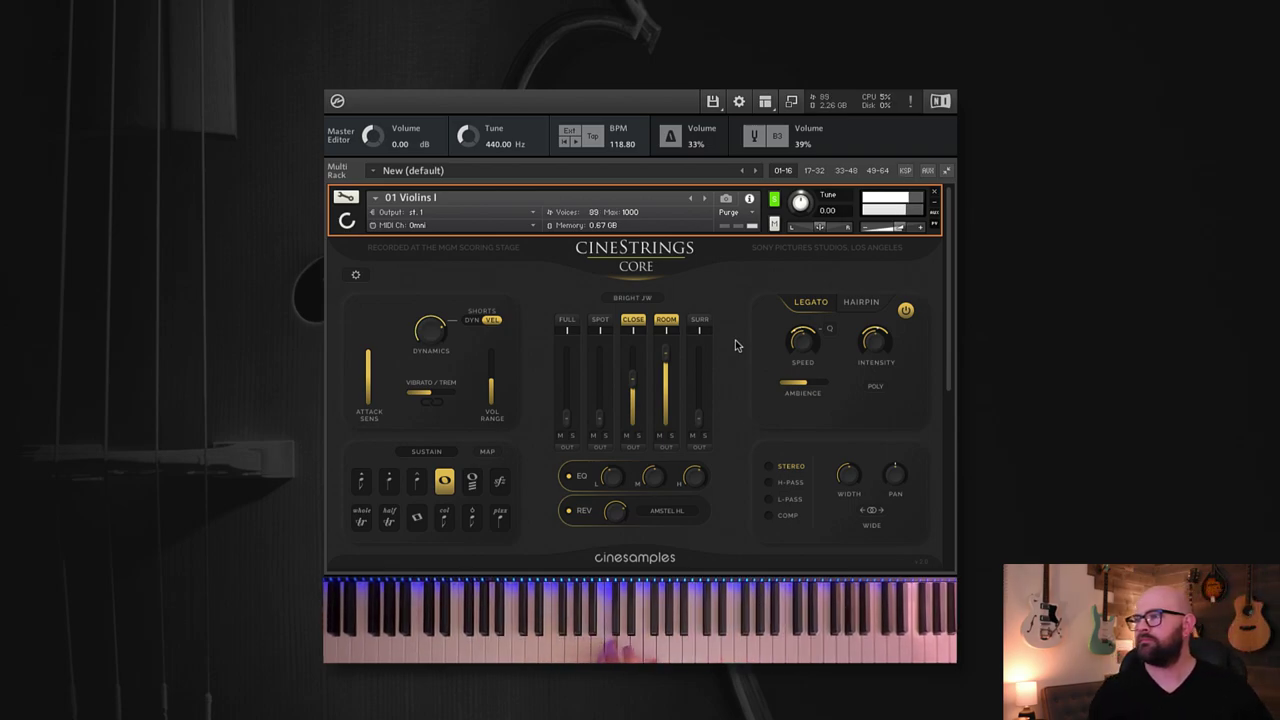
left_click(632, 298)
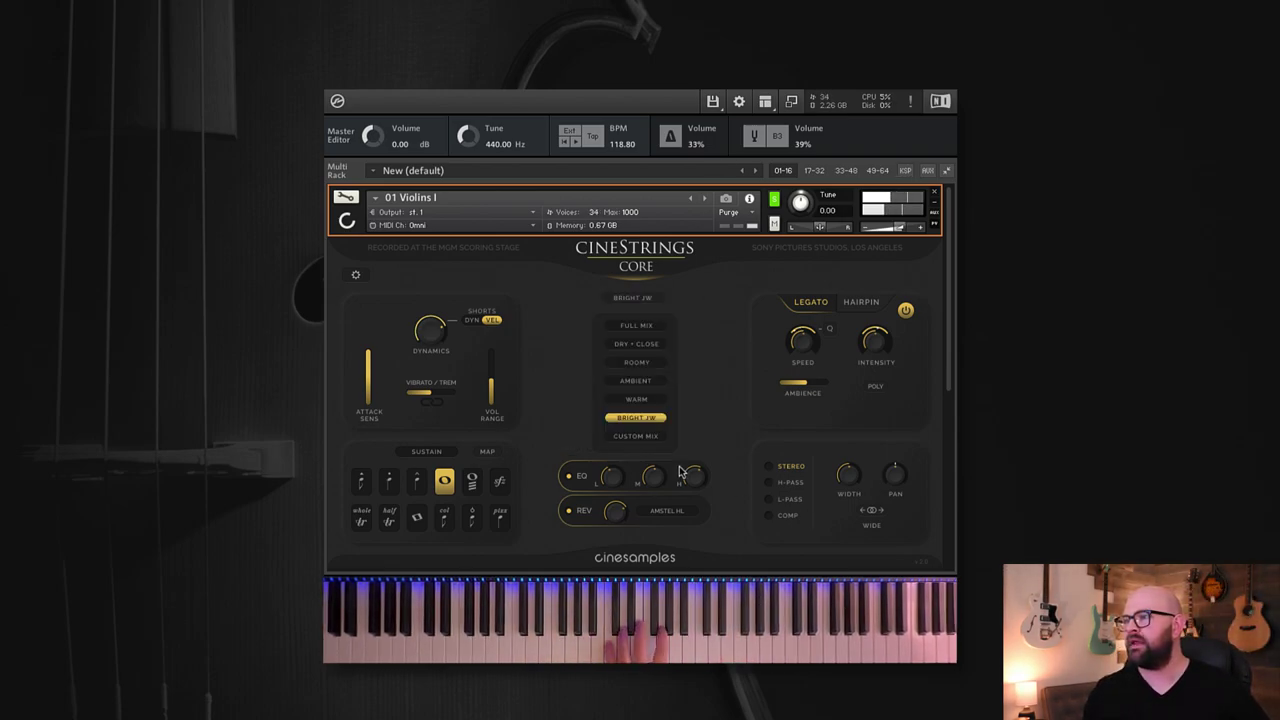
left_click(644, 401)
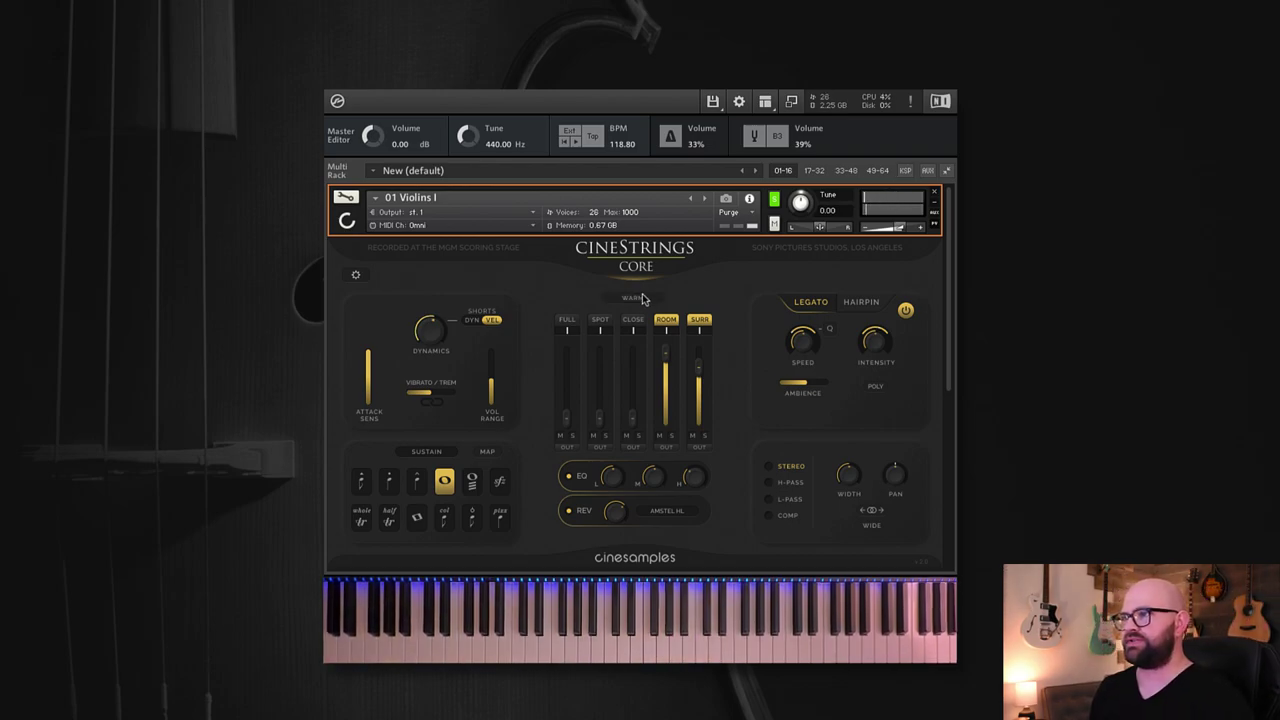
left_click(642, 298)
left_click(623, 328)
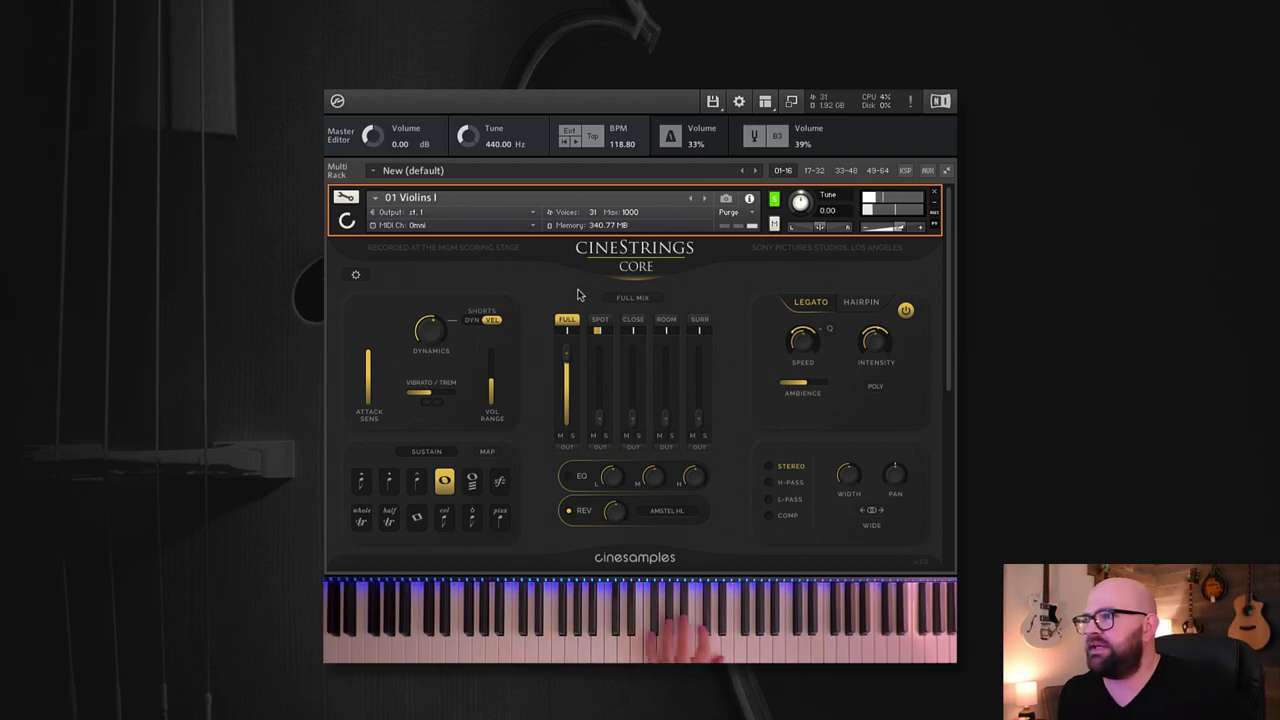
Step: Collapse Violins I to show the whole rack, and solo the Violas followed by the Cellos
left_click(347, 222)
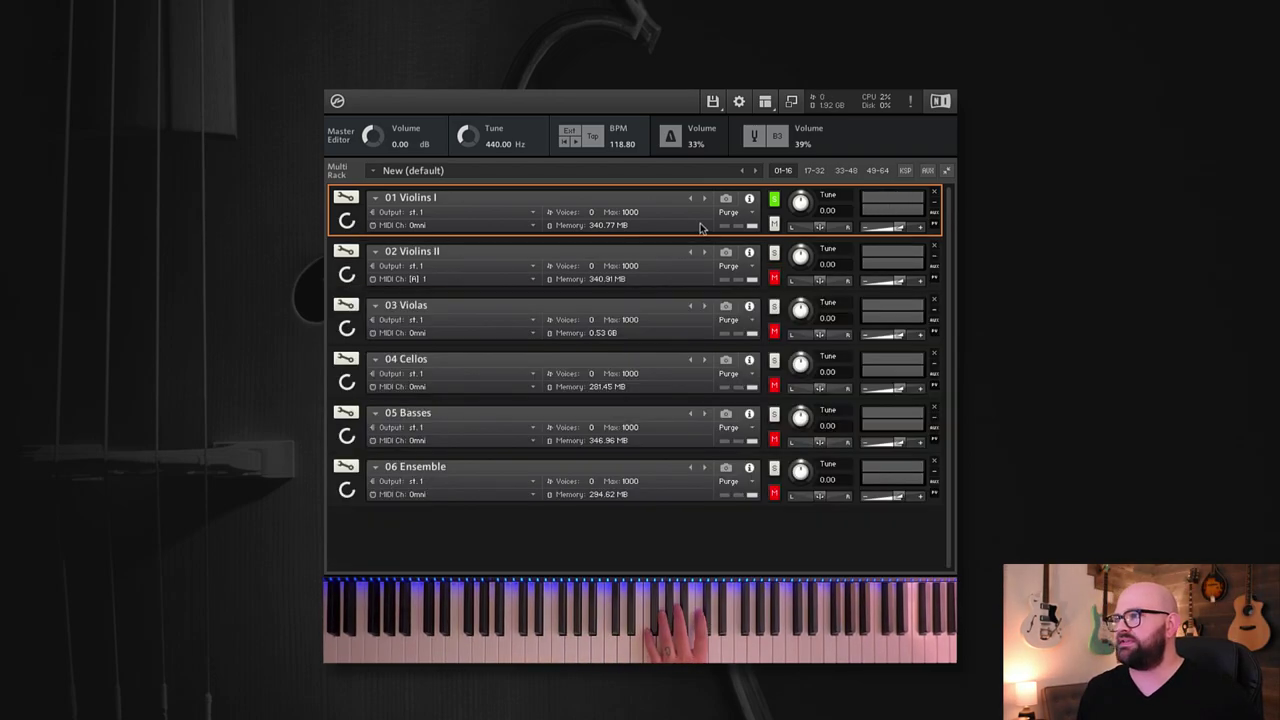
left_click(773, 307)
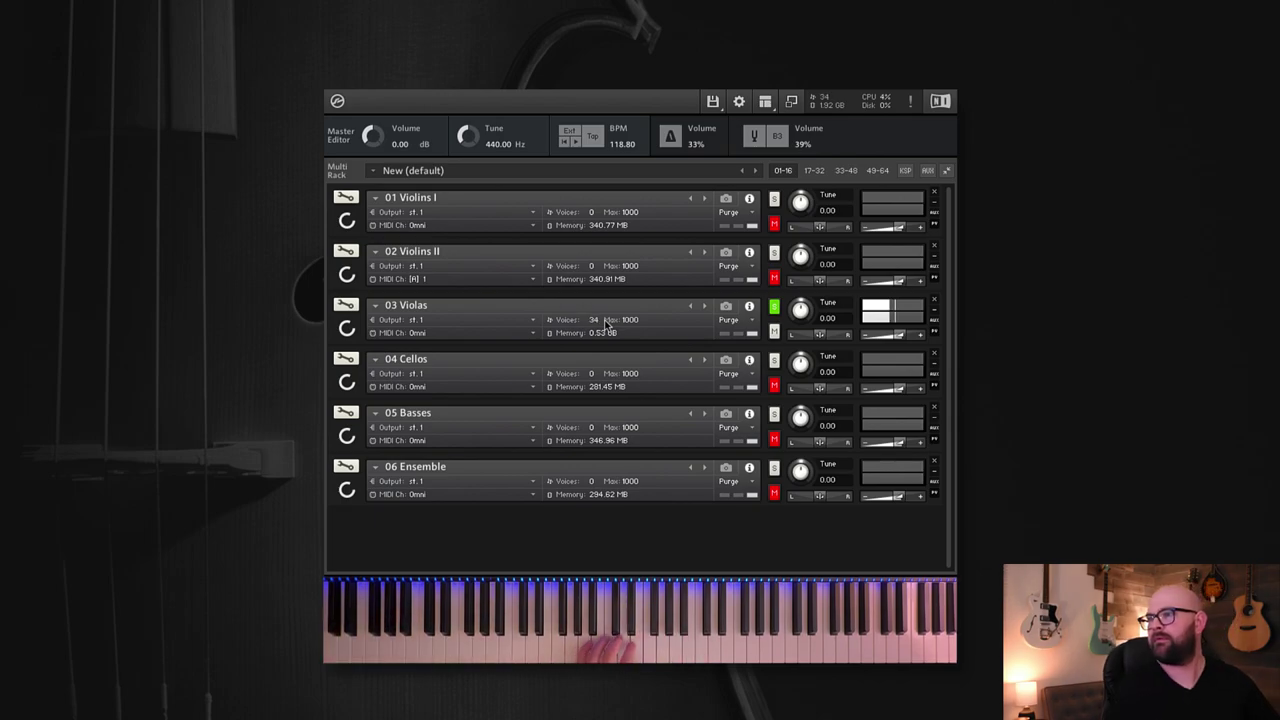
left_click(774, 360)
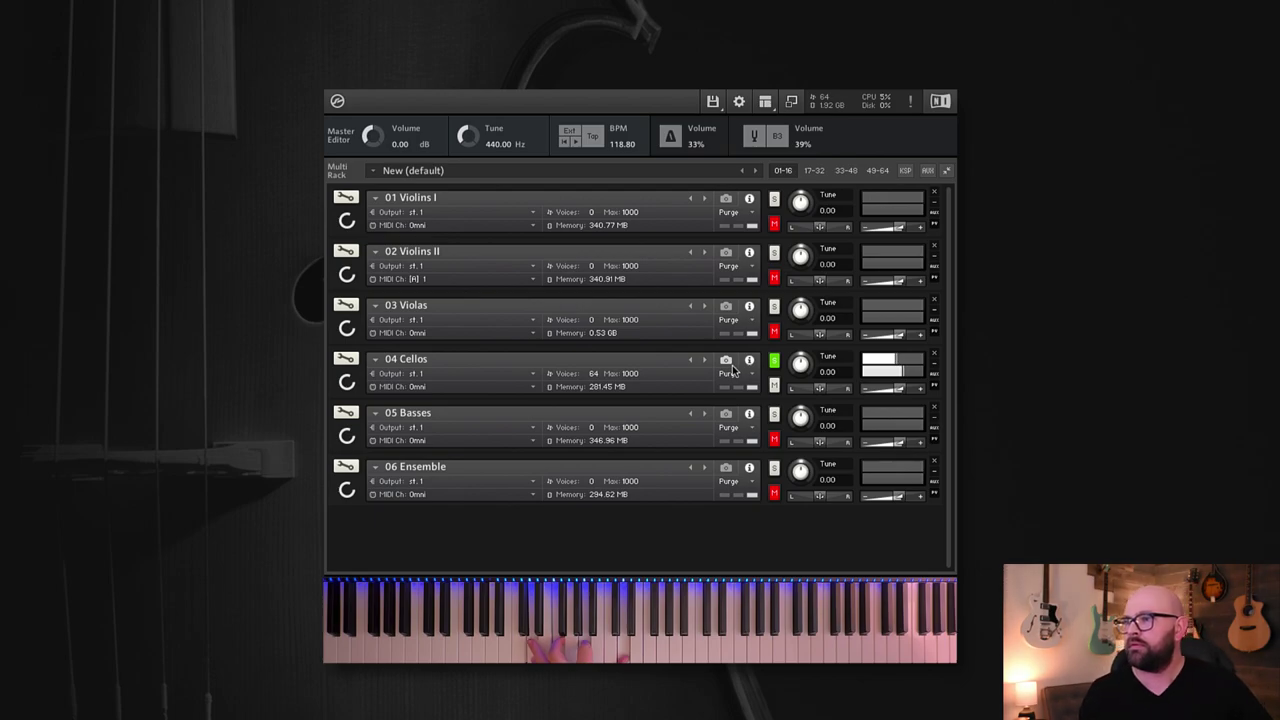
Step: Open the Cellos instrument to examine its mic mix, articulations and legato settings, and collapse it again
left_click(590, 459)
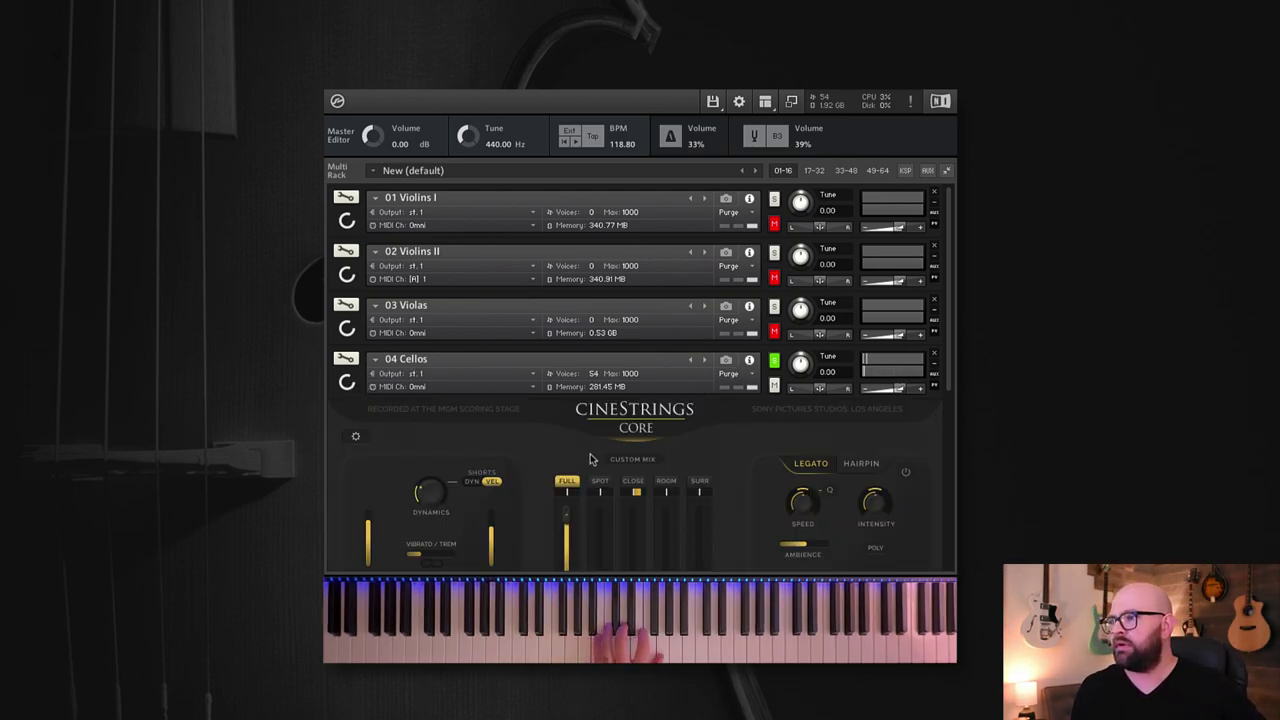
scroll(682, 443, "down", 6)
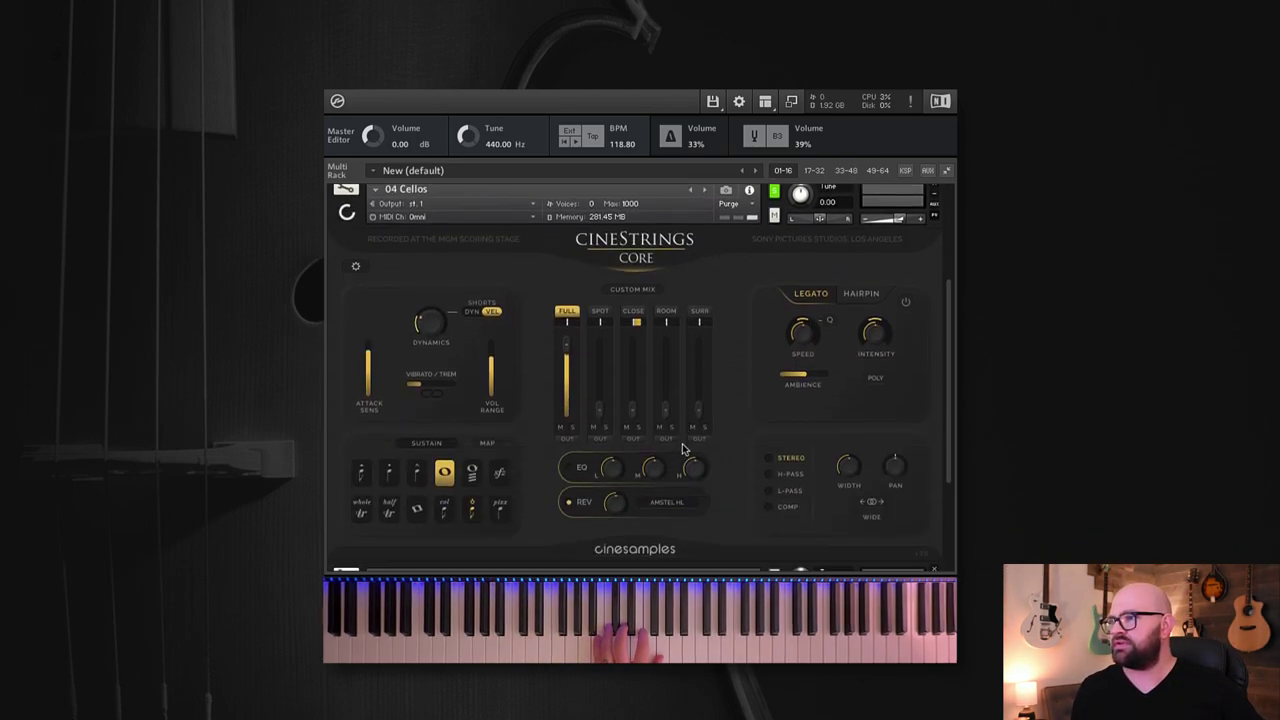
scroll(683, 450, "up", 1)
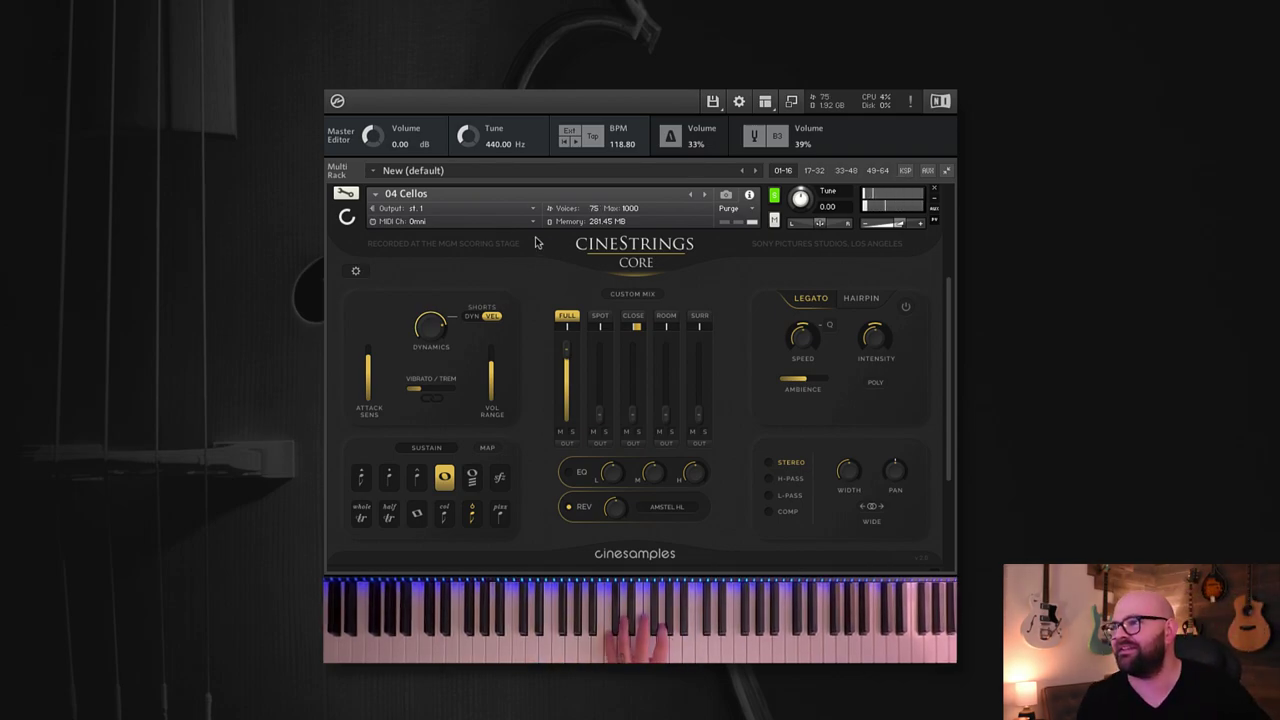
left_click(350, 217)
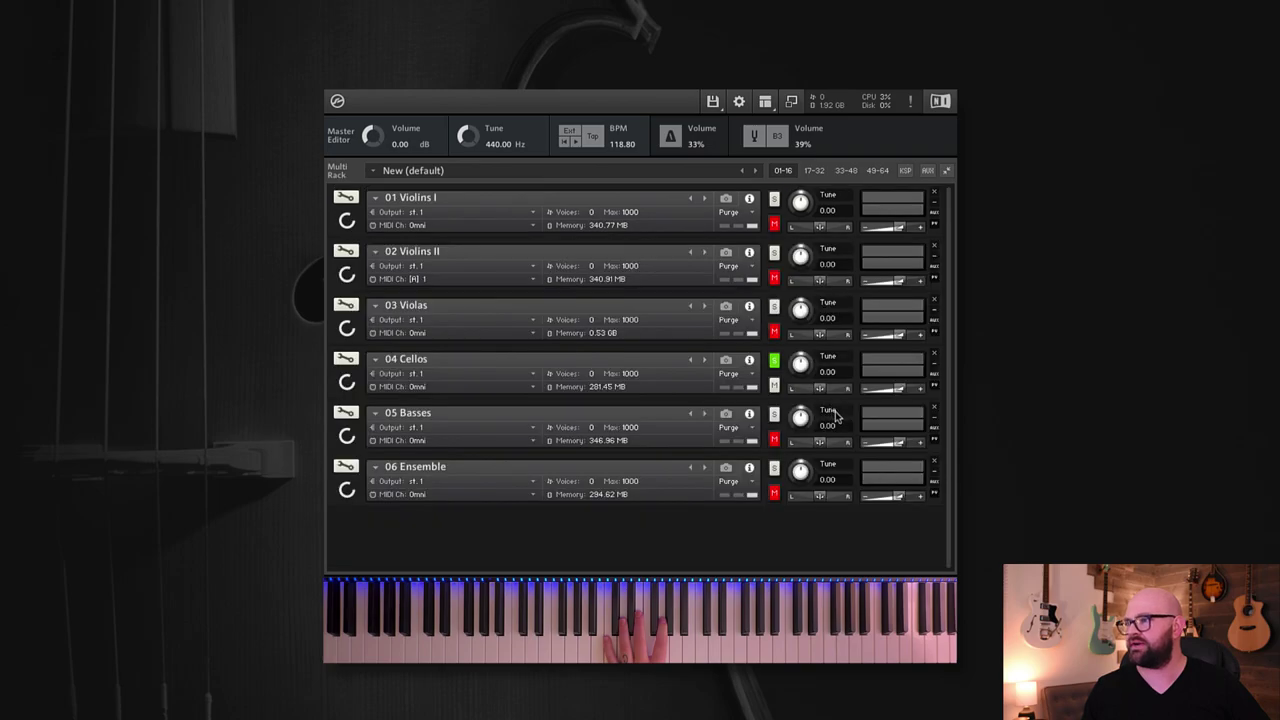
Step: Solo the Basses and the Ensemble one after the other, and clear the Ensemble's solo
left_click(774, 416)
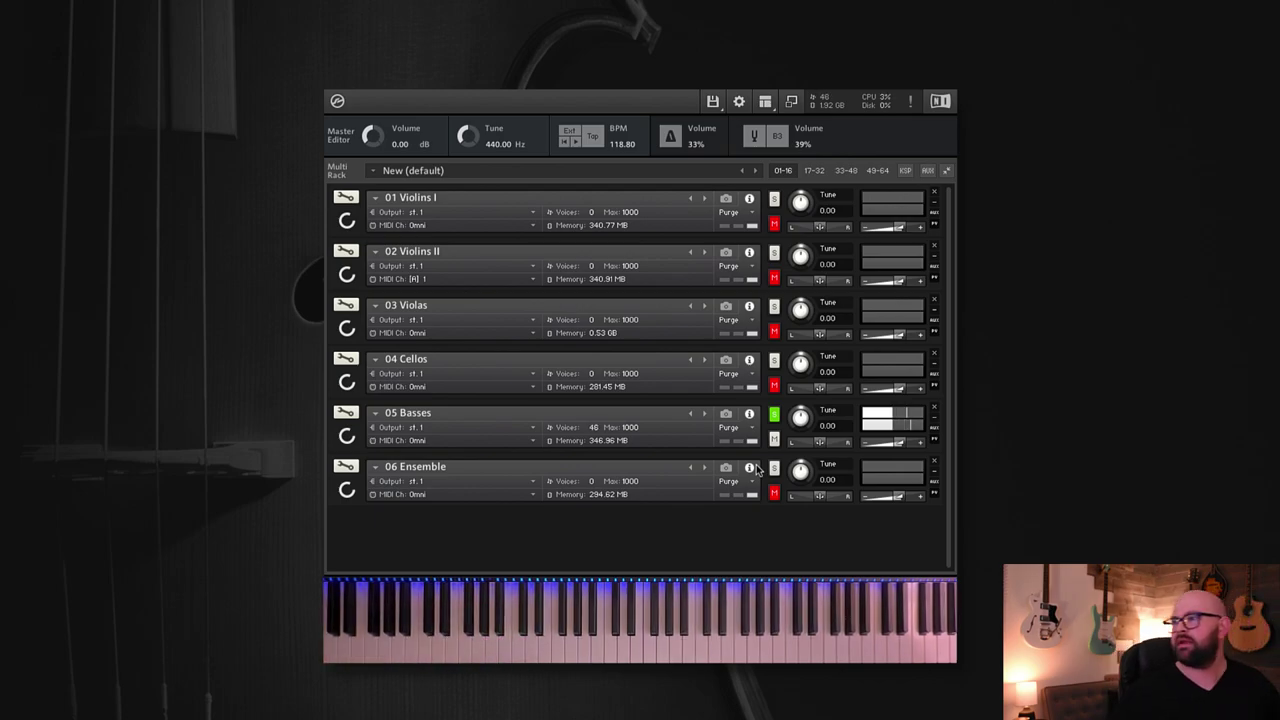
left_click(773, 467)
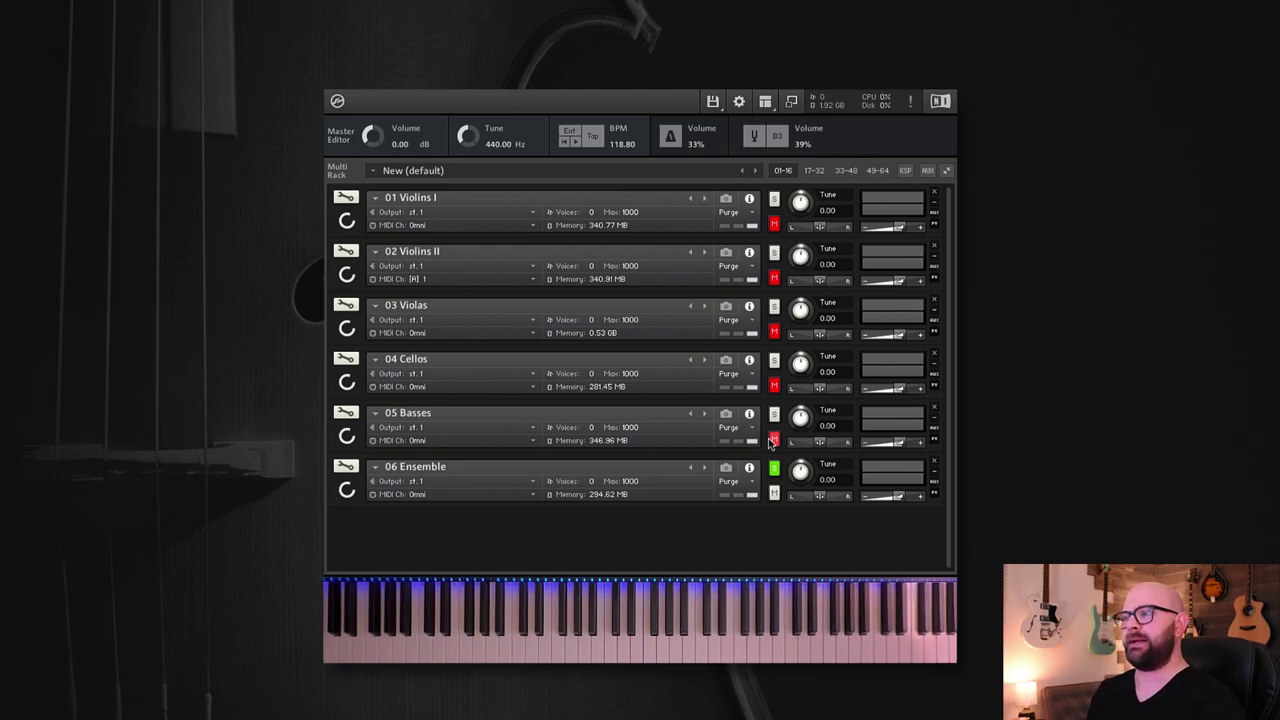
left_click(773, 471)
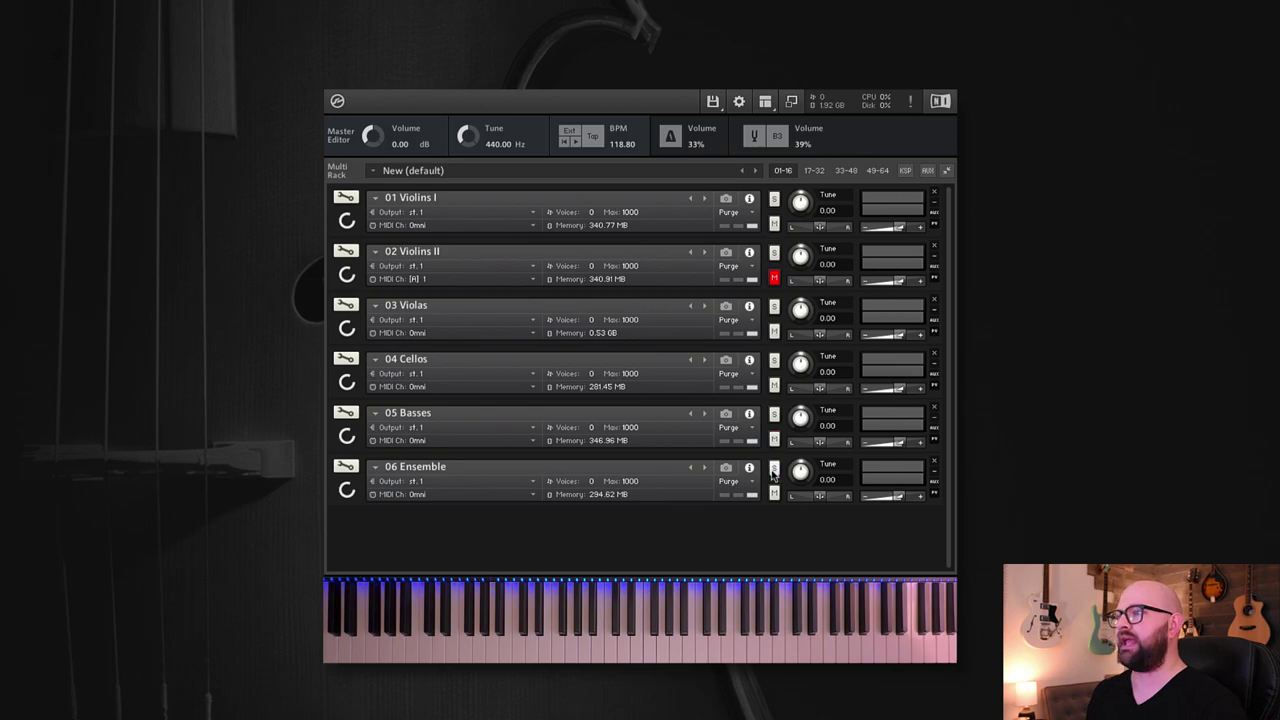
Step: Solo and expand Violins I, and choose Amstel HL from its reverb spaces
left_click(774, 199)
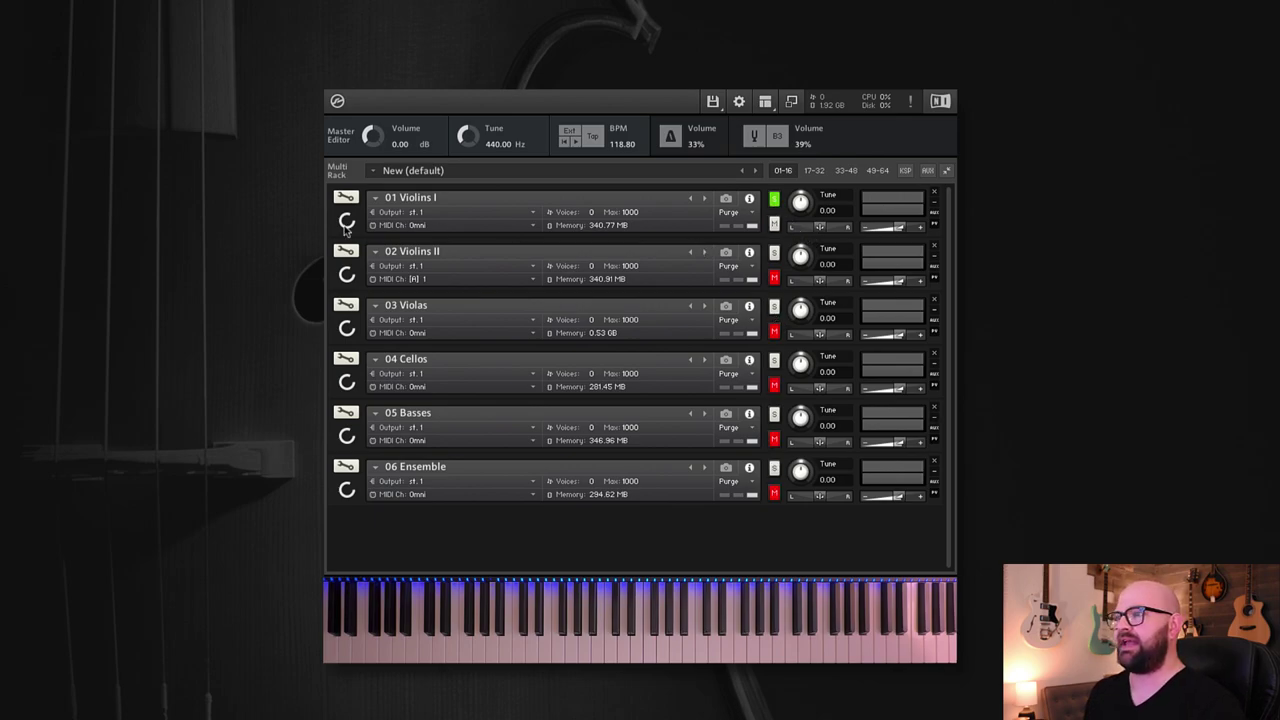
left_click(346, 222)
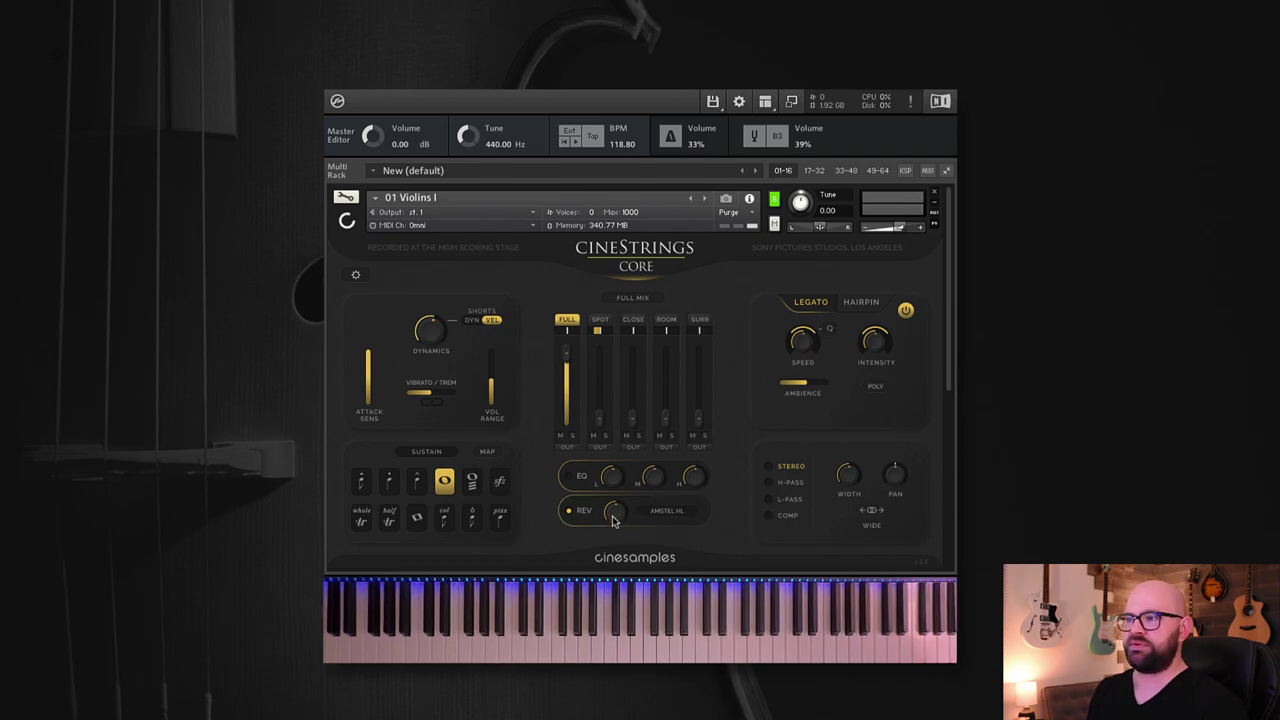
left_click(662, 511)
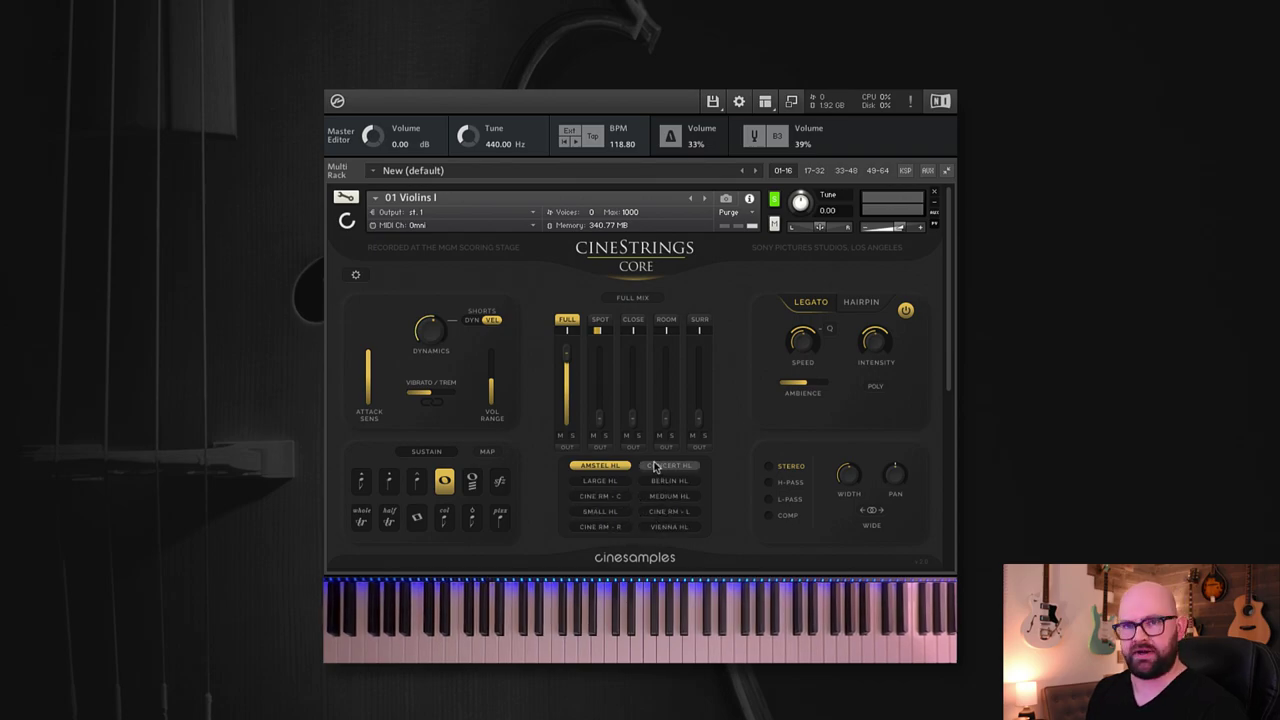
left_click(586, 470)
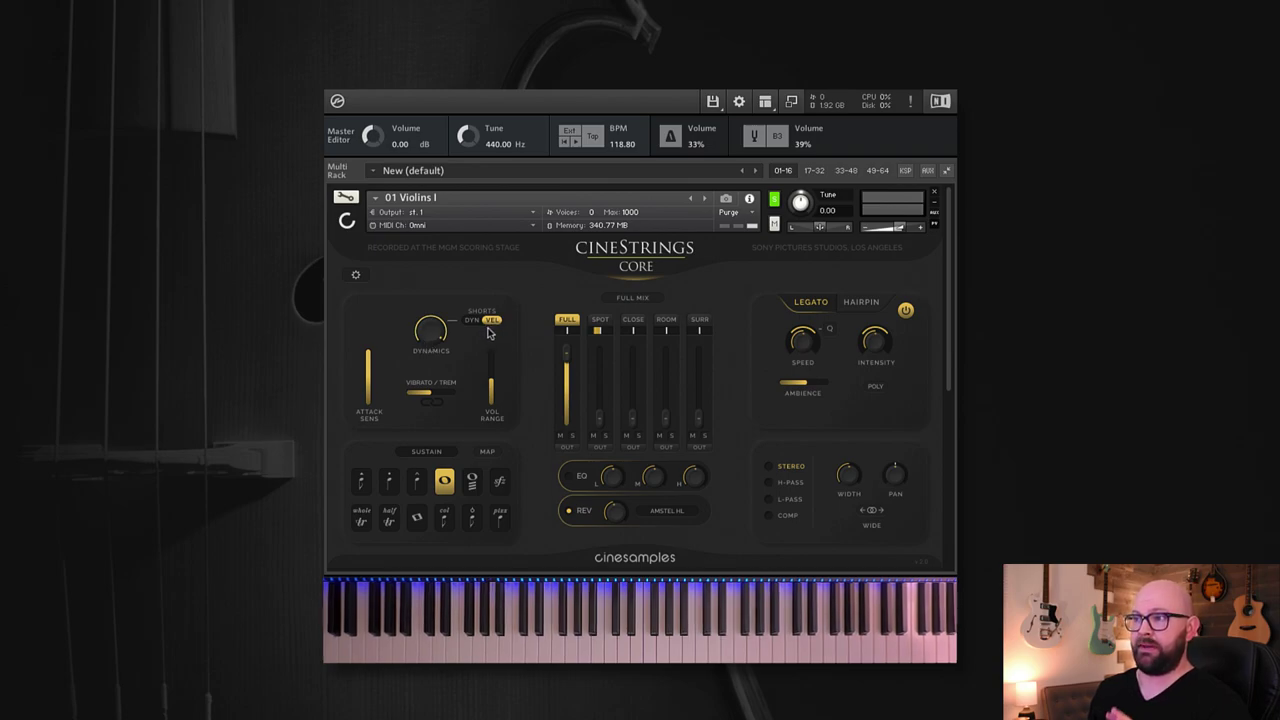
Step: Select the staccato articulation, and try controlling the shorts by DYN before switching back to VEL
left_click(386, 484)
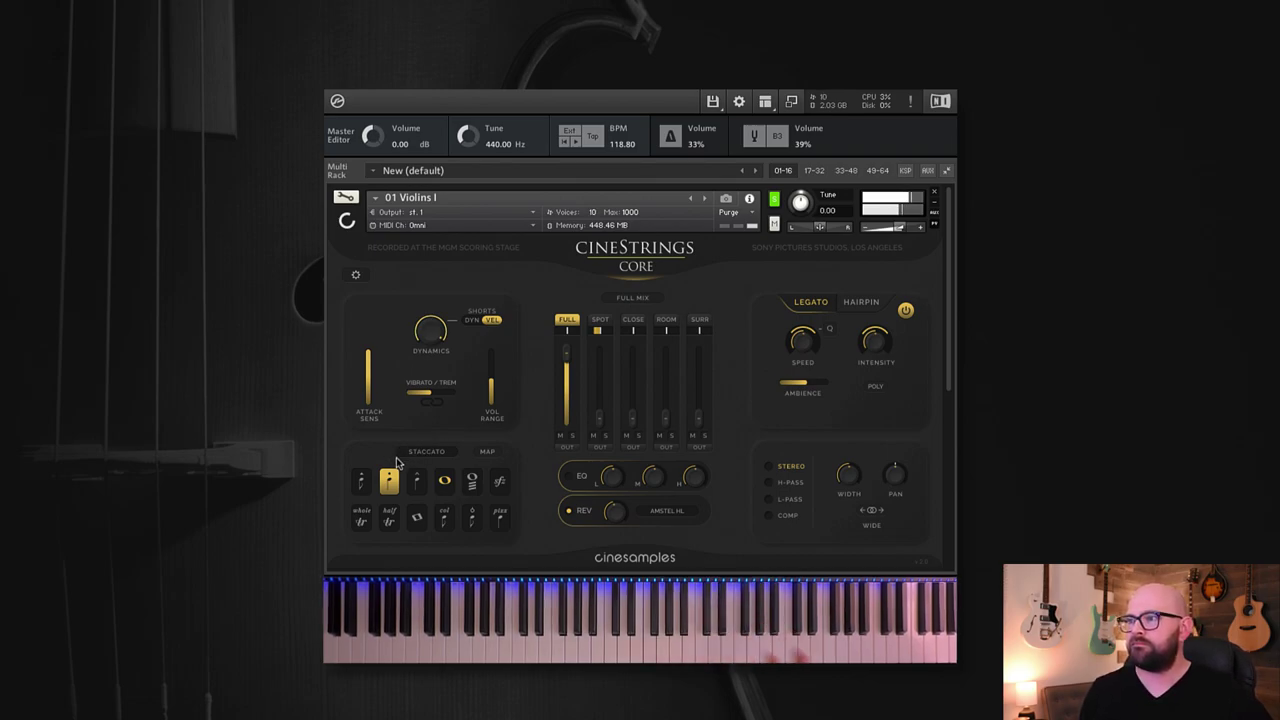
left_click(480, 324)
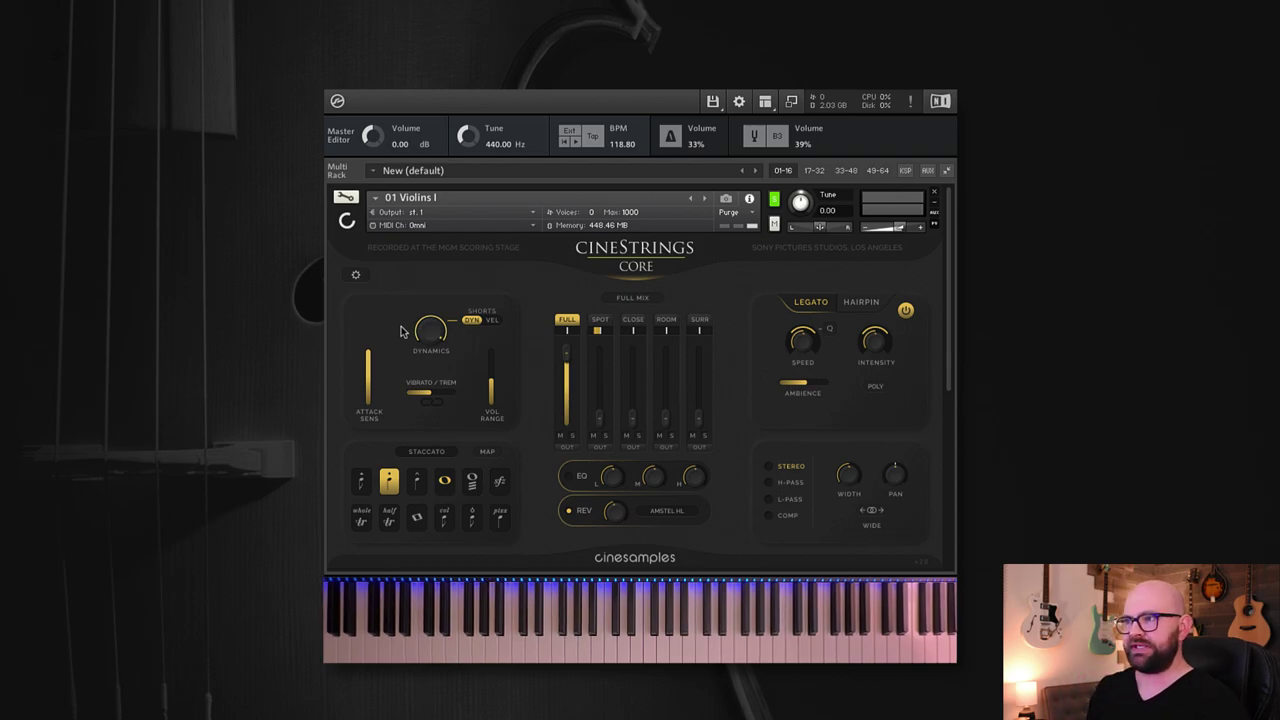
left_click(492, 320)
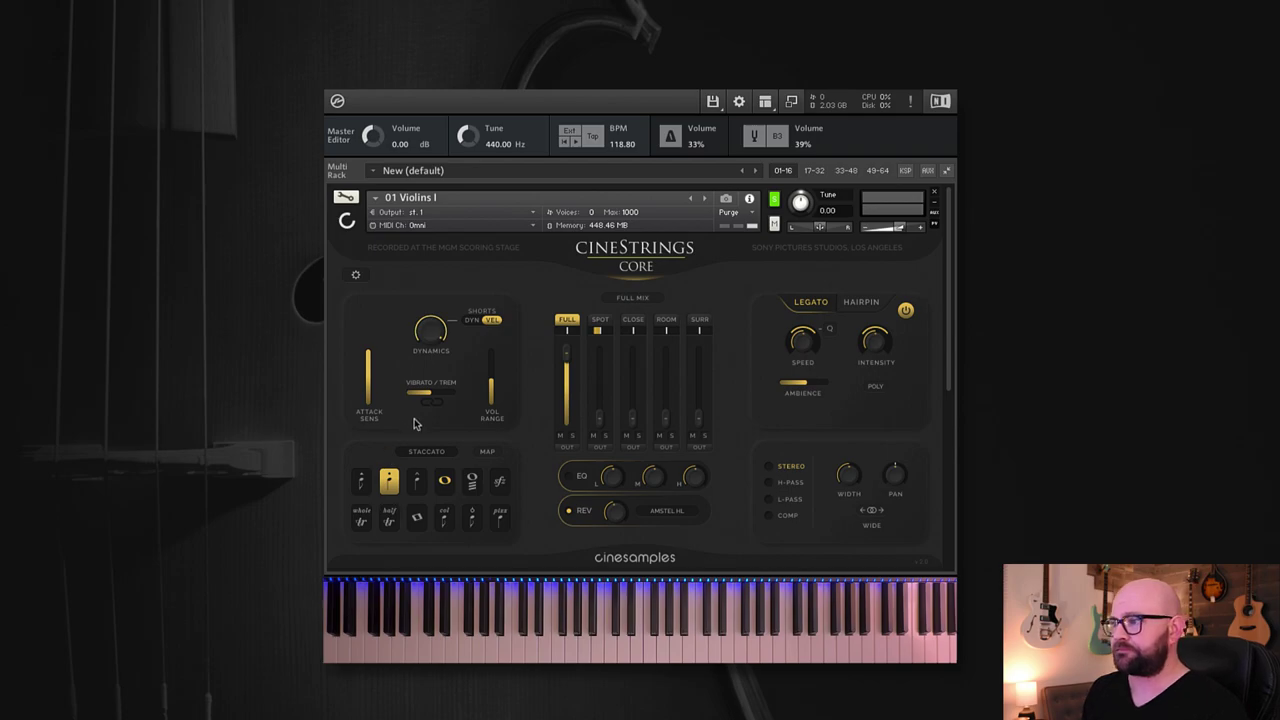
Step: Switch to the sustain articulation, and try the volume range at maximum before lowering it to about the middle
left_click(443, 483)
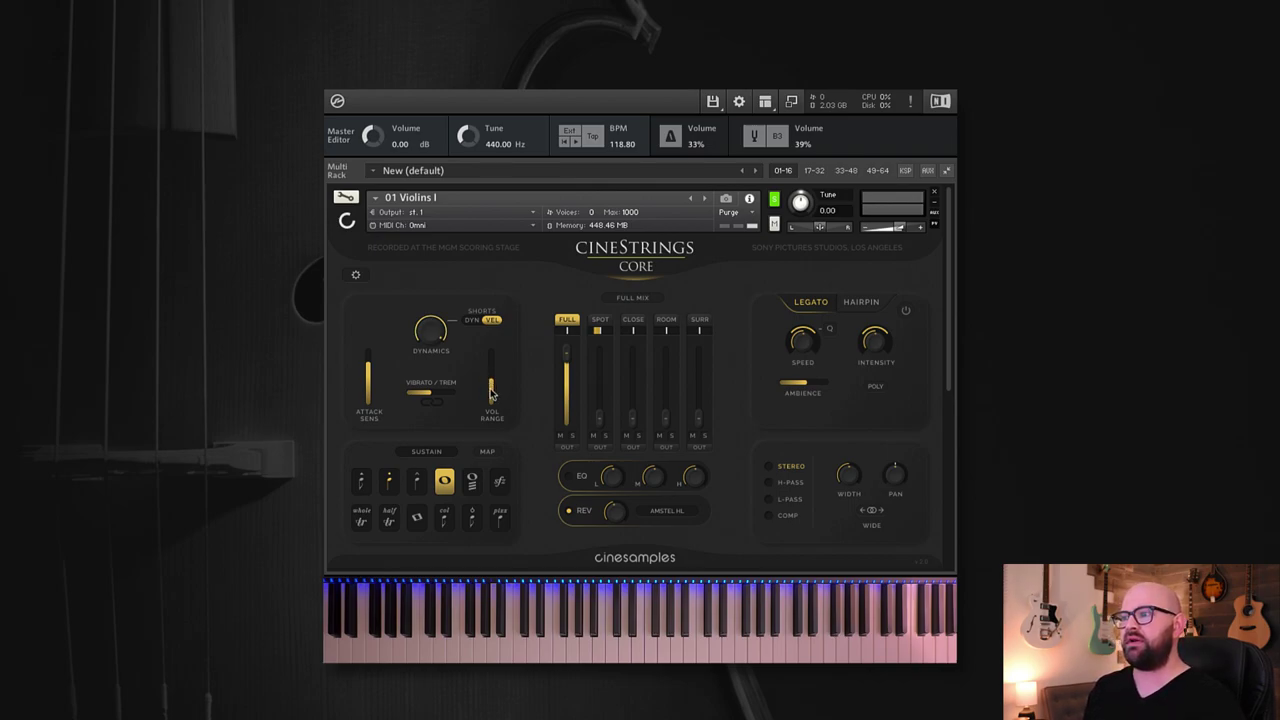
left_click_drag(491, 395, 494, 370)
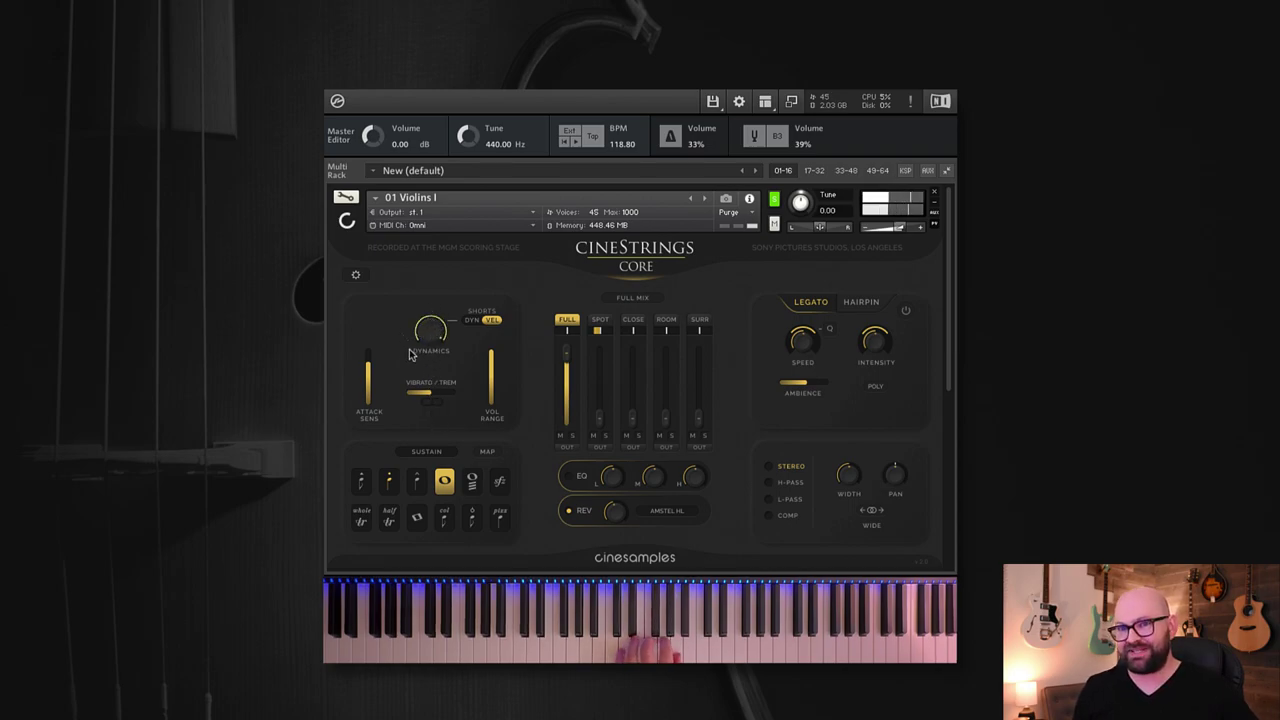
left_click_drag(490, 370, 498, 412)
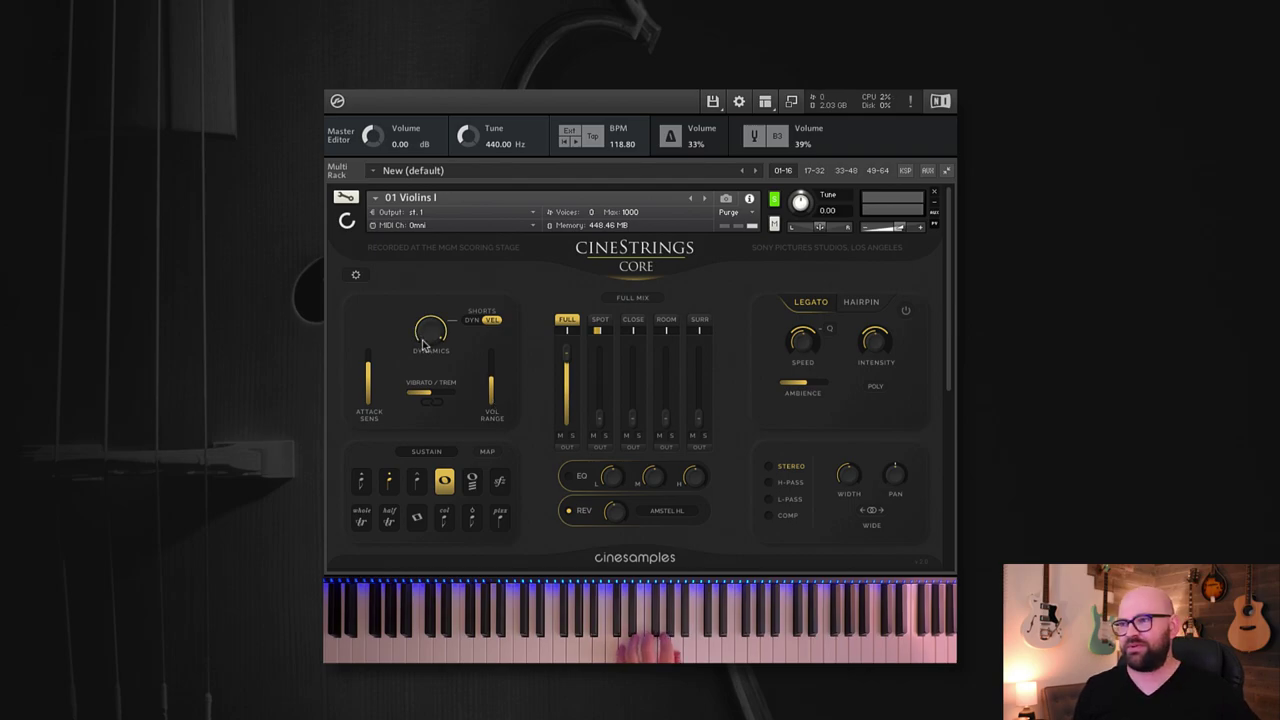
Step: Adjust the dynamics and increase the vibrato of the Violins I sustain
left_click_drag(429, 335, 405, 307)
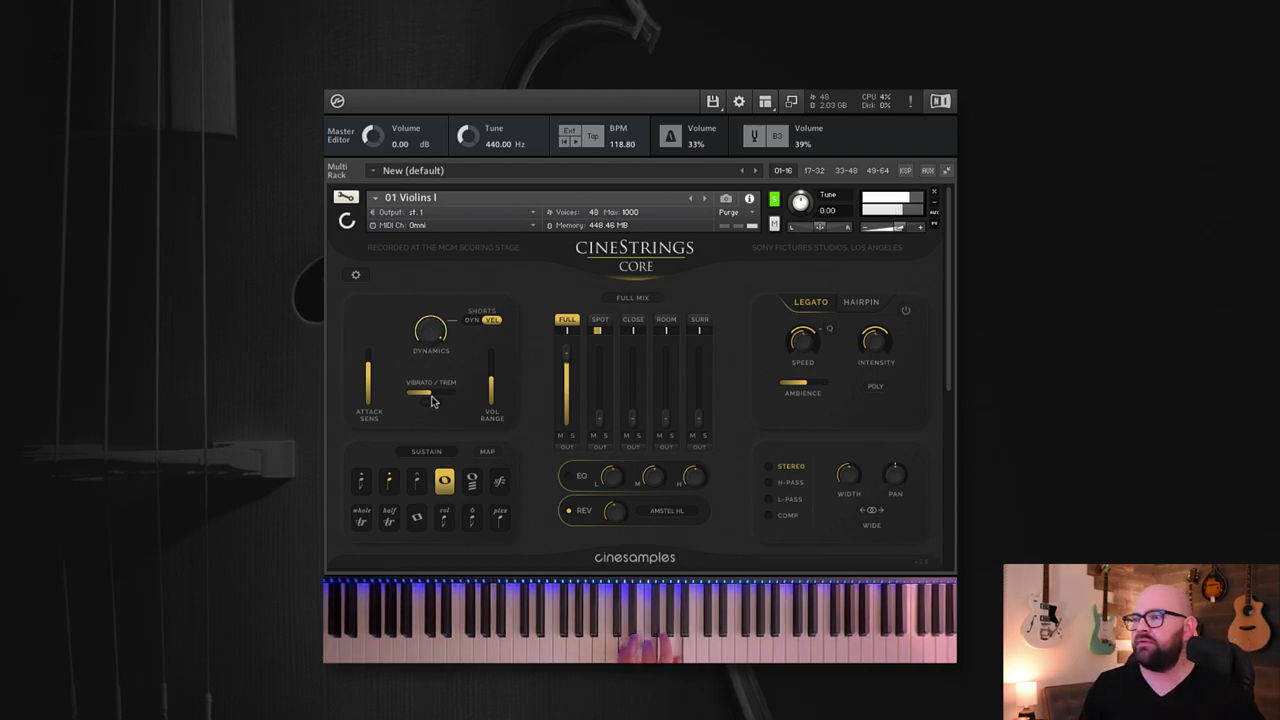
mouse_move(432, 400)
left_mouse_down()
mouse_move(460, 400)
mouse_move(434, 402)
left_mouse_up()
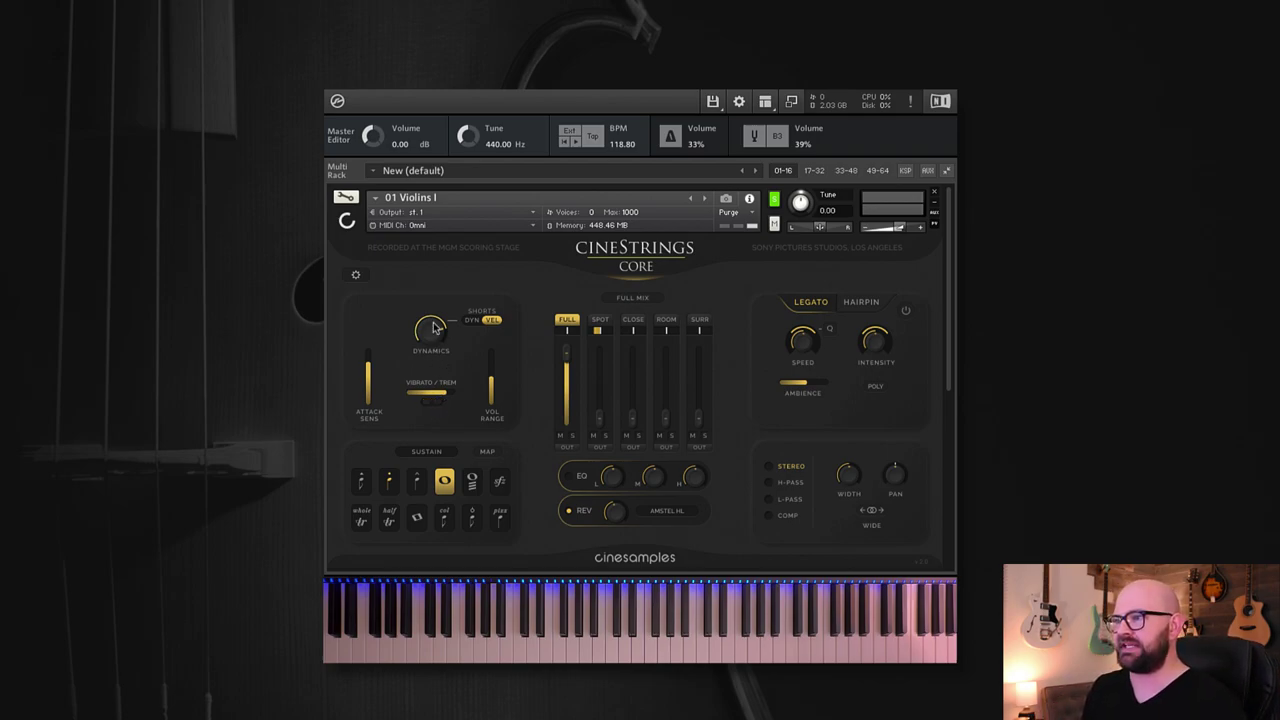
scroll(435, 390, "up", 4)
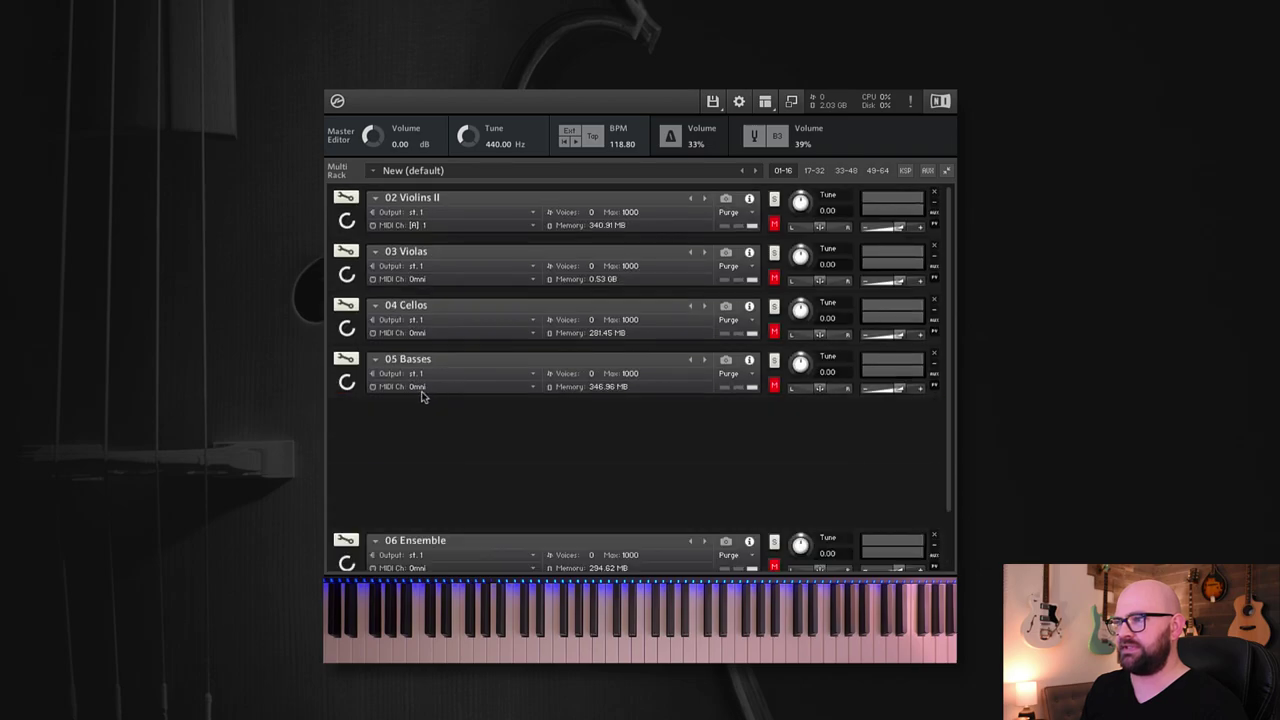
Step: Move Violins I back to the top of the instrument rack, above Violins II
left_click_drag(449, 406, 443, 200)
left_click_drag(440, 402, 413, 399)
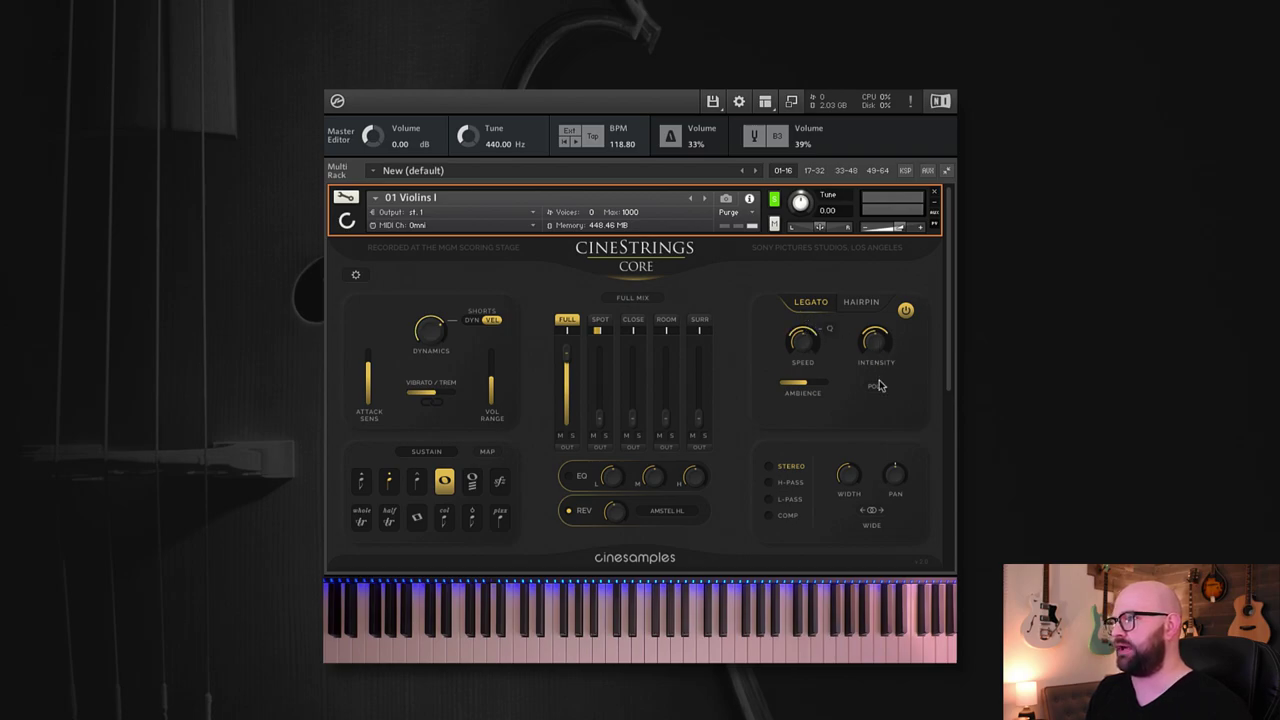
Step: Try the legato speed's Q option and the Poly mode on Violins I, switching each off again
left_click(828, 331)
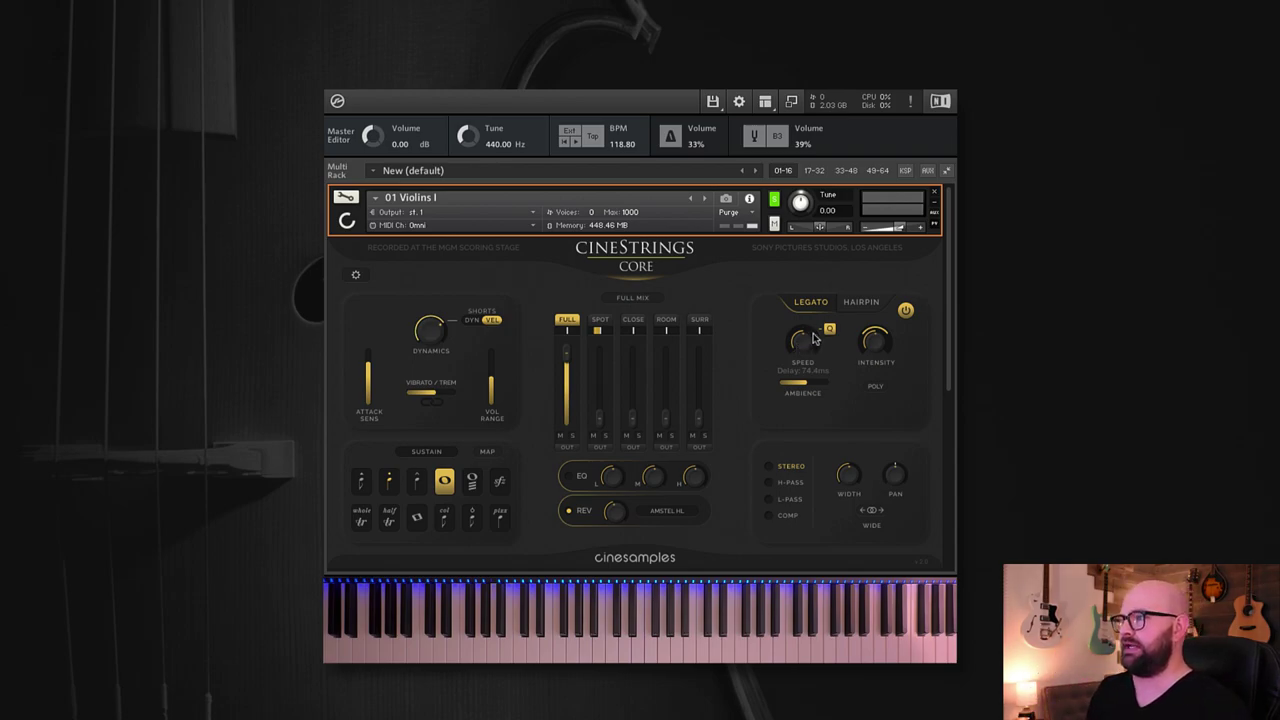
left_click(829, 329)
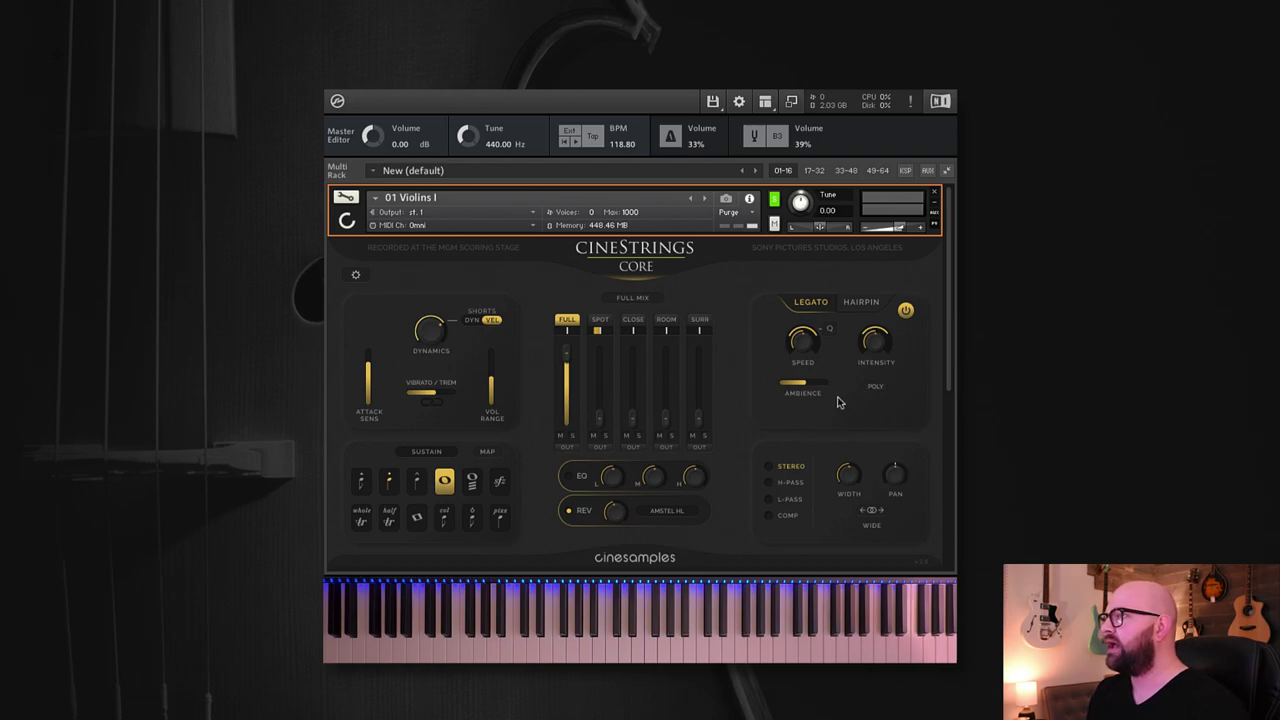
left_click(875, 386)
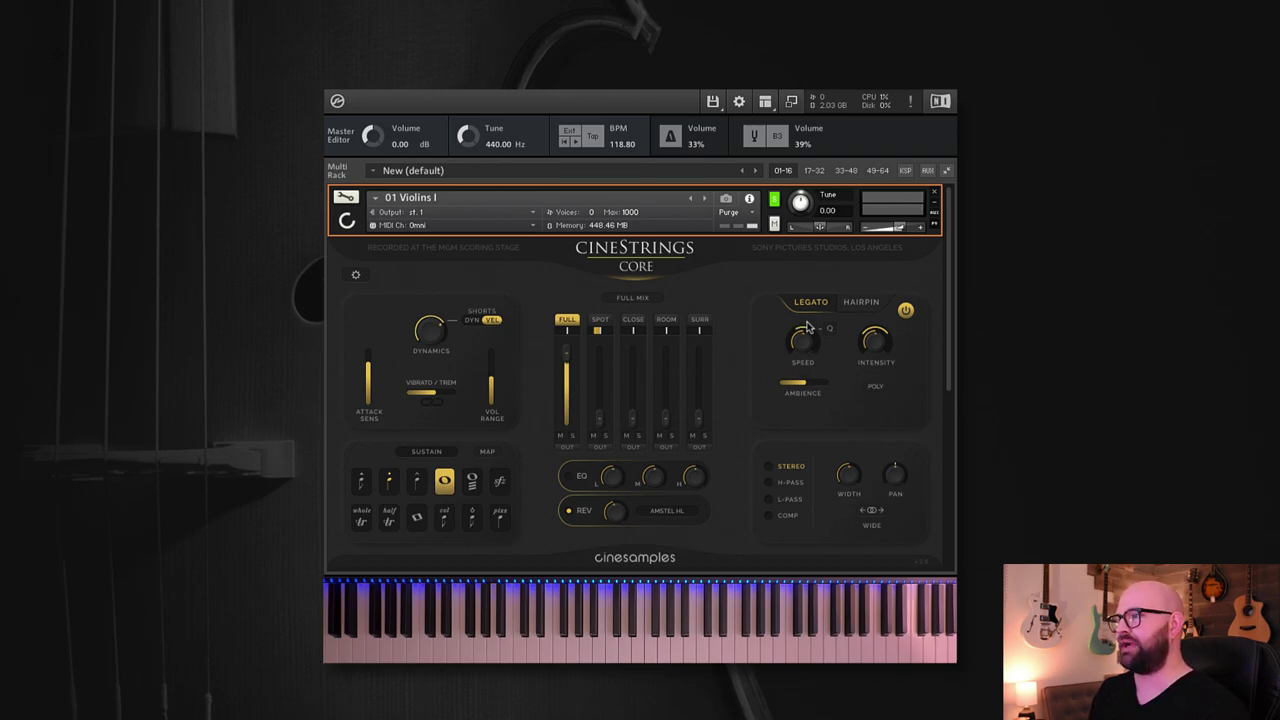
left_click(878, 389)
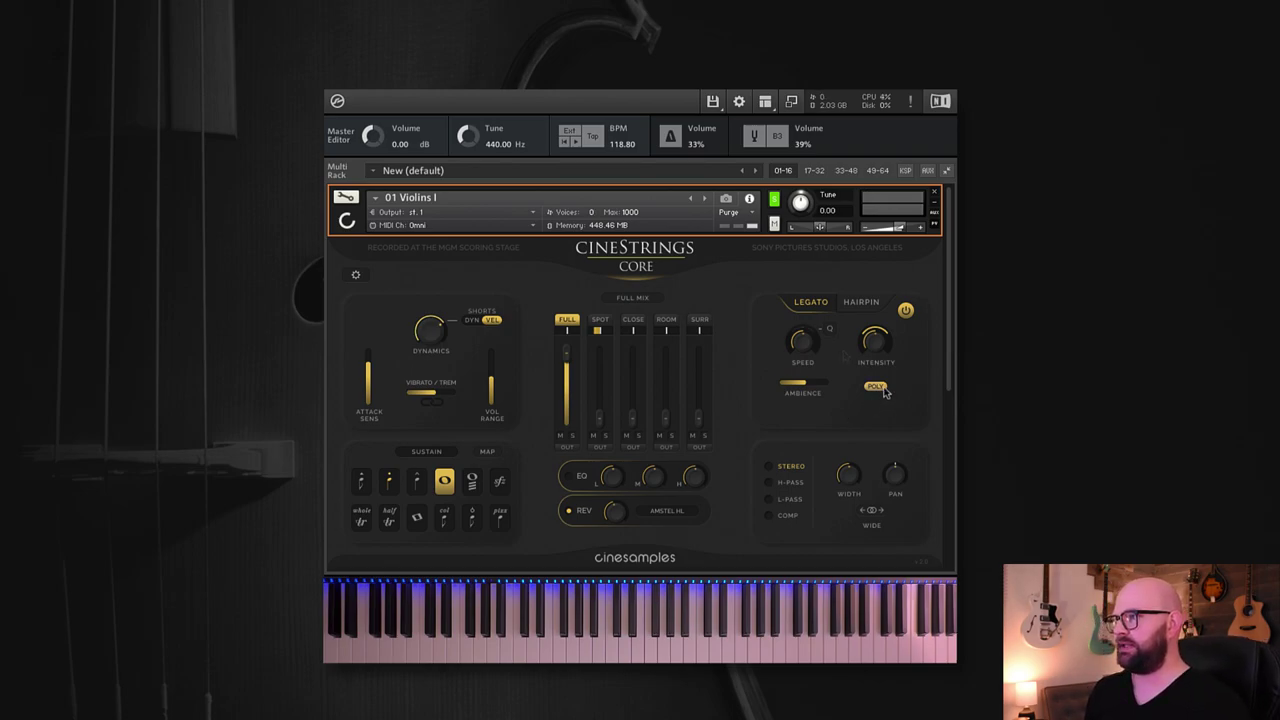
left_click(875, 386)
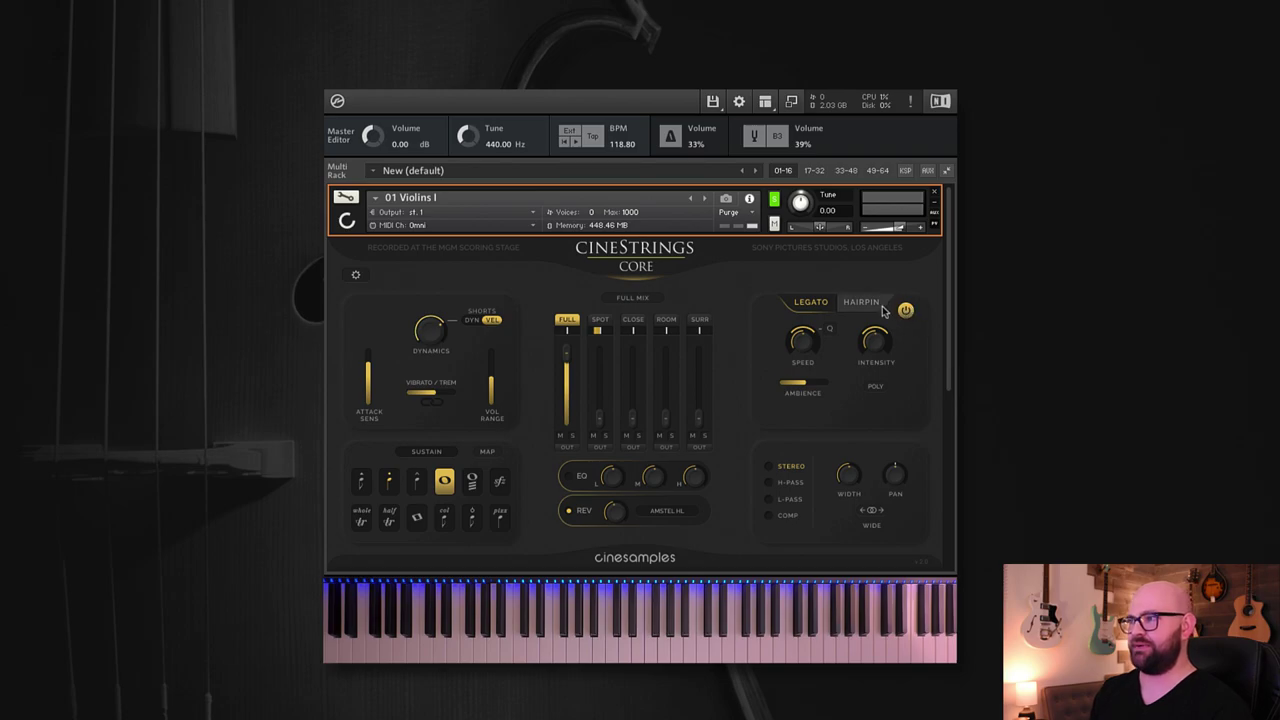
Step: Switch off Legato and enable the Hairpin function for Violins I
left_click(861, 303)
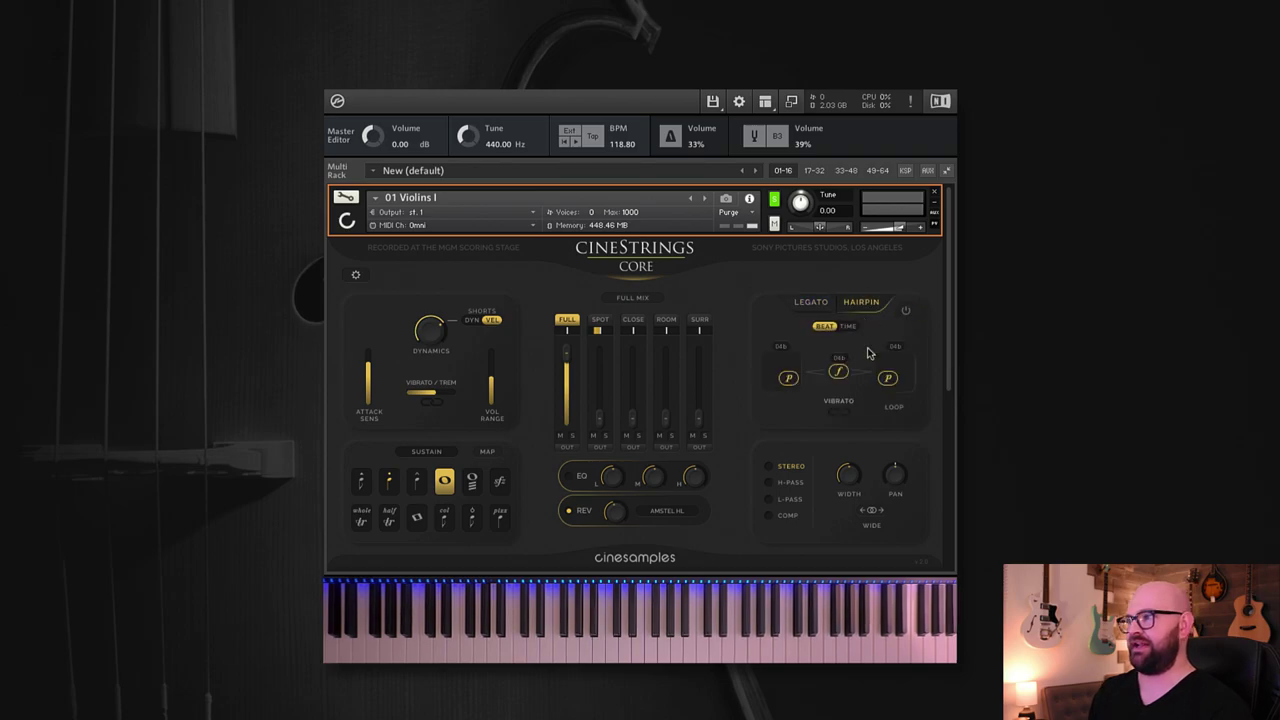
left_click(811, 302)
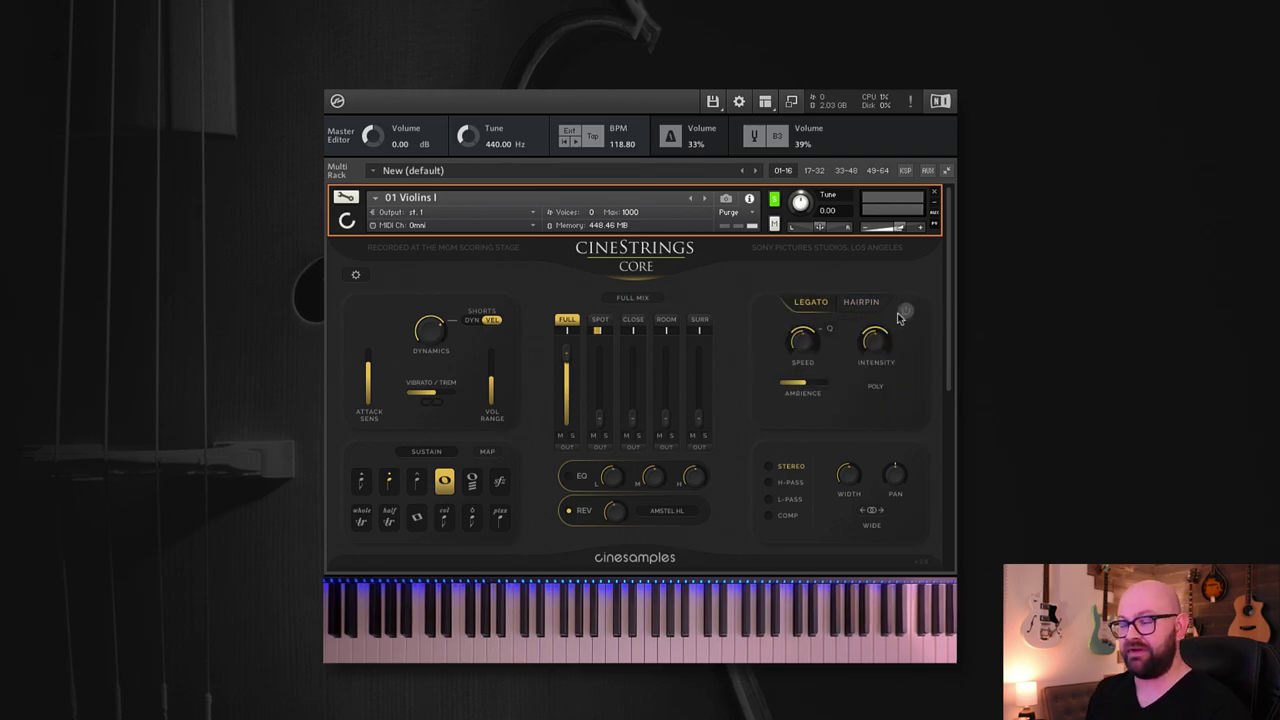
left_click(866, 304)
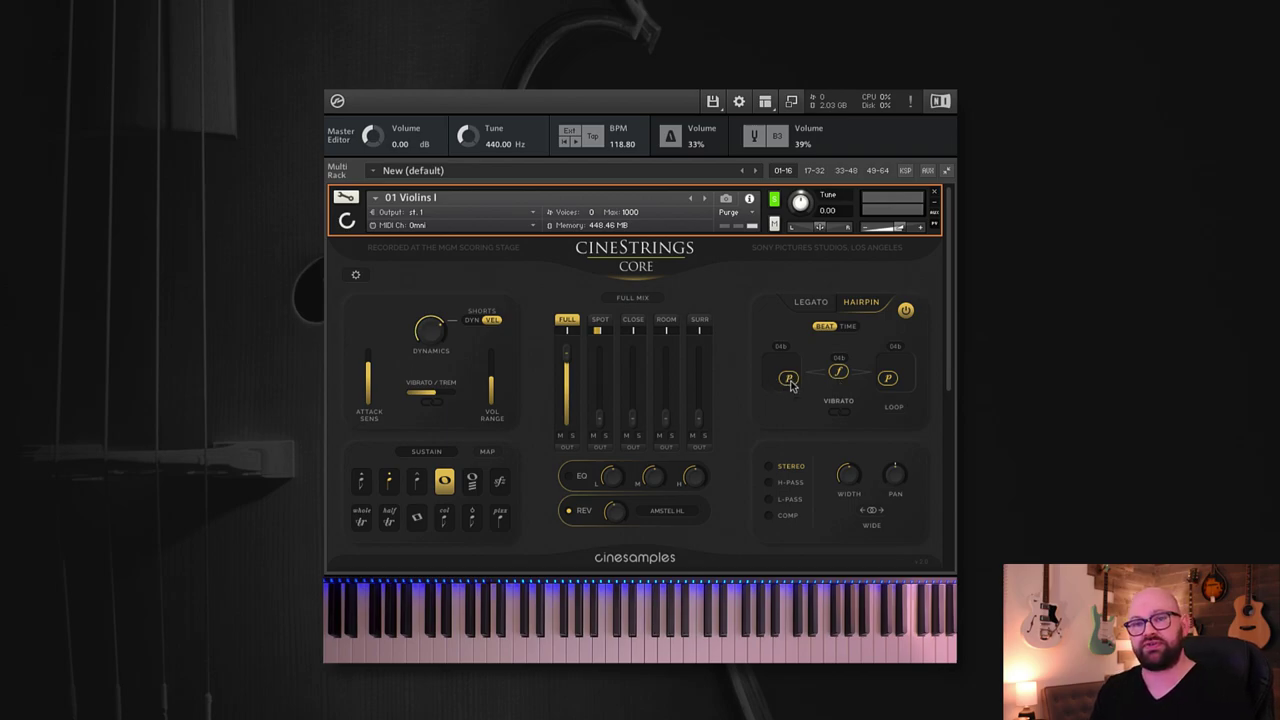
Step: Set the hairpin's starting dynamic to ff and ending dynamic to pp, trying longer outer phases before shortening both
left_click_drag(789, 384, 768, 384)
left_click_drag(888, 382, 916, 381)
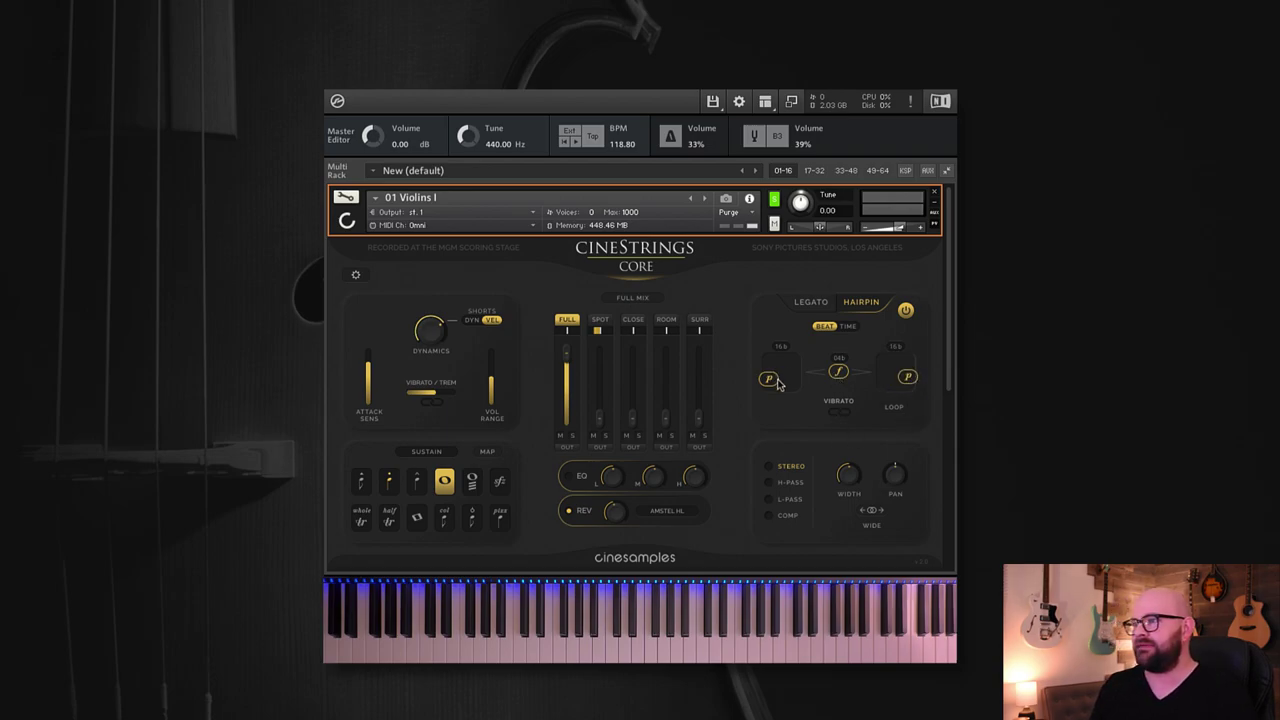
left_click_drag(770, 378, 767, 358)
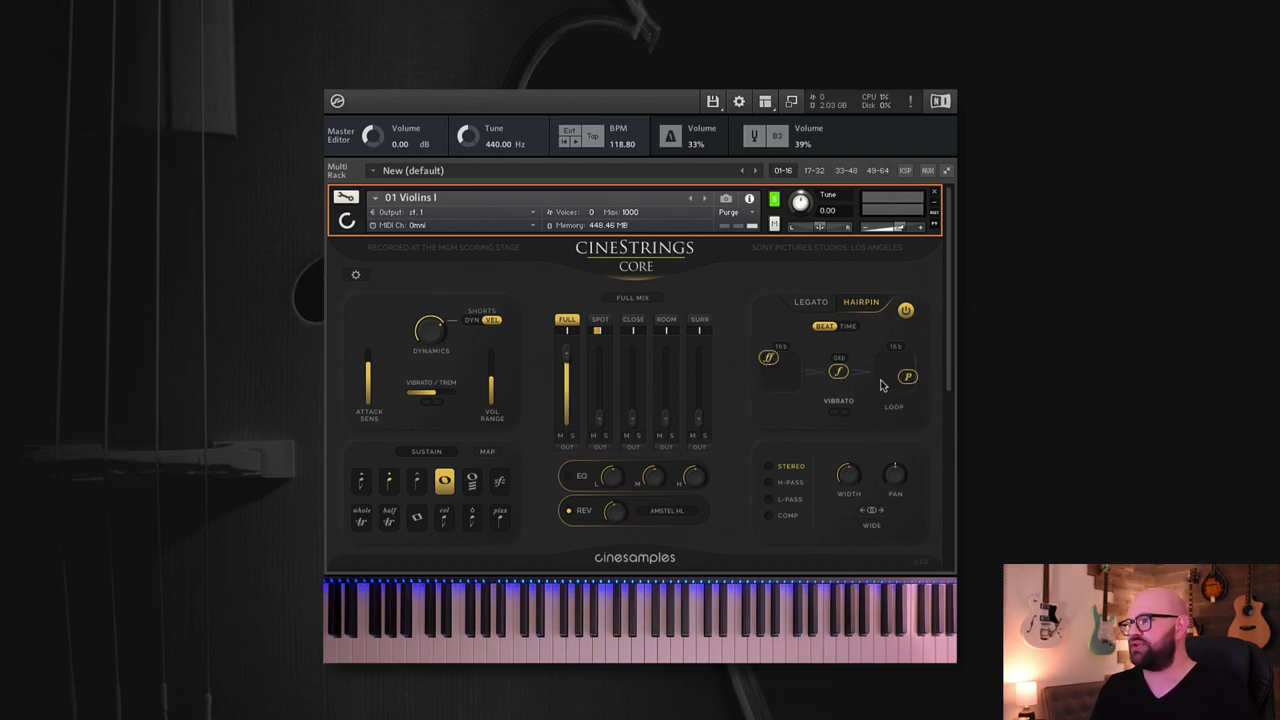
left_click_drag(907, 377, 916, 396)
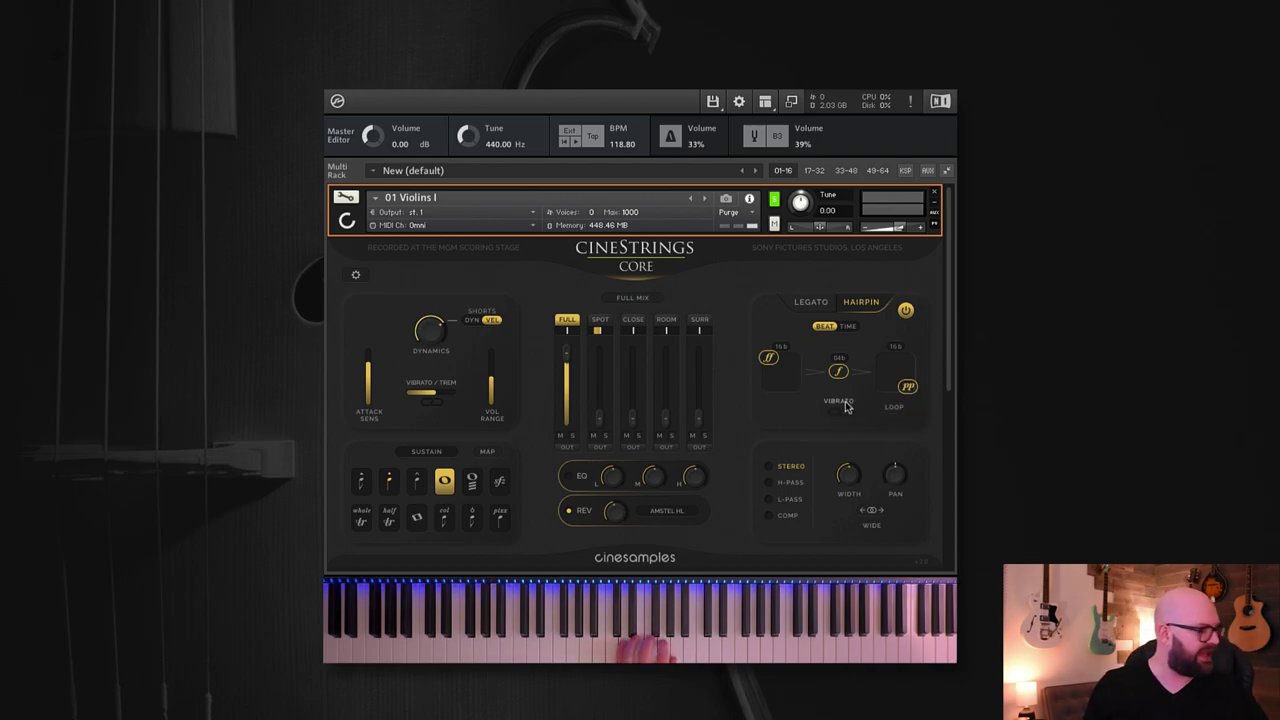
left_click_drag(768, 360, 790, 357)
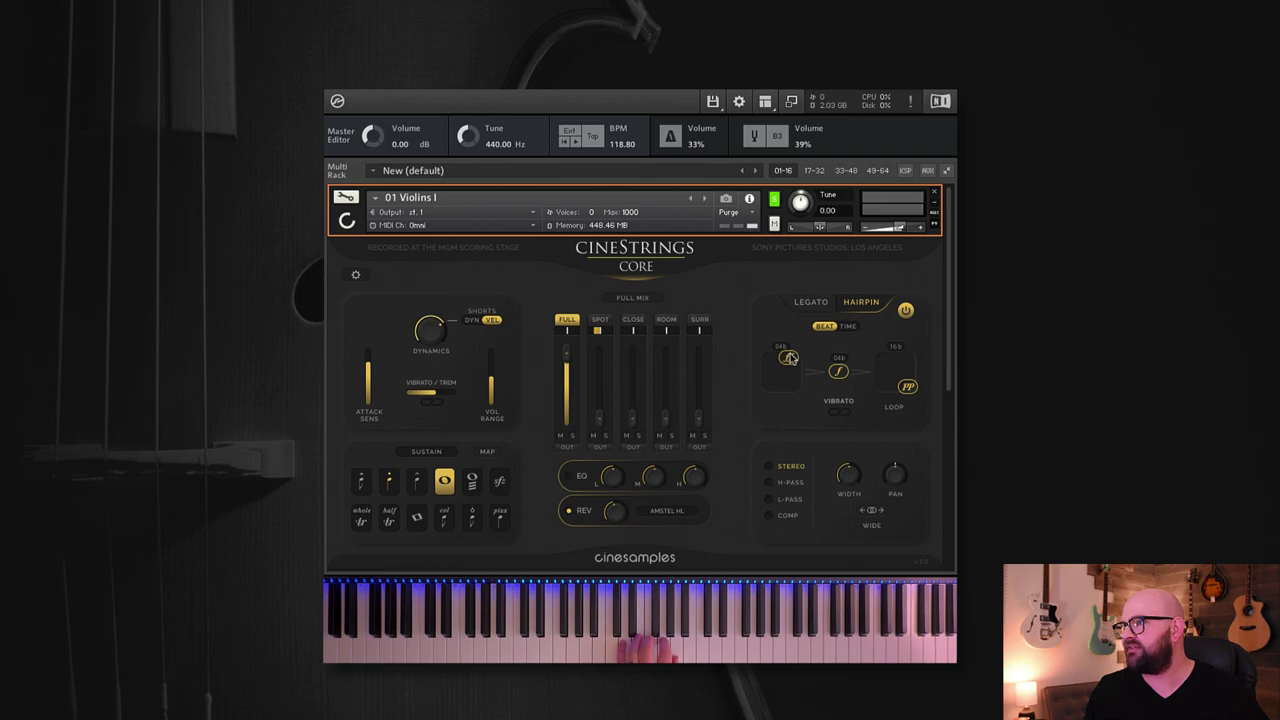
left_click_drag(906, 387, 886, 400)
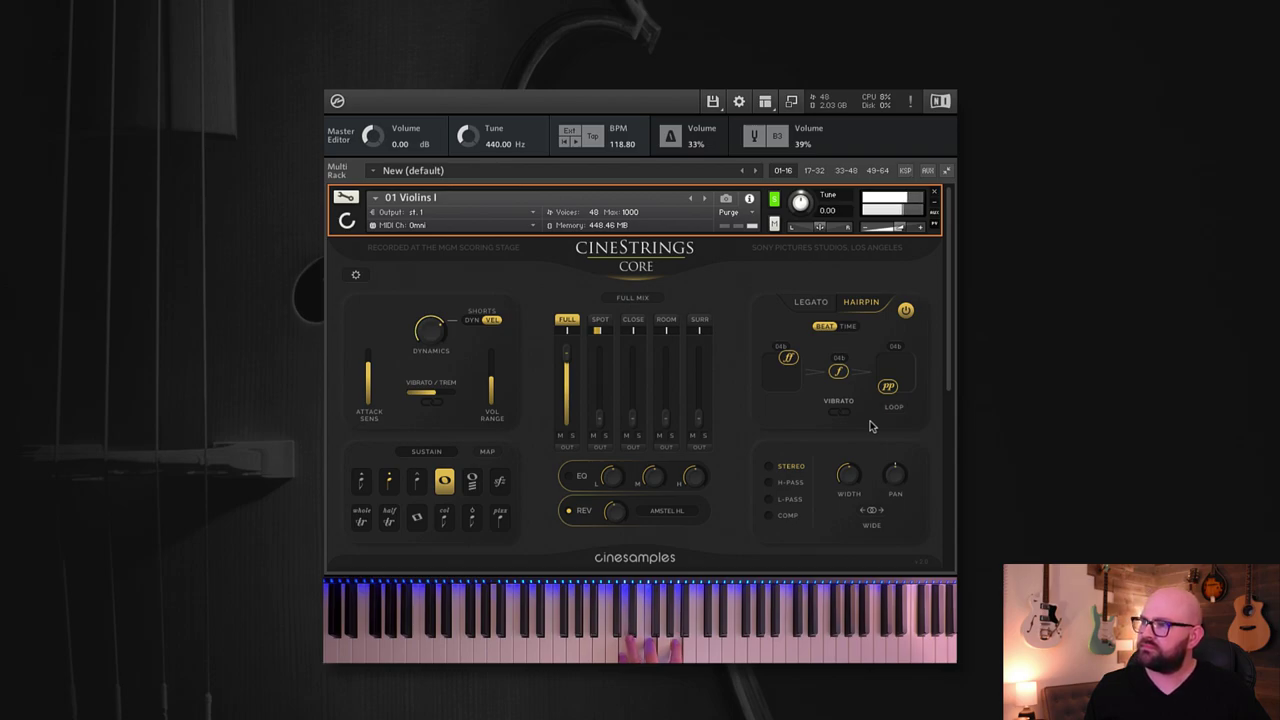
Step: Set the hairpin's middle dynamic to p and its ending dynamic to ff, and enable looping
left_click(837, 371)
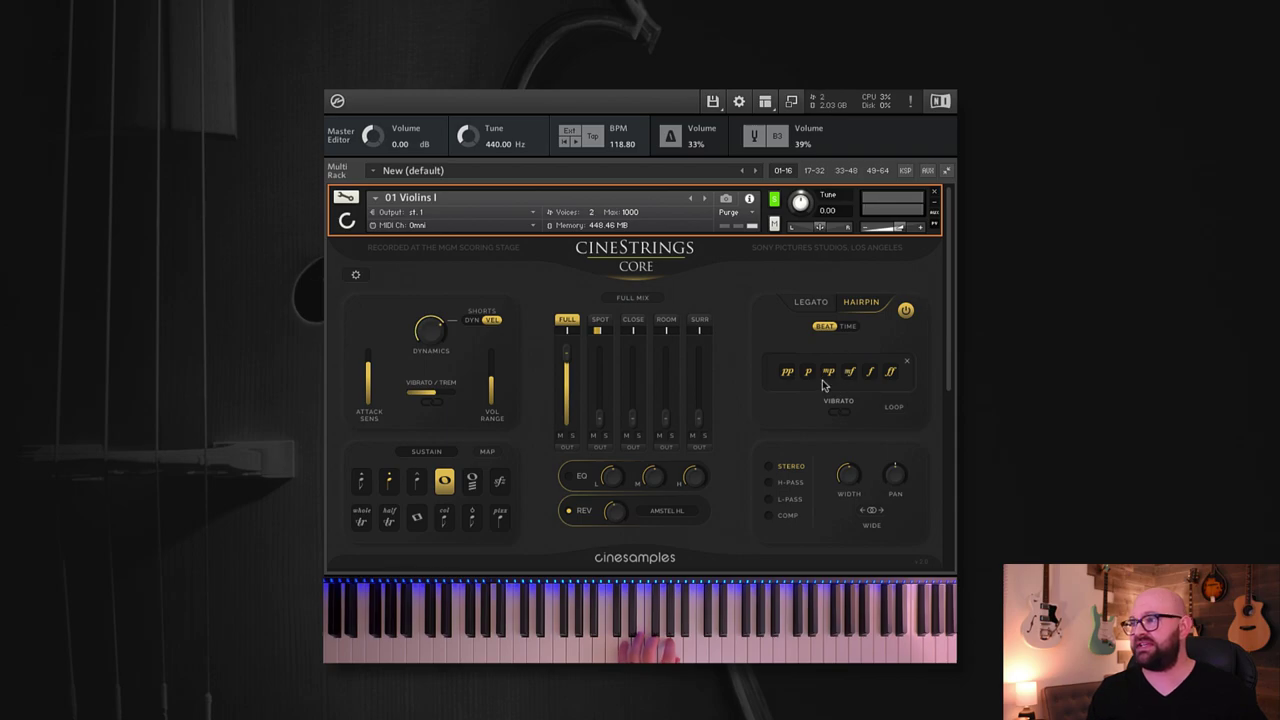
left_click(808, 372)
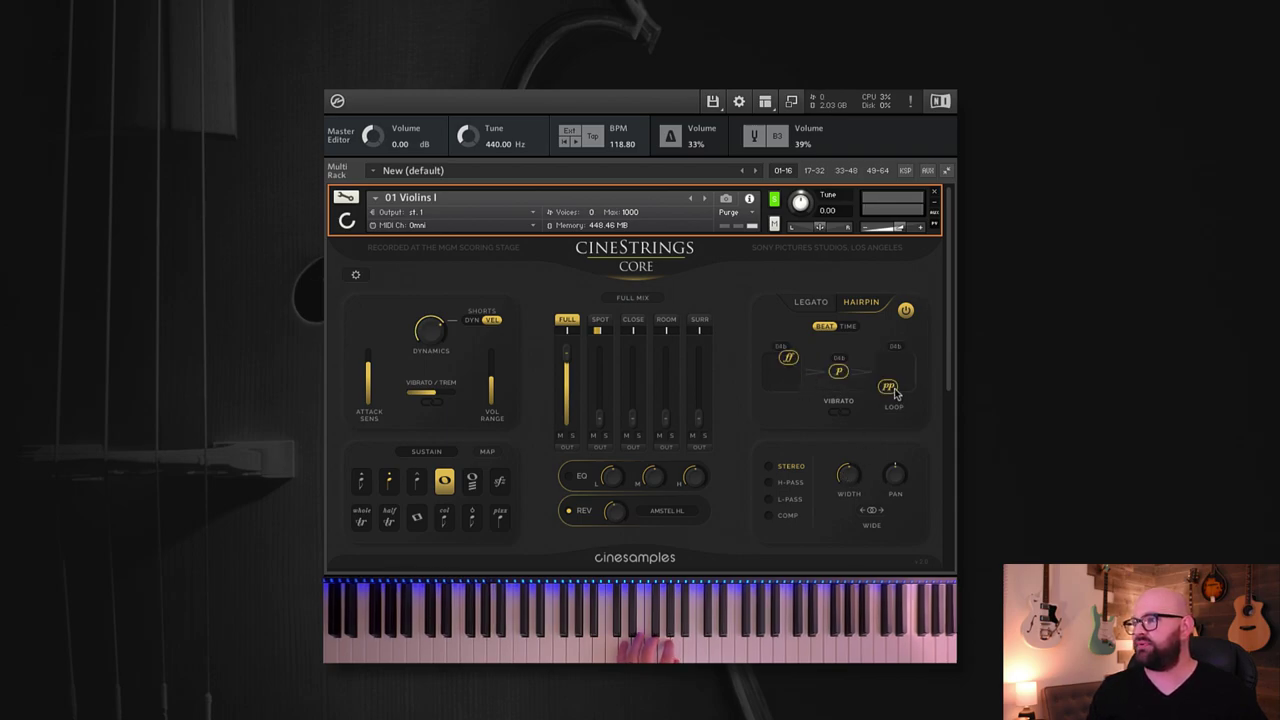
left_click_drag(891, 388, 892, 365)
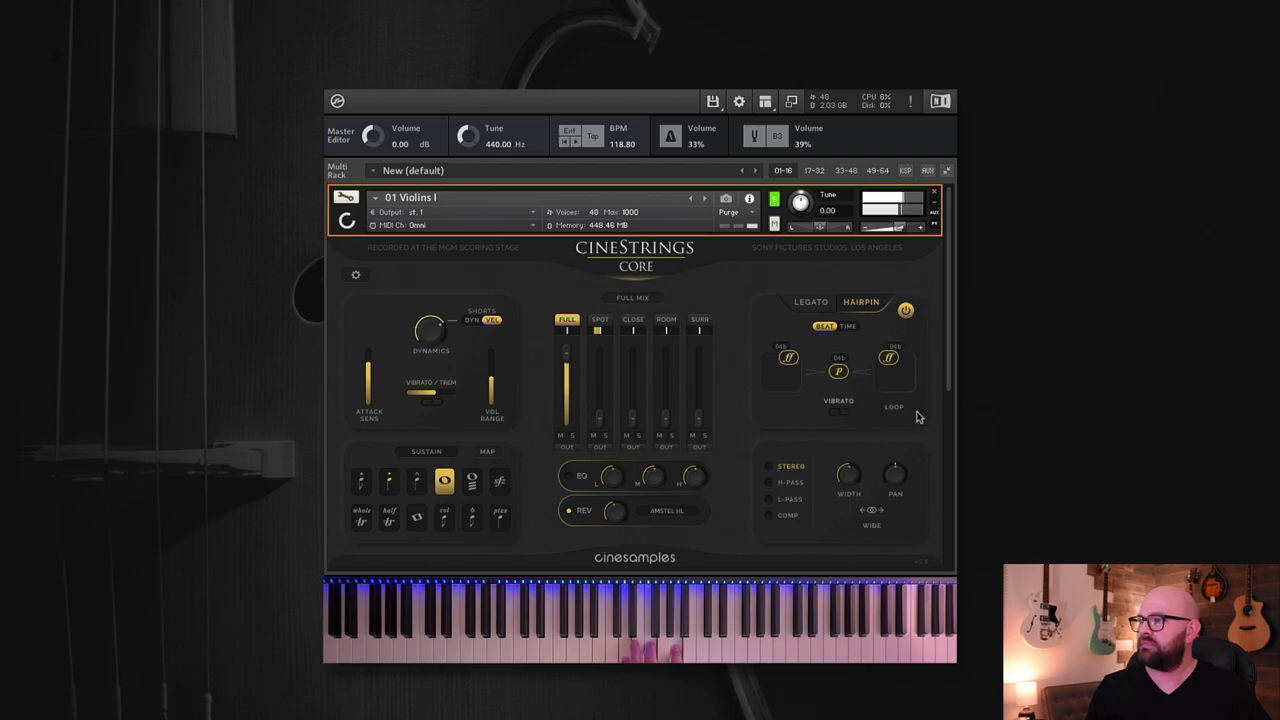
left_click(893, 407)
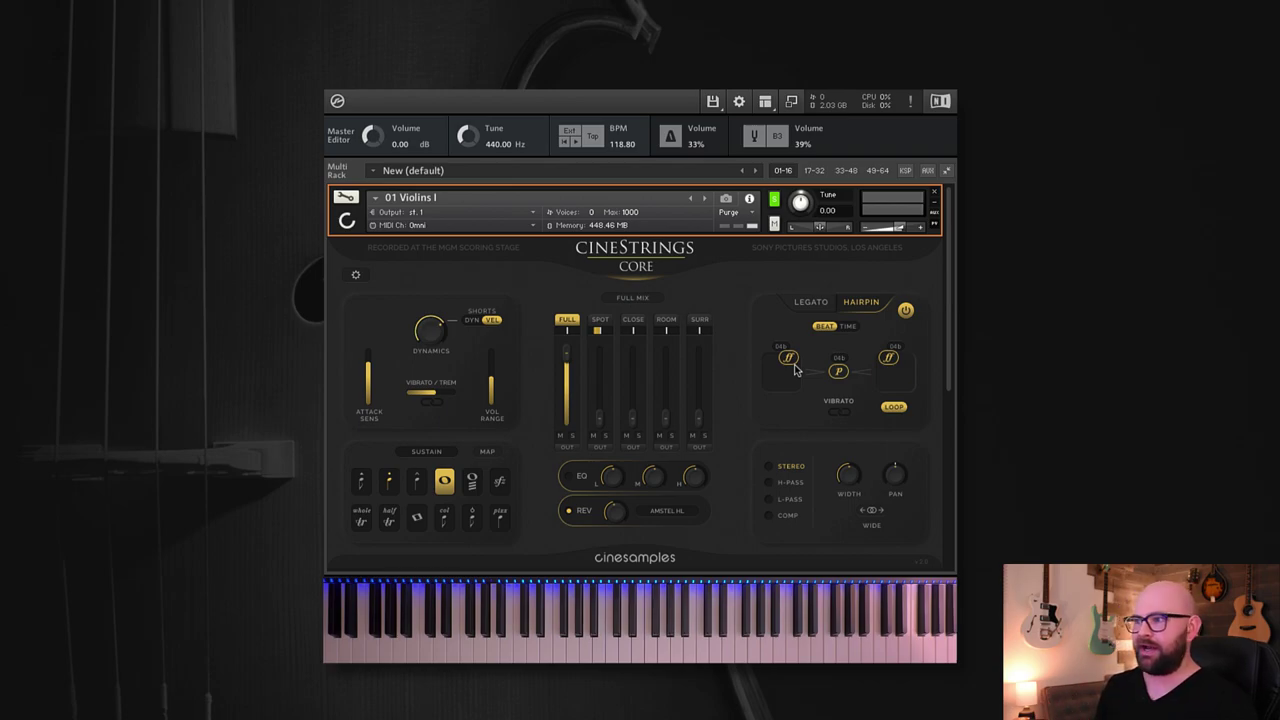
Step: Set the hairpin's starting dynamic to mp and ending dynamic to mf, and switch the hairpin off before returning to the Legato settings
left_click_drag(794, 364, 781, 375)
mouse_move(885, 362)
left_mouse_down()
mouse_move(908, 382)
mouse_move(907, 369)
left_mouse_up()
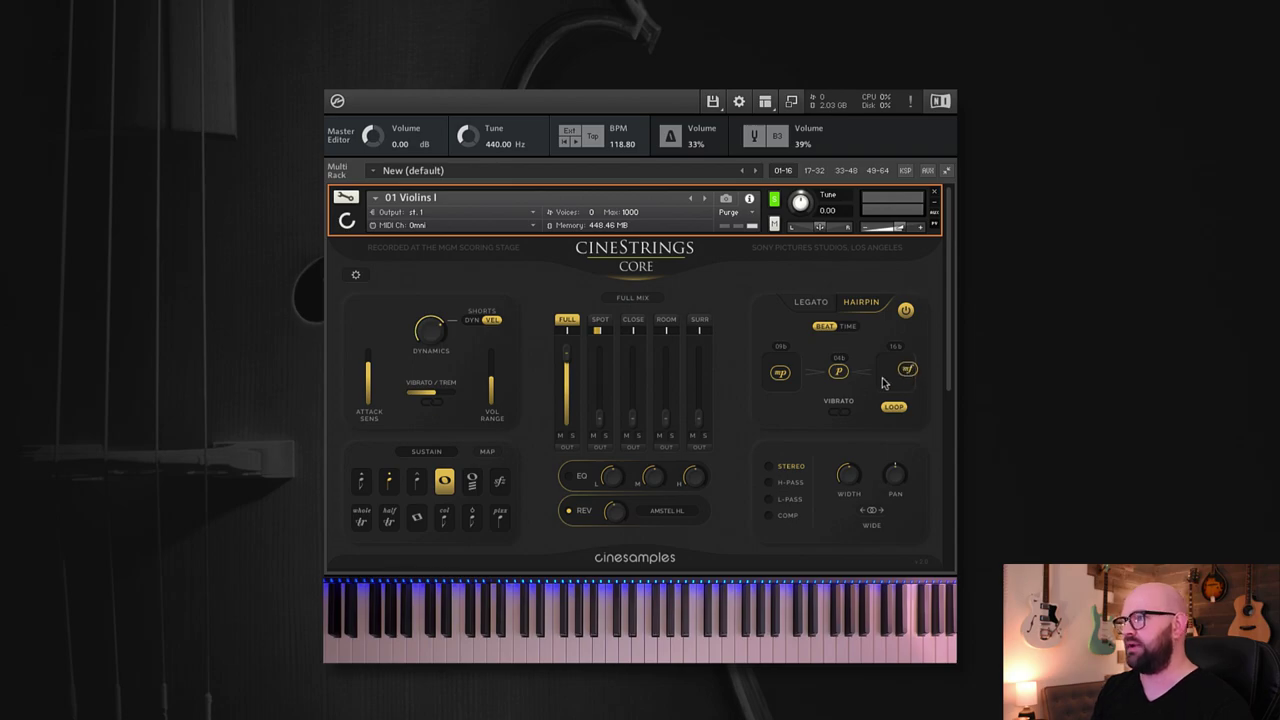
left_click(906, 310)
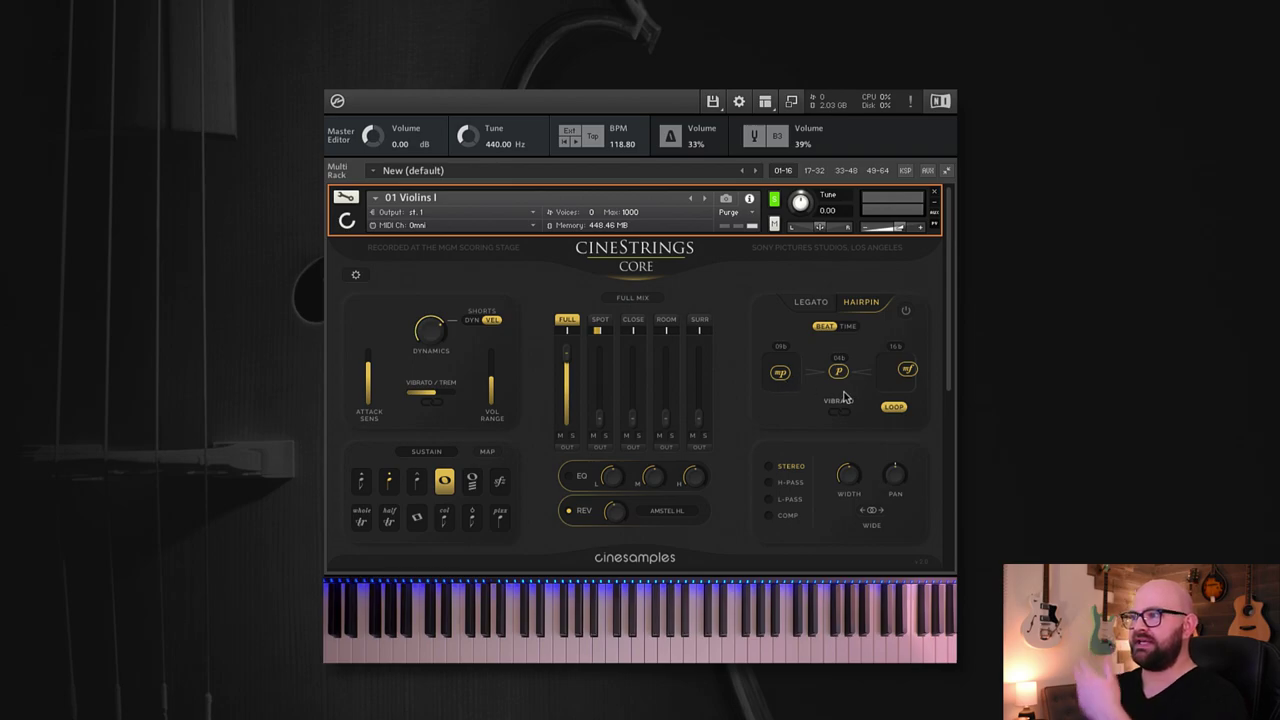
left_click(810, 308)
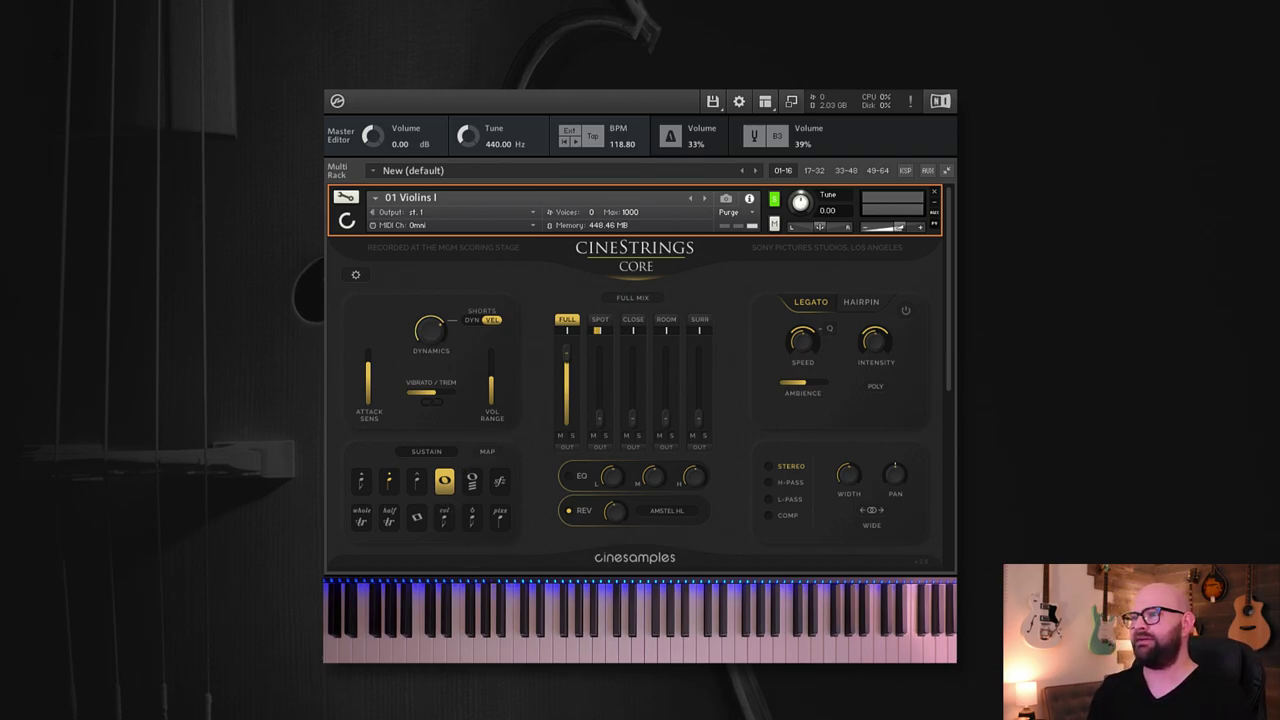
Step: Collapse Violins I, and solo and expand the Cellos so their full interface is in view
left_click(347, 221)
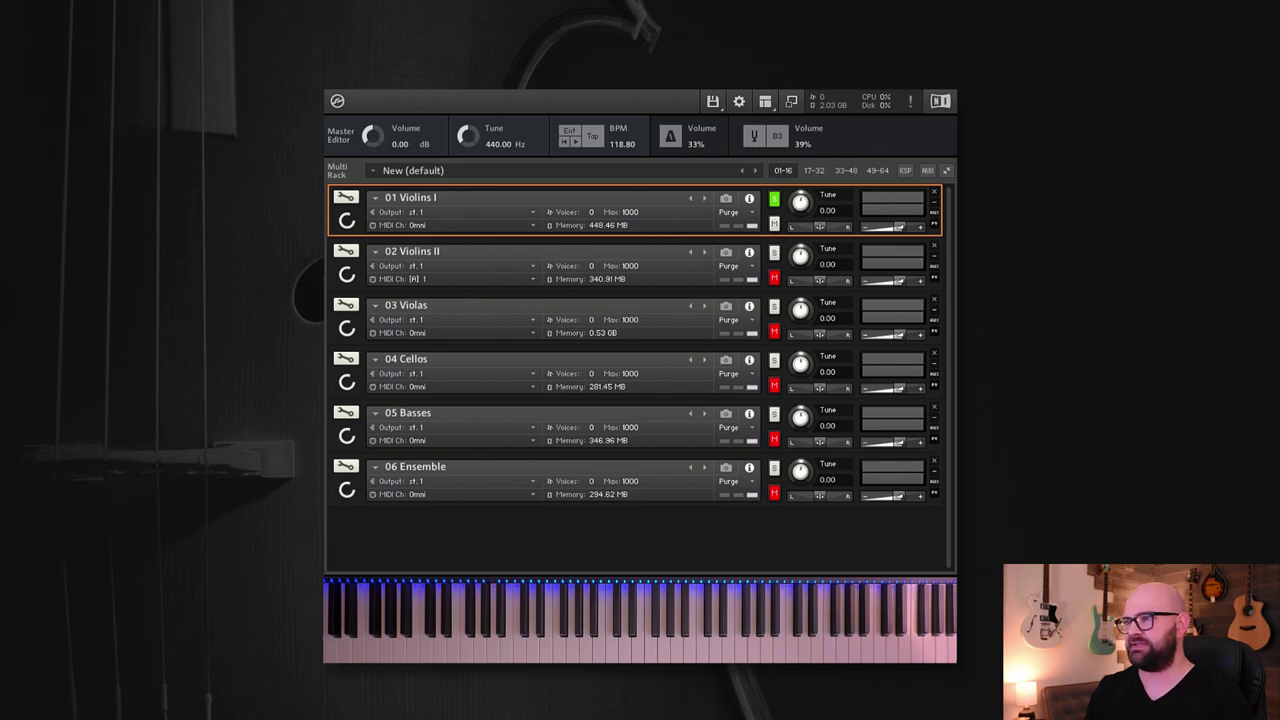
left_click(774, 360)
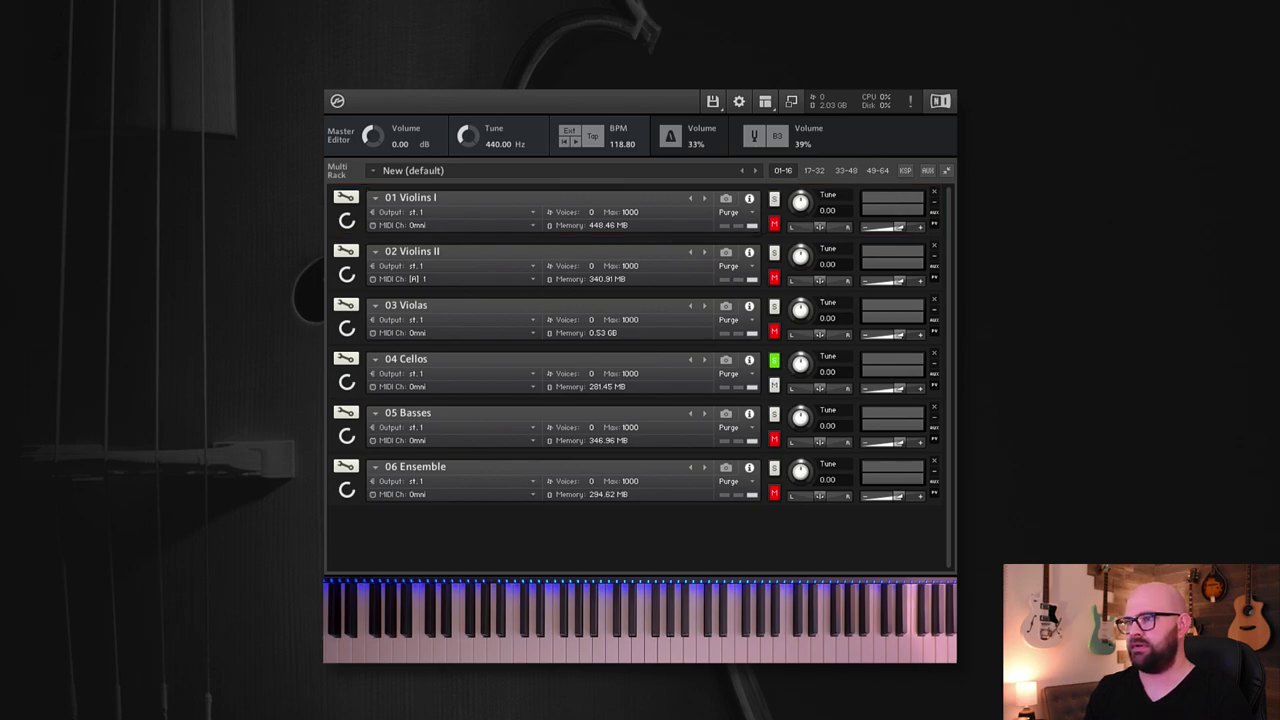
left_click(346, 382)
scroll(600, 401, "down", 2)
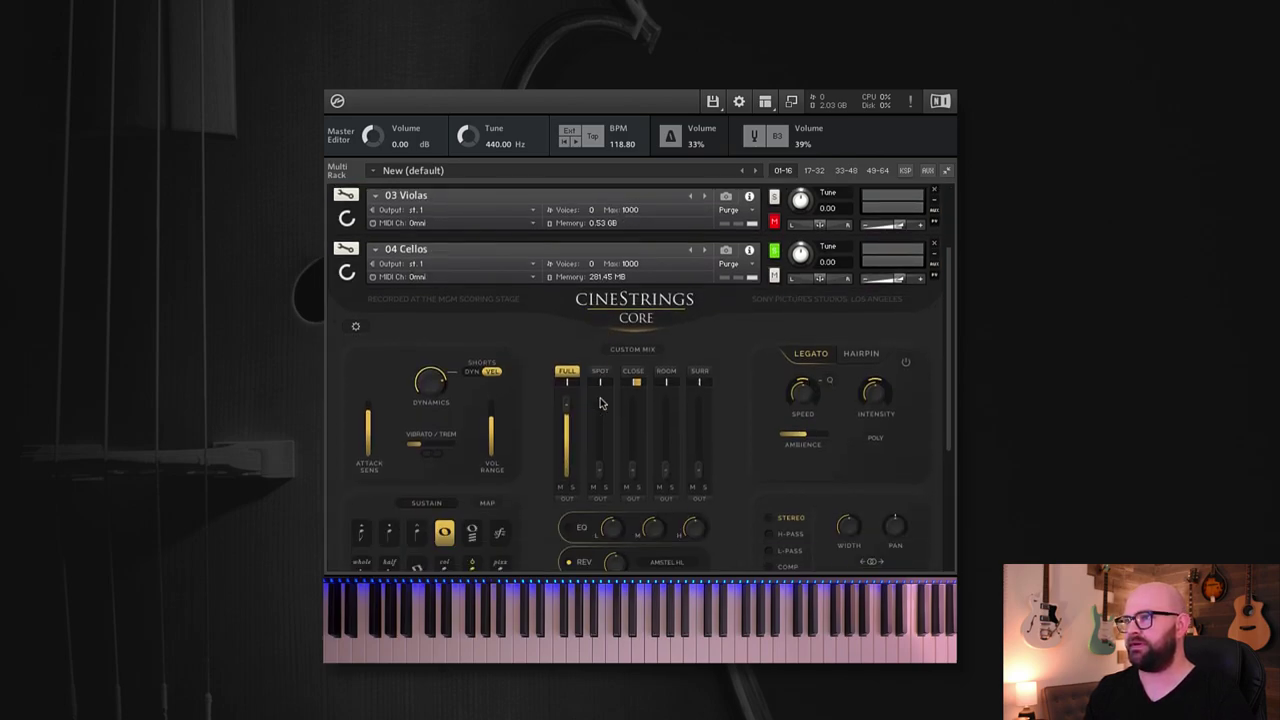
scroll(600, 401, "down", 2)
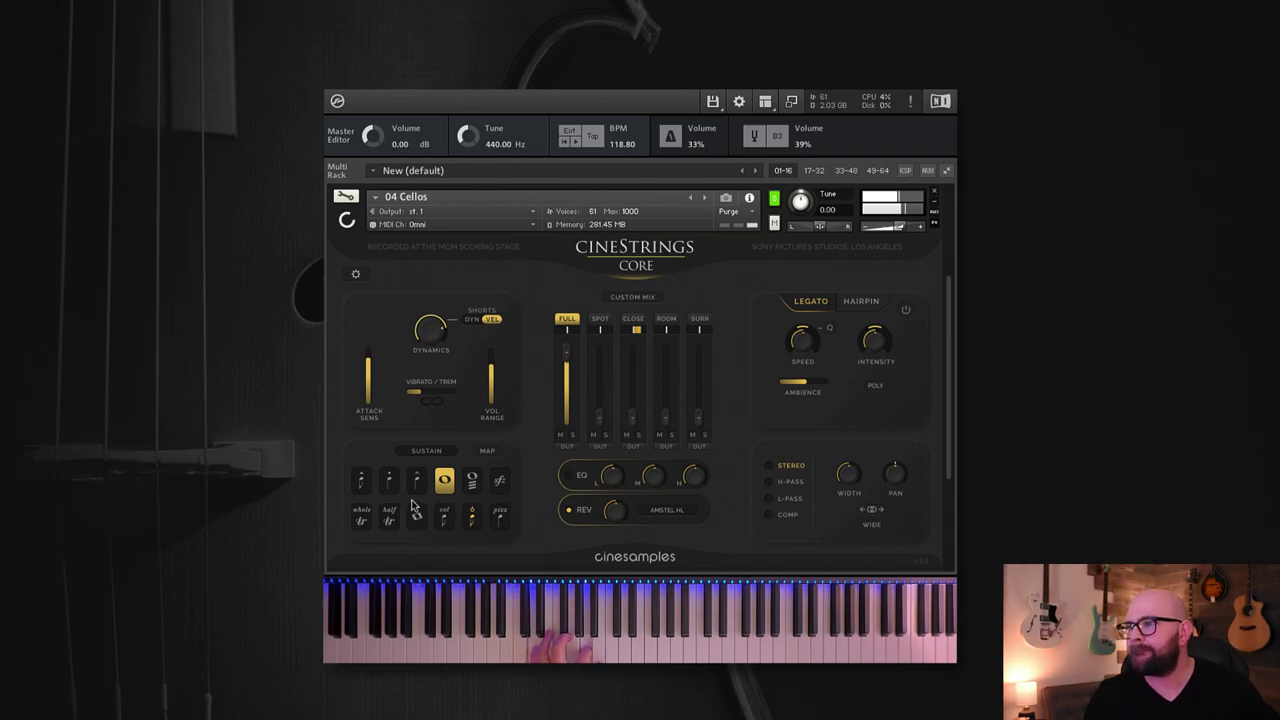
Step: Audition the Cellos' tremolo, harmonic, col legno, Bartok pizz, pizzicato and spiccato articulations in turn
left_click(472, 482)
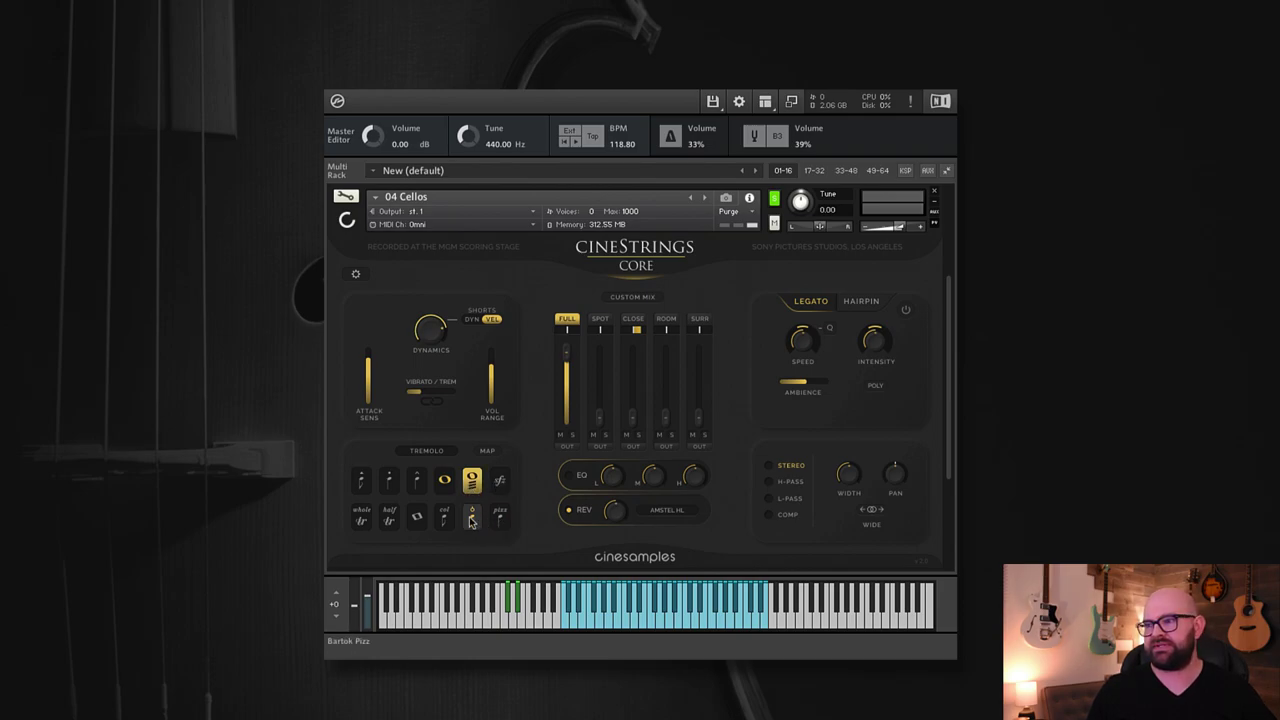
left_click(417, 518)
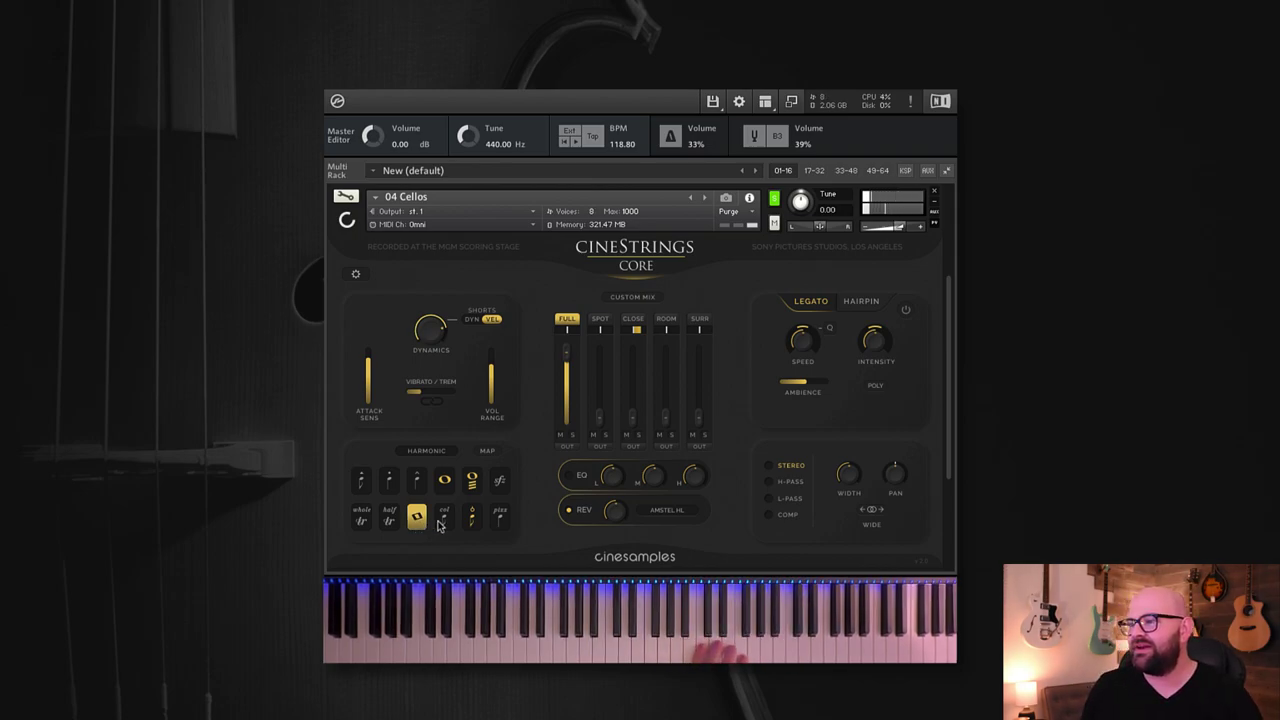
left_click(444, 516)
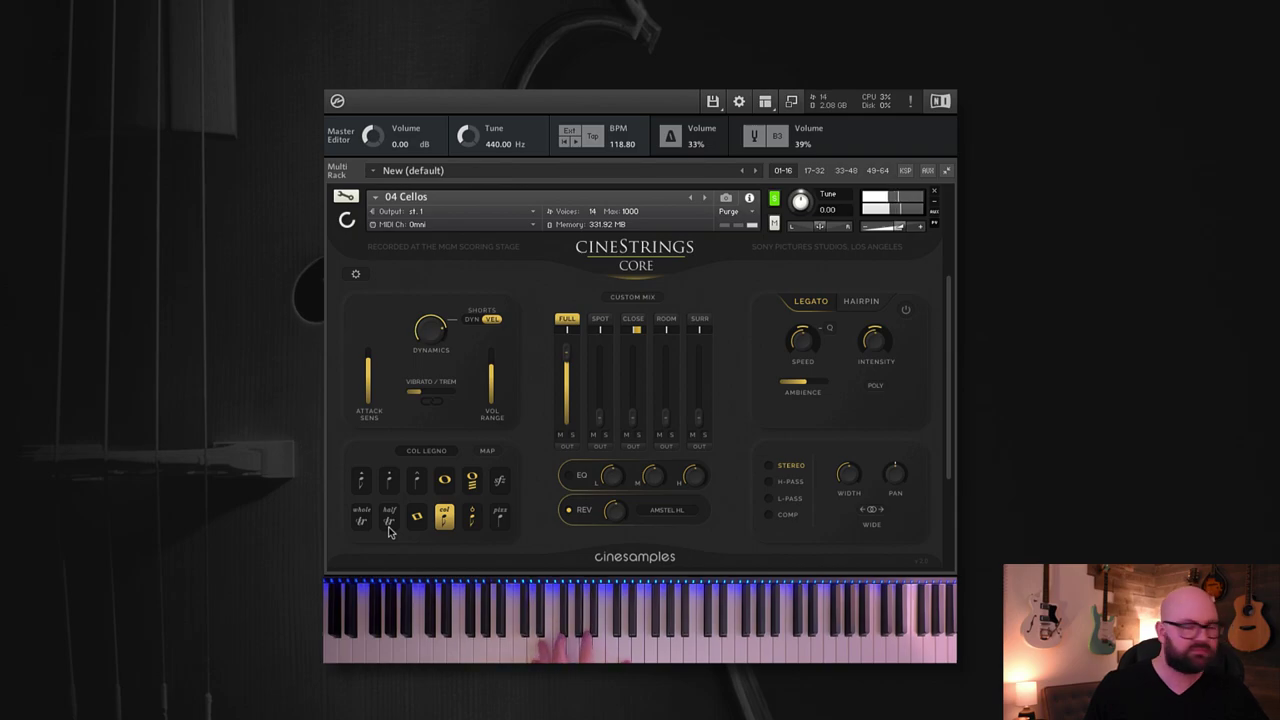
left_click(471, 516)
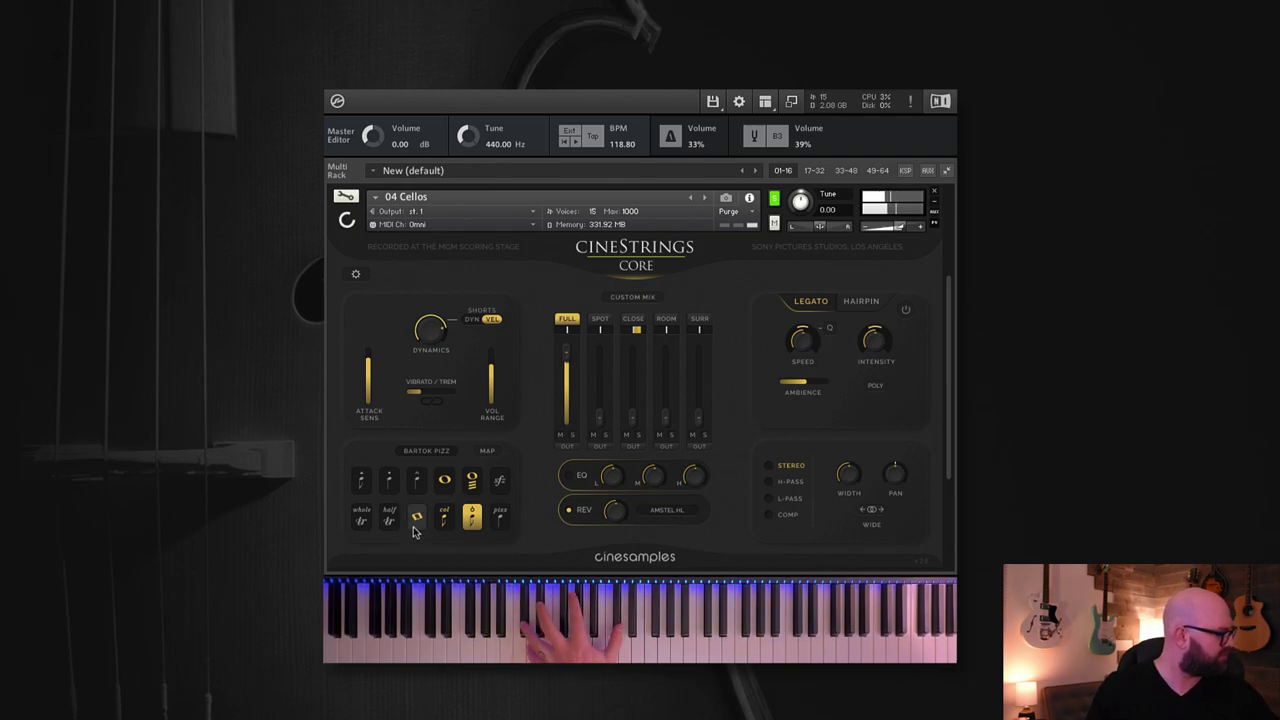
left_click(500, 520)
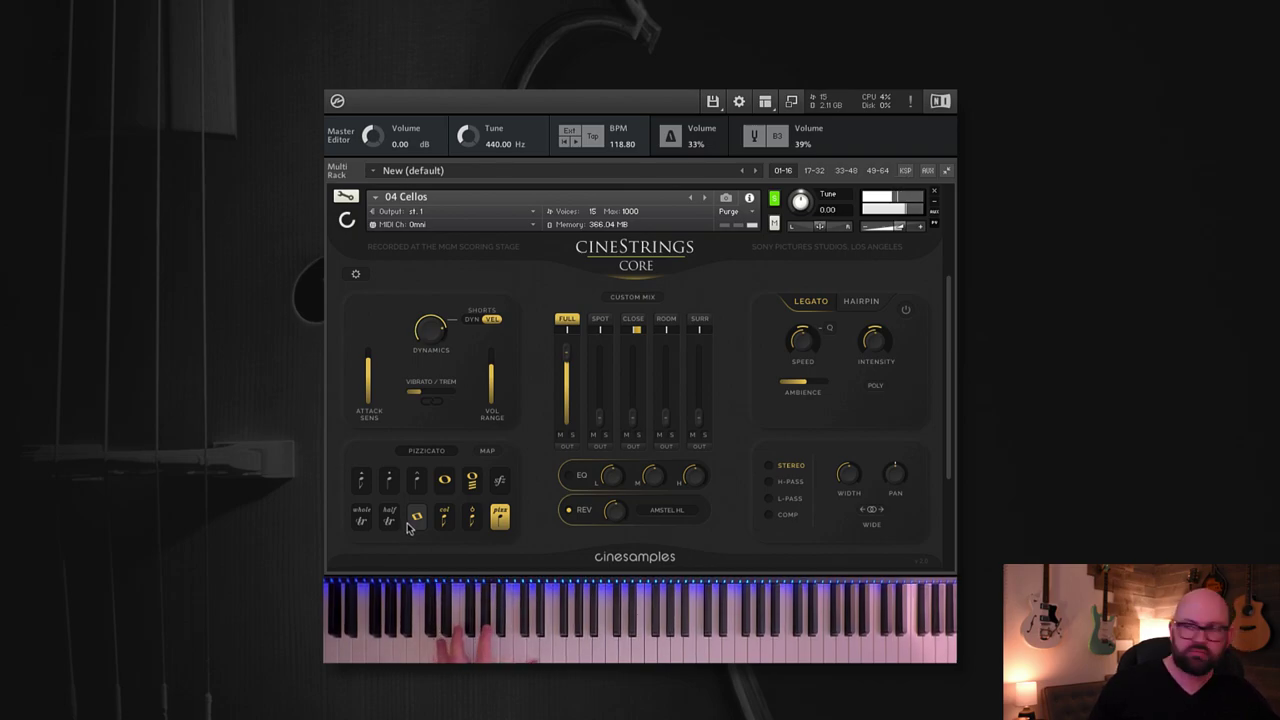
left_click(361, 485)
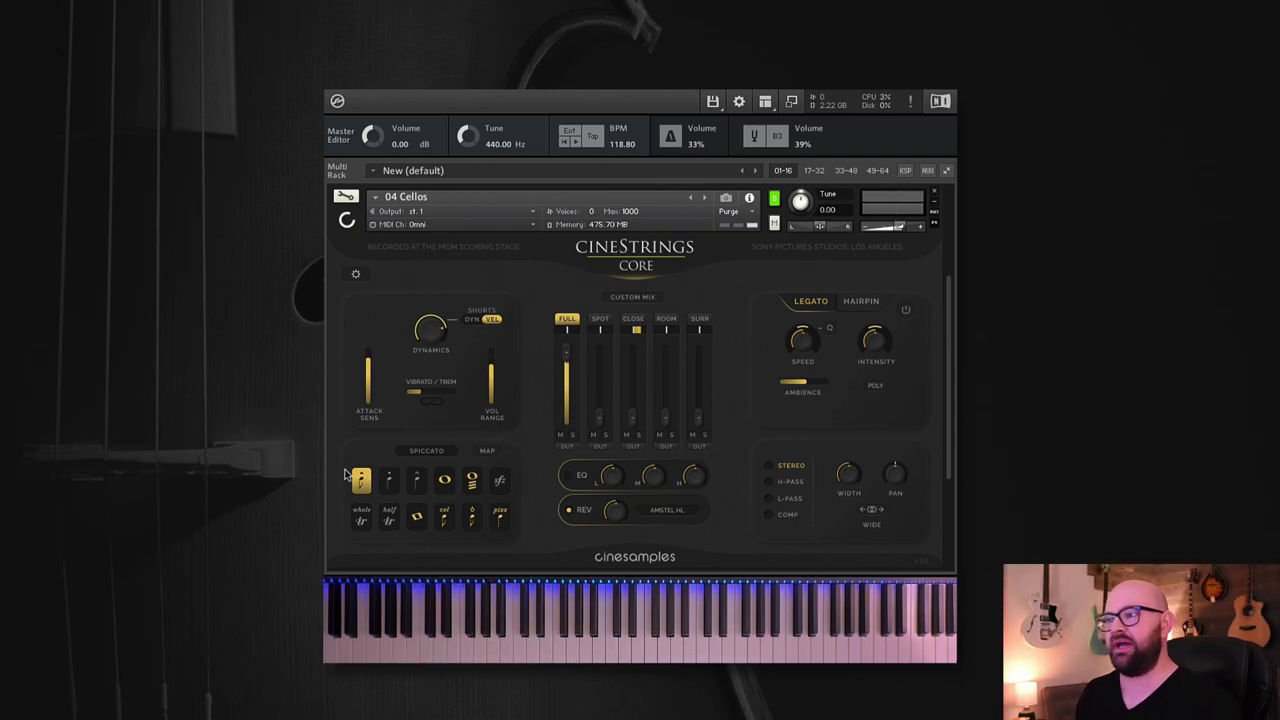
Step: Try the Sample Start option in the Cellos' settings, switch it off again and return to the main interface
left_click(357, 275)
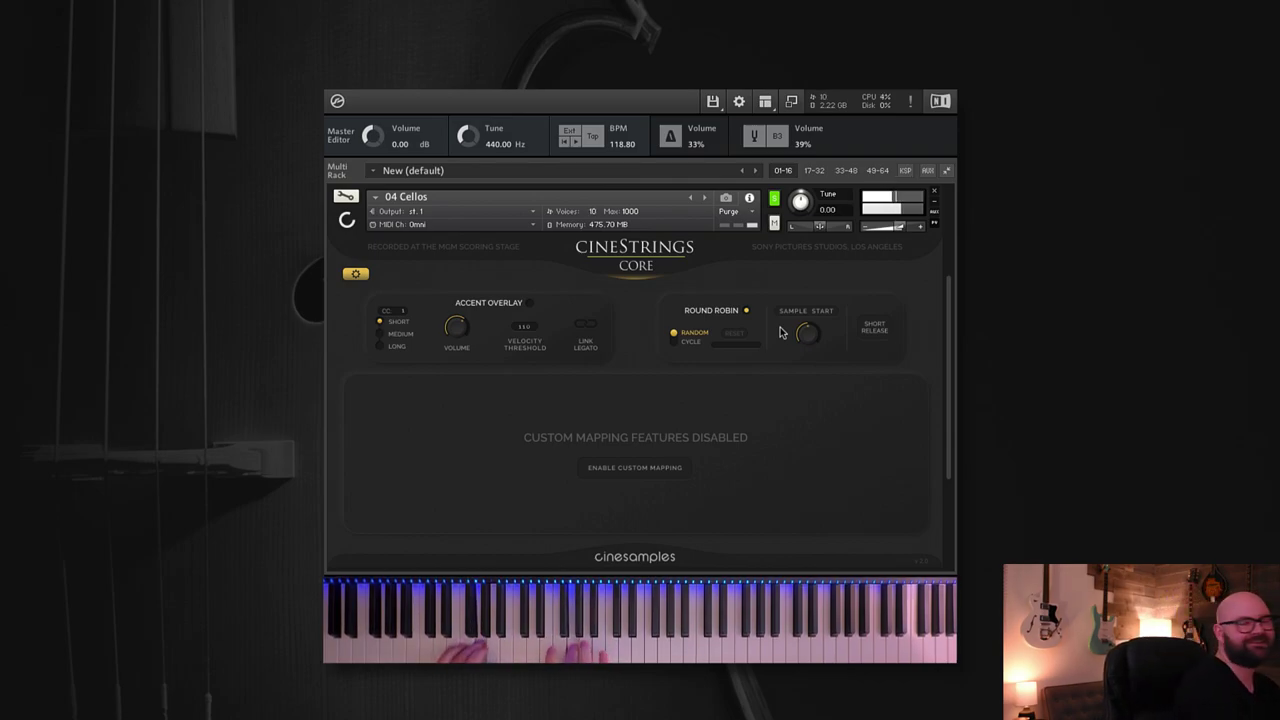
left_click(795, 311)
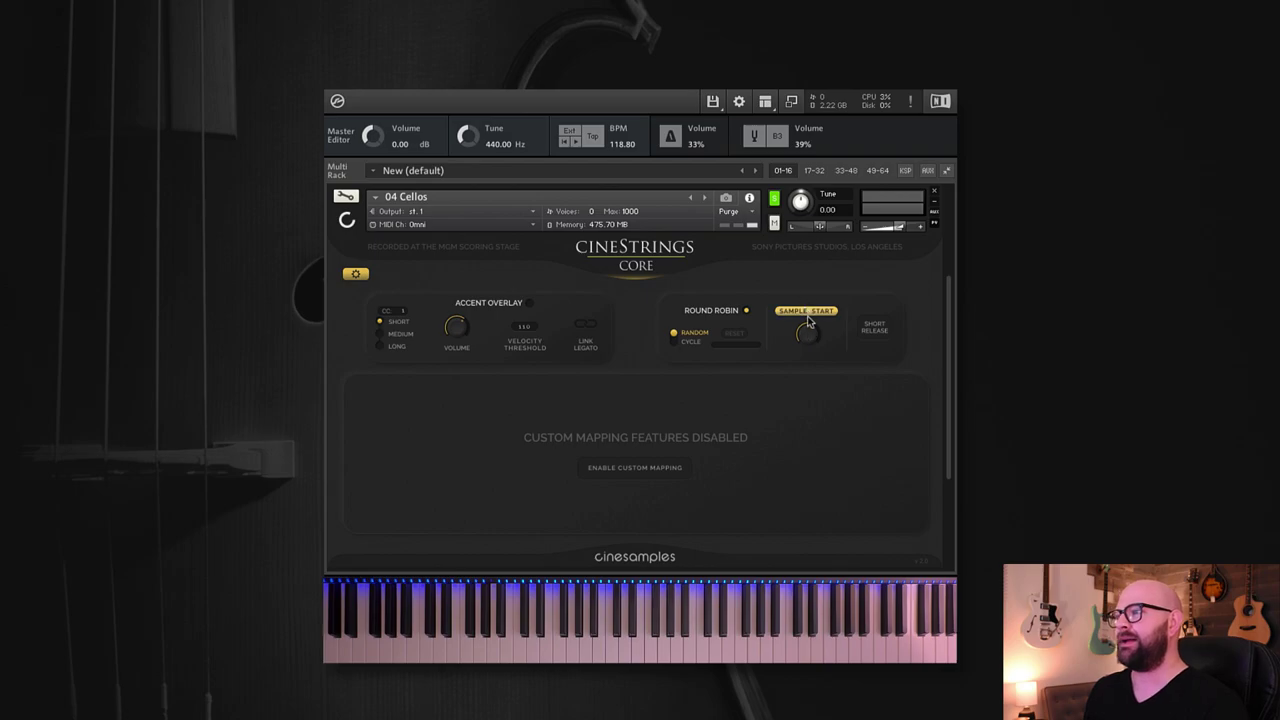
left_click(807, 314)
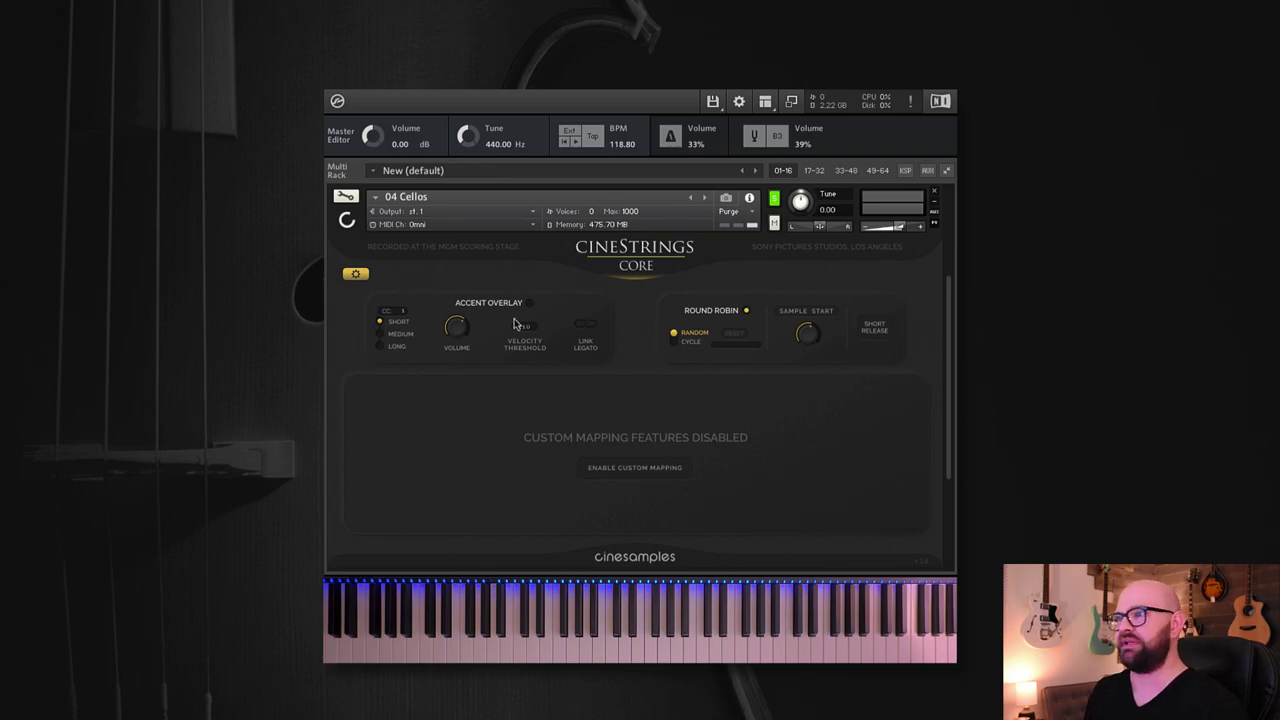
left_click(355, 273)
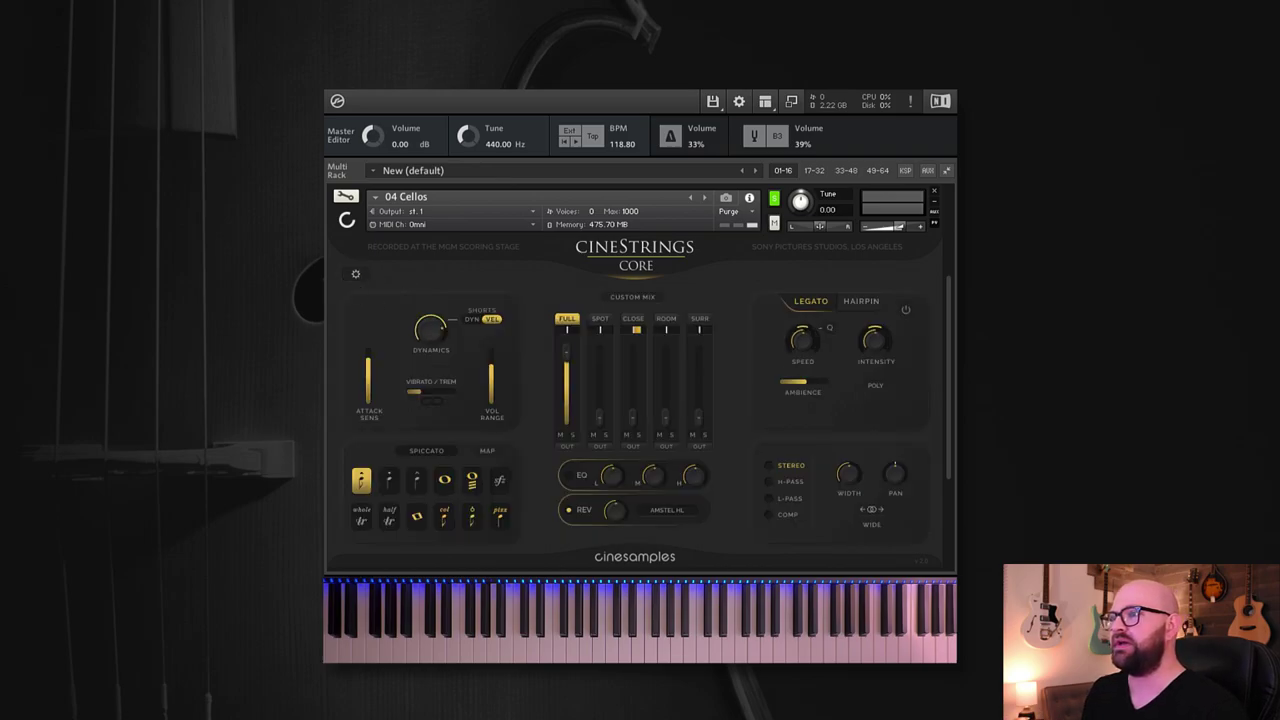
Step: Audition the Cellos' staccato articulation with the Sample Start option in the settings, and return to the main interface
left_click(387, 489)
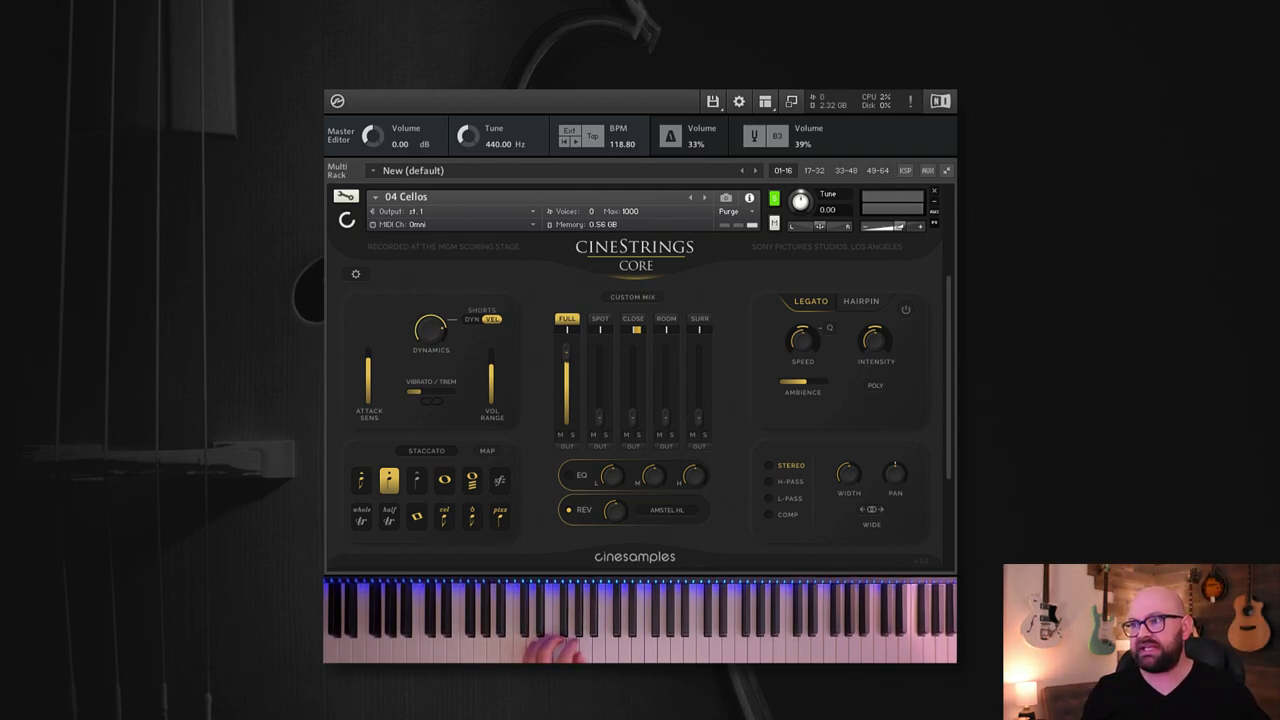
left_click(356, 275)
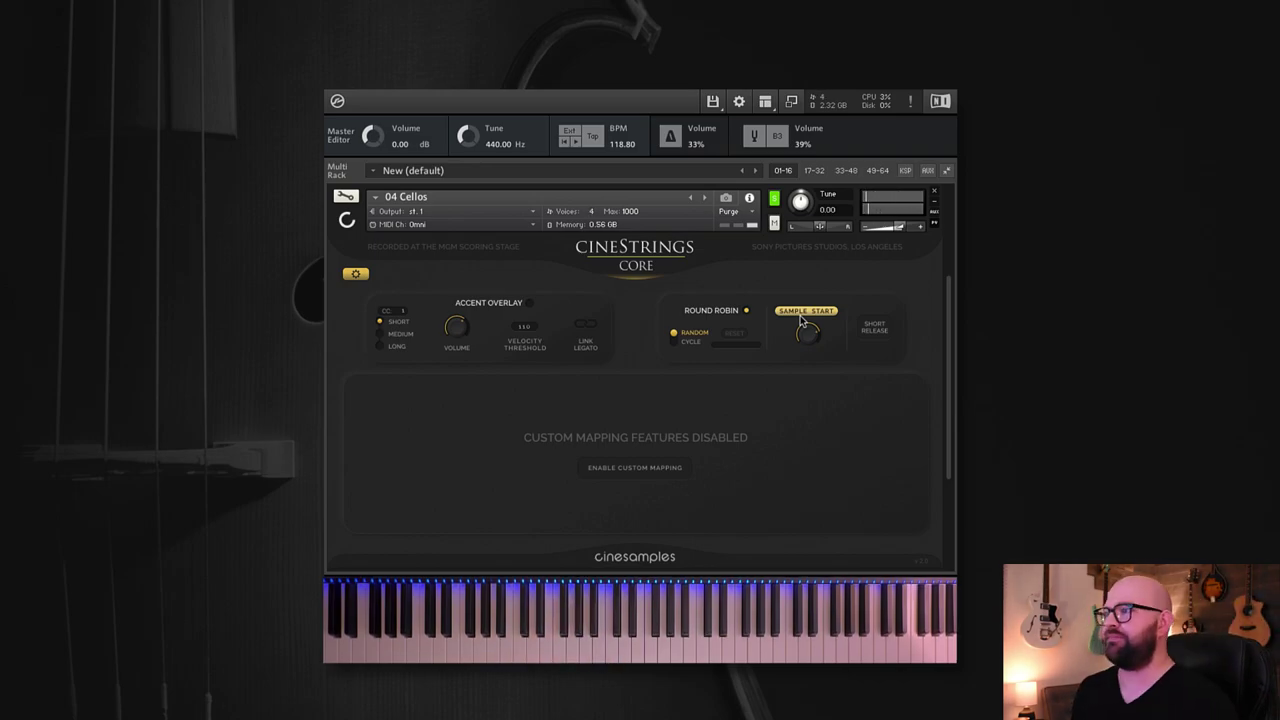
left_click(353, 276)
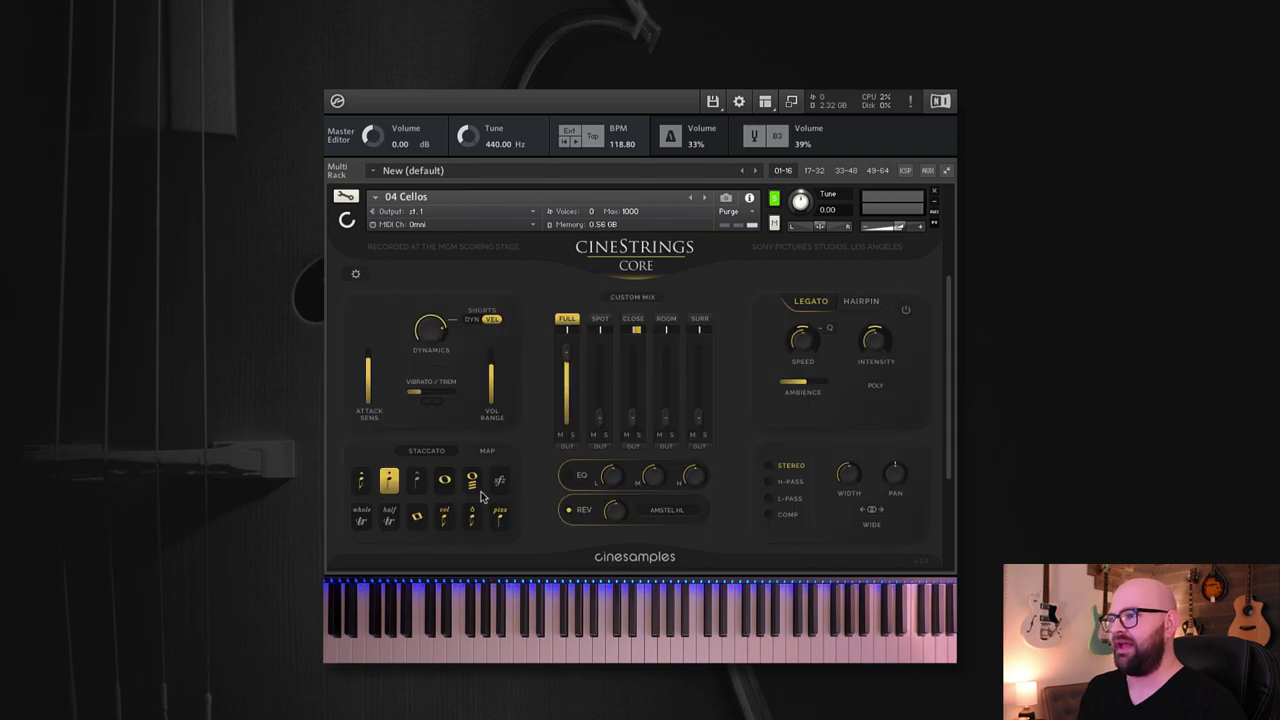
Step: Audition the Cellos' tremolo, sforzando, whole-step trill, half-step trill, col legno and marcato articulations in turn
left_click(472, 488)
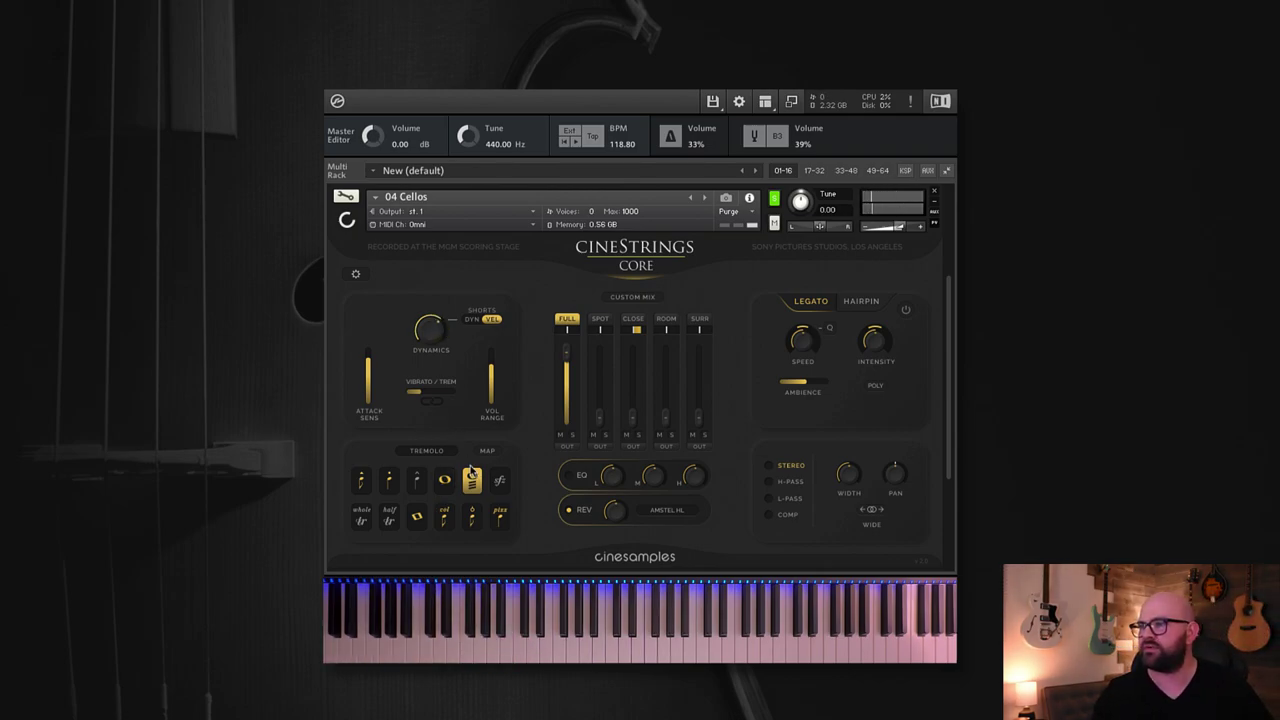
left_click(498, 486)
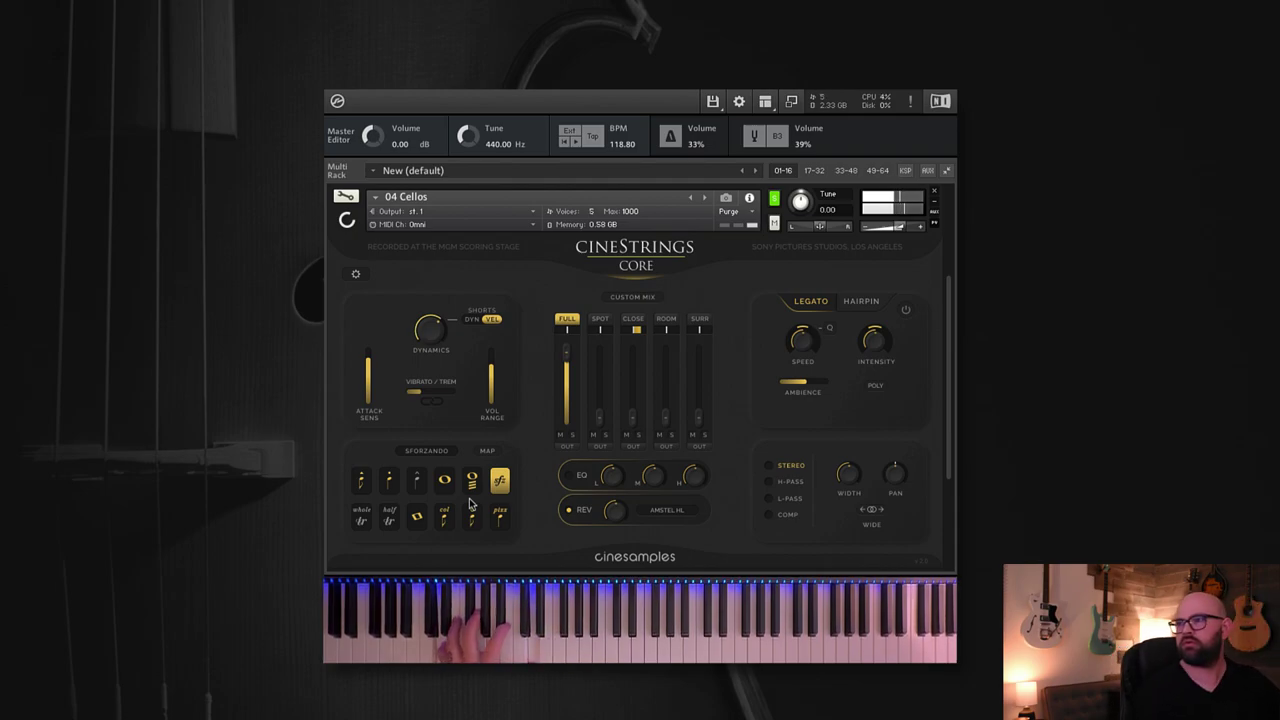
left_click(361, 515)
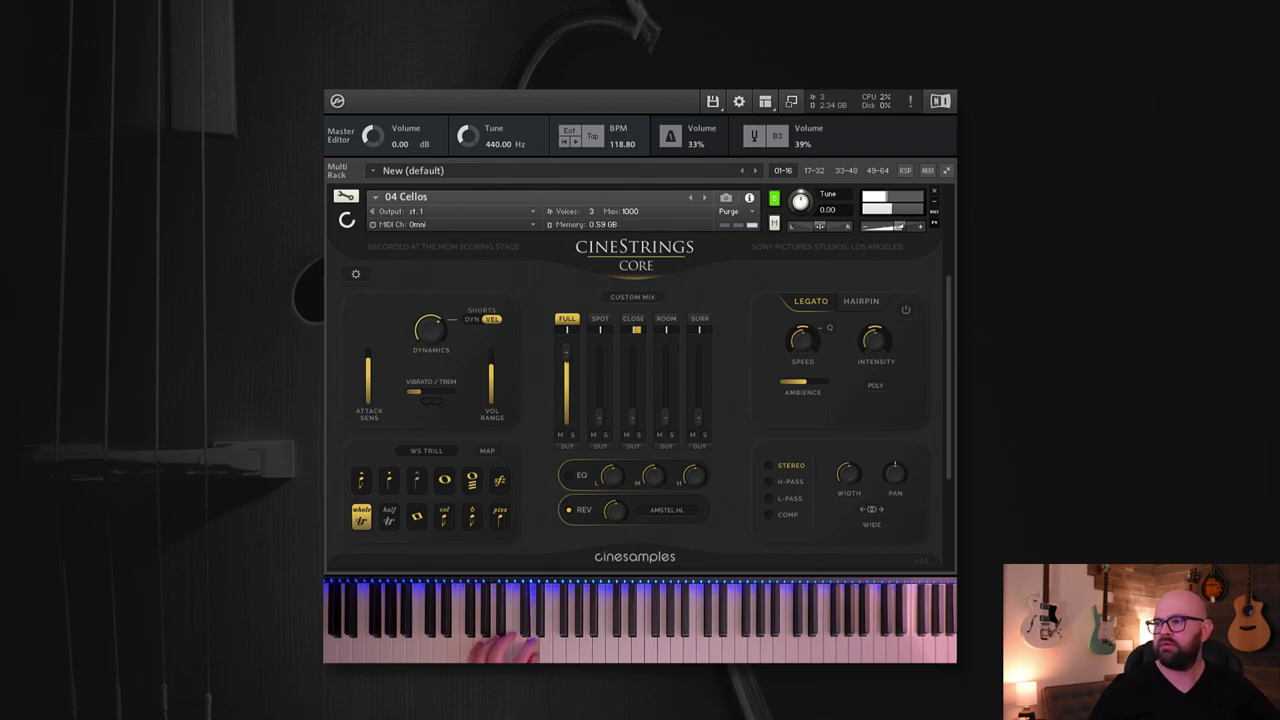
left_click(389, 516)
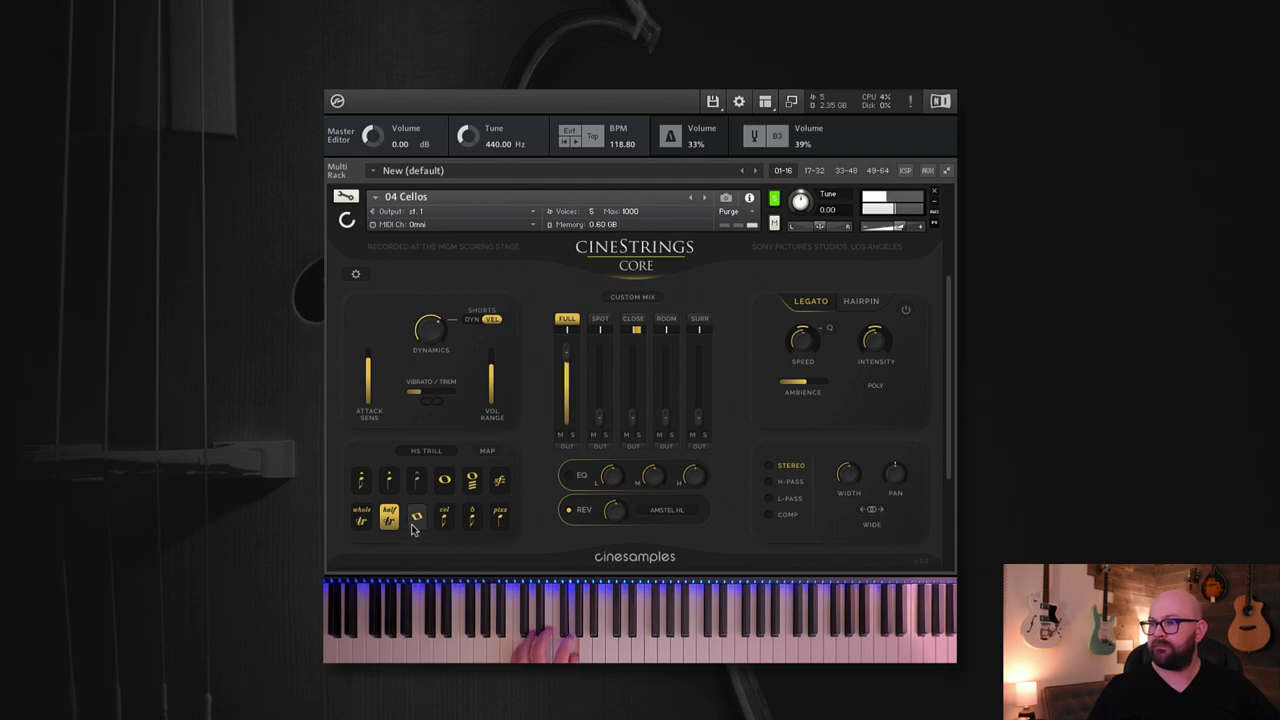
left_click(444, 524)
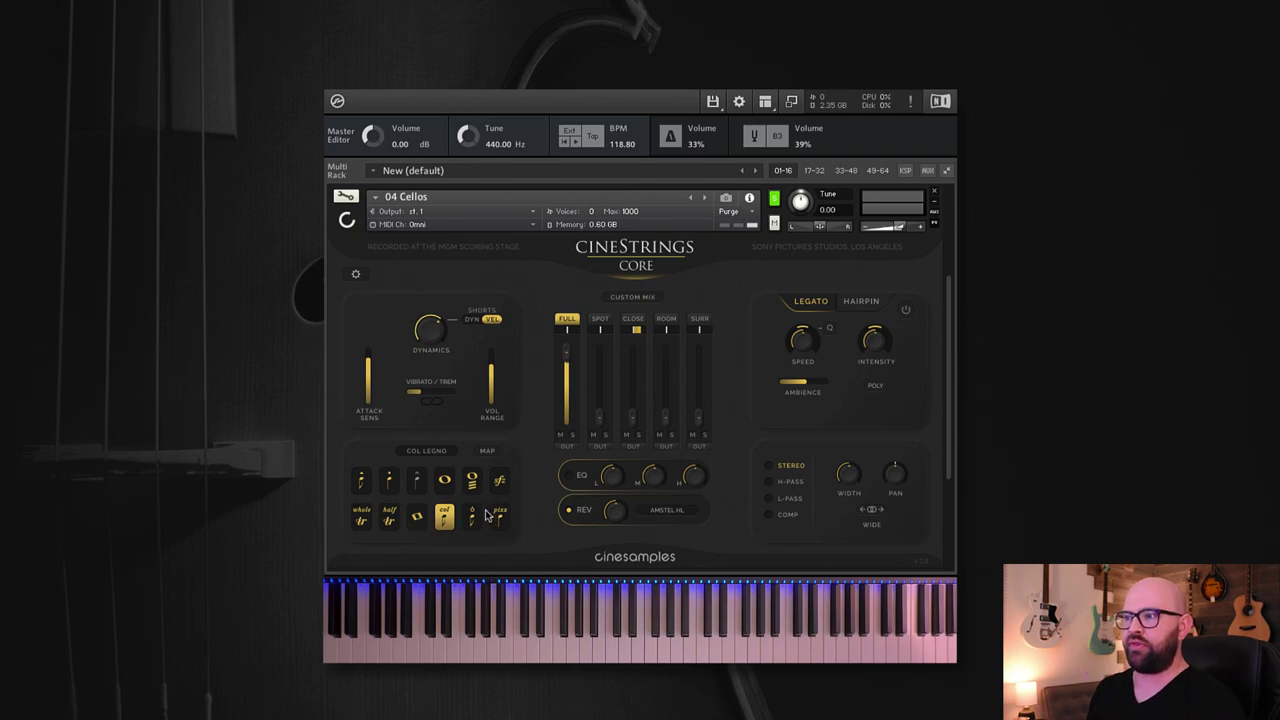
left_click(418, 482)
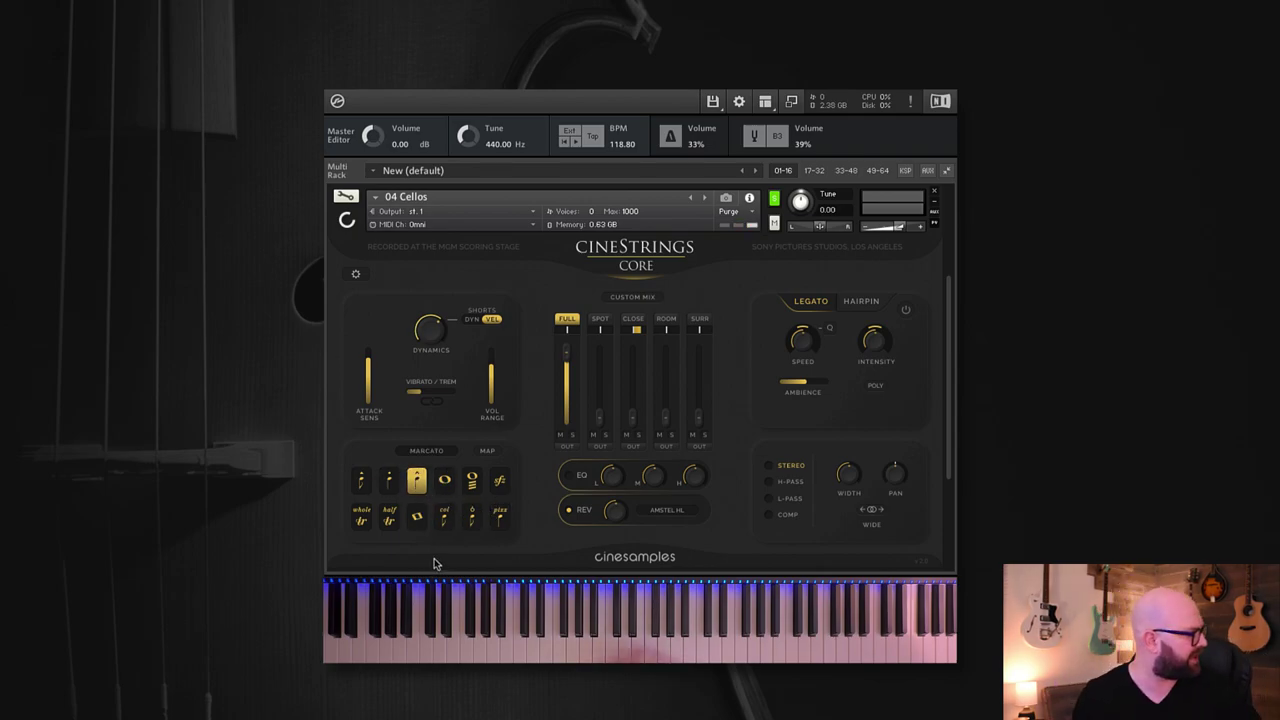
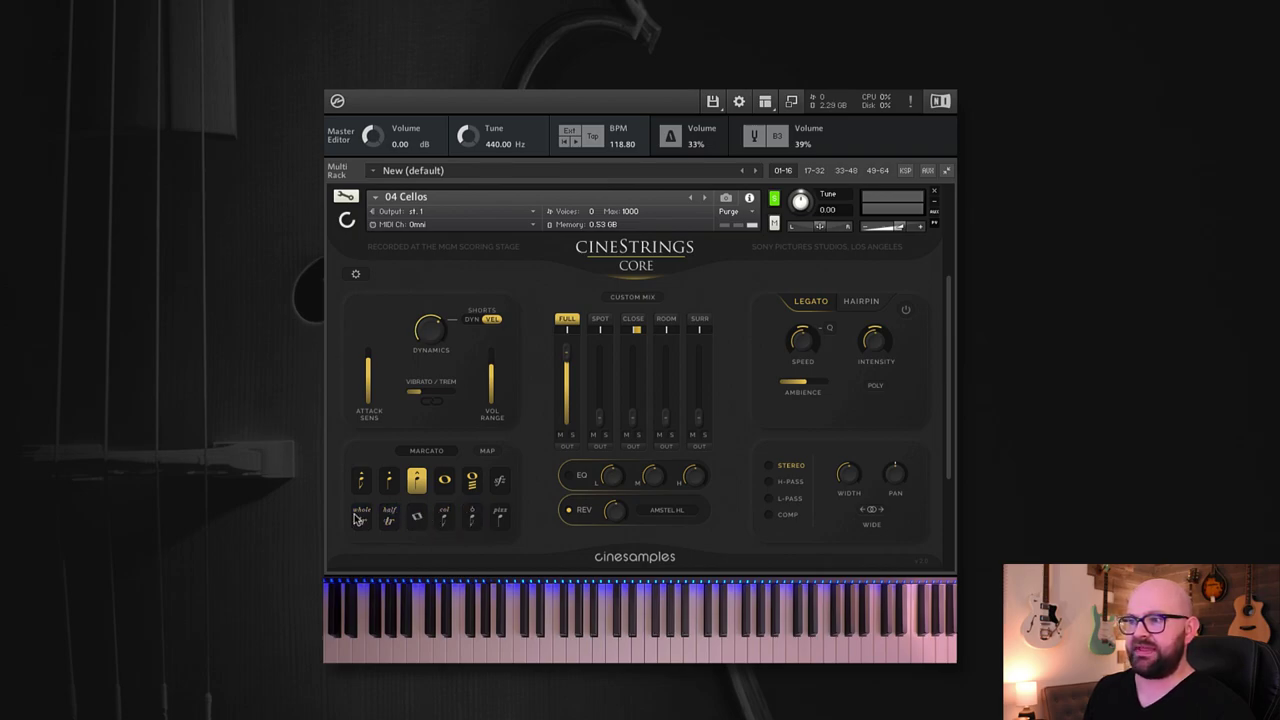
Step: Select the Cellos' sustain articulation, show the articulation map setting mode and return to sustain
left_click(444, 480)
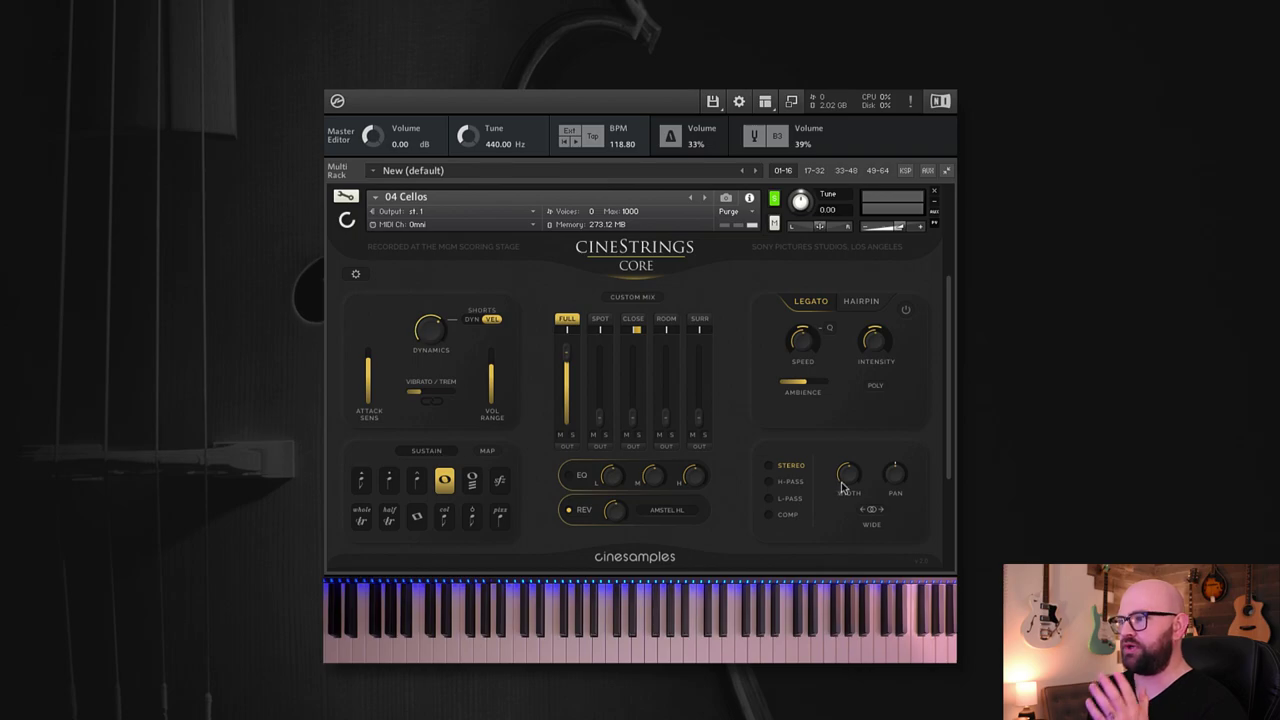
left_click(489, 452)
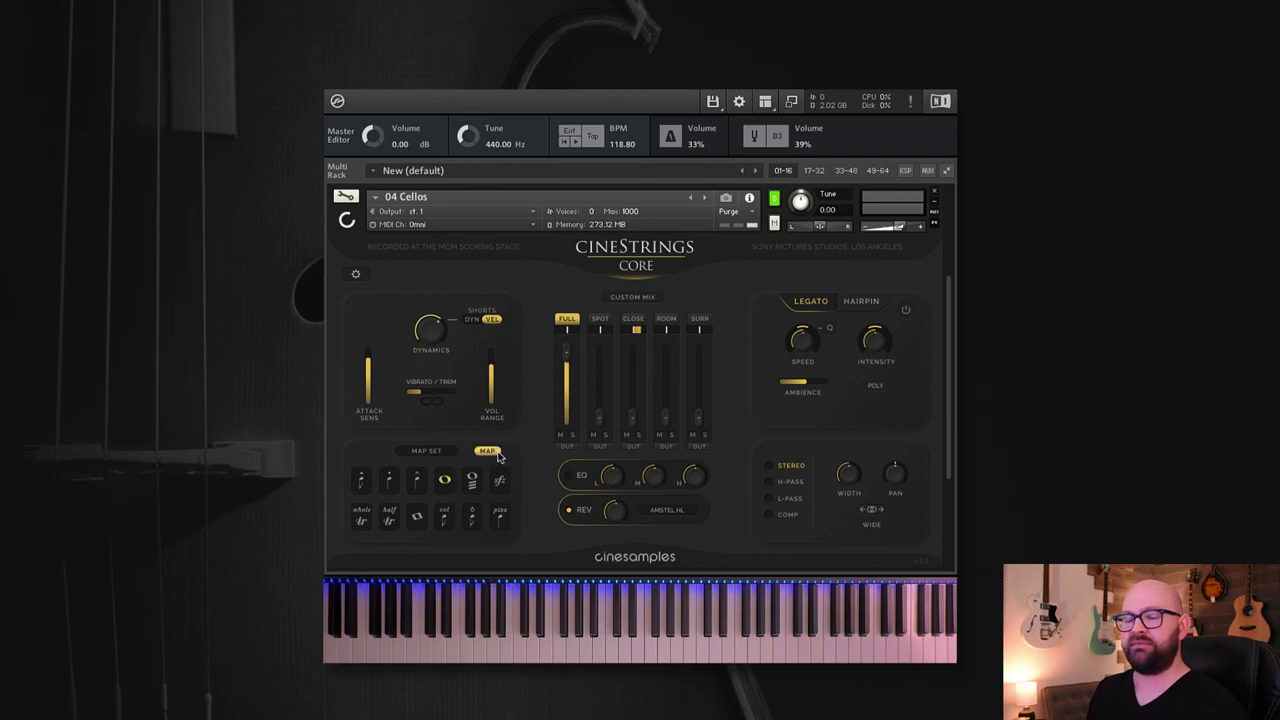
left_click(447, 481)
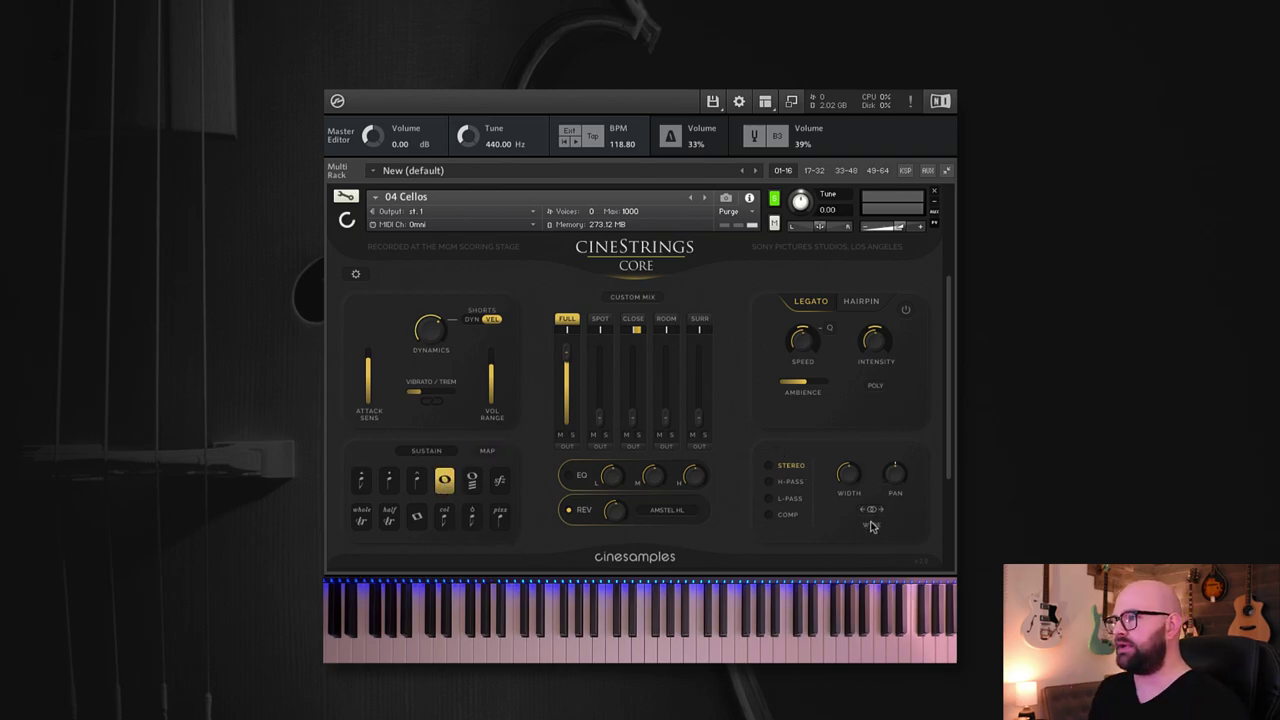
Step: Show the Cellos' high-pass filter and compressor controls, and return to the stereo width and pan controls
left_click(790, 481)
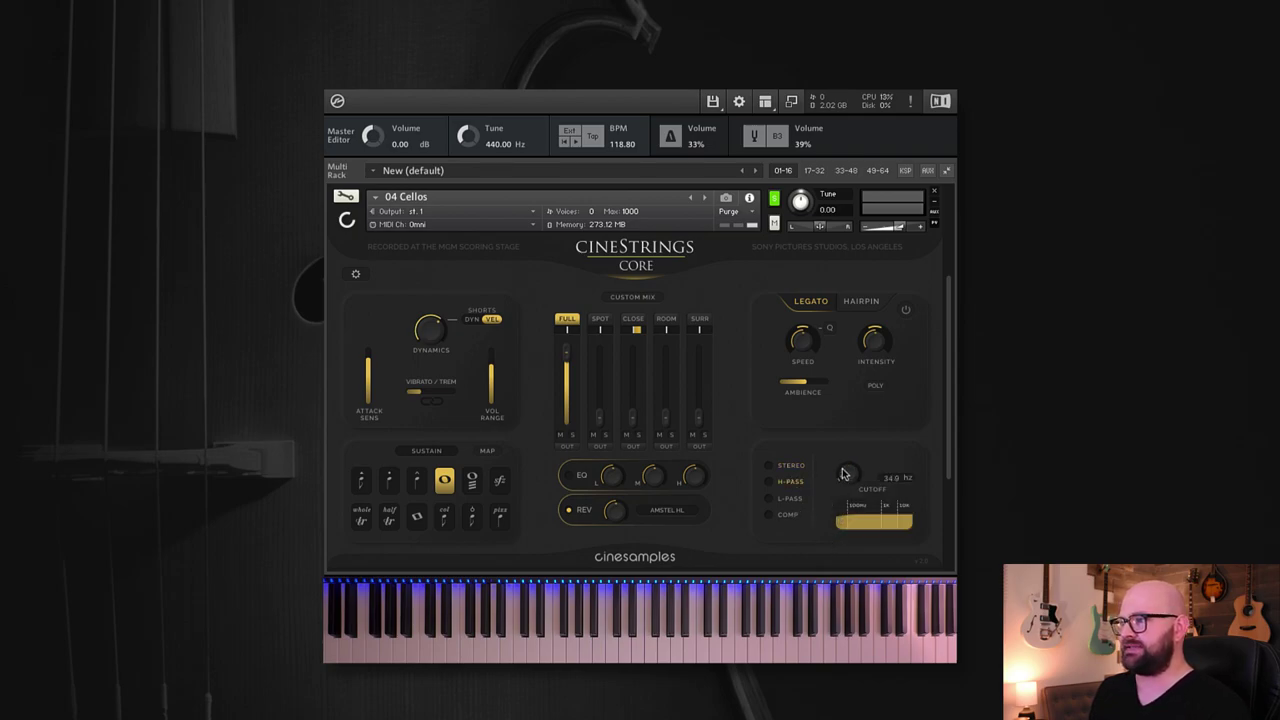
left_click(791, 515)
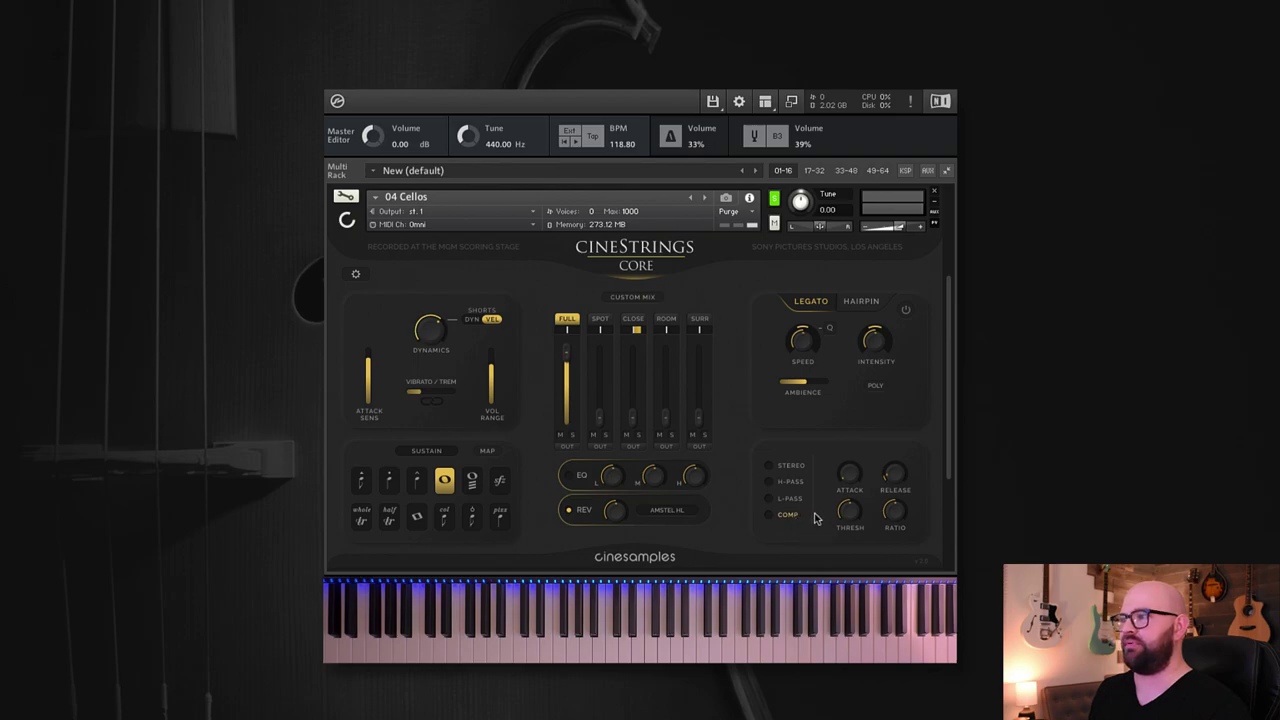
left_click(793, 467)
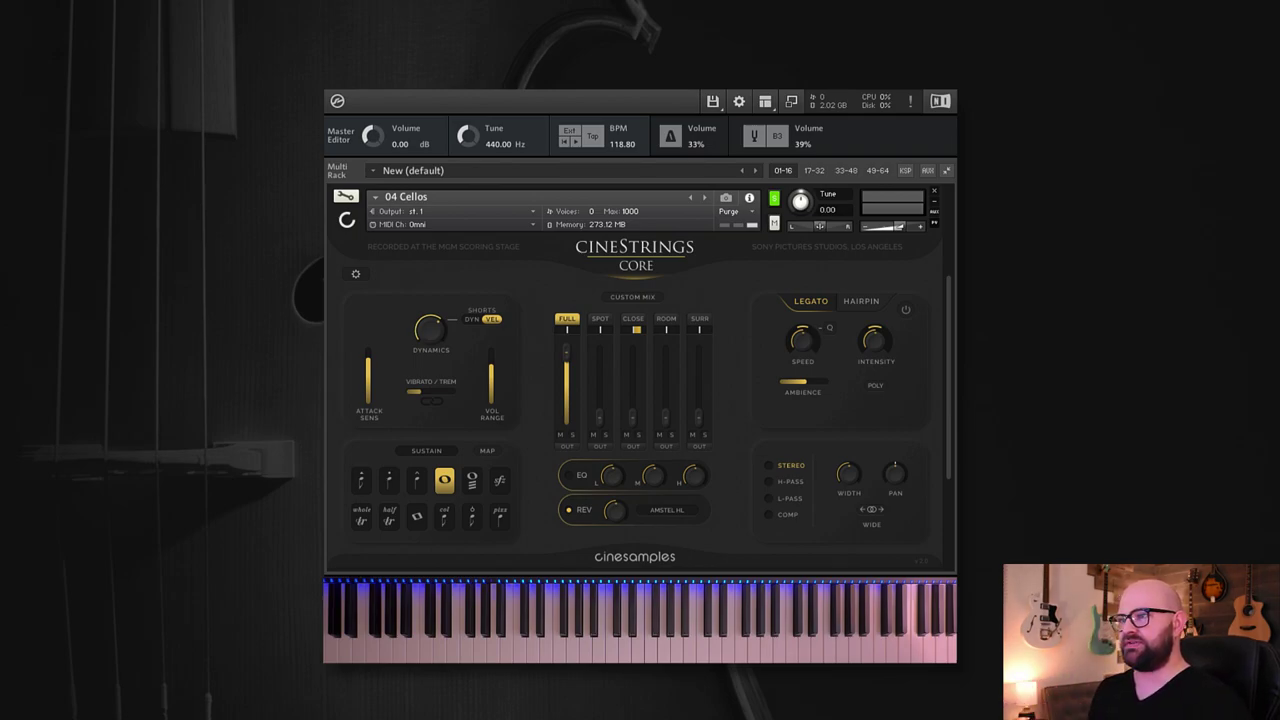
Step: Open the Cellos' settings page and enable custom mapping to show its mapping conditions
left_click(354, 277)
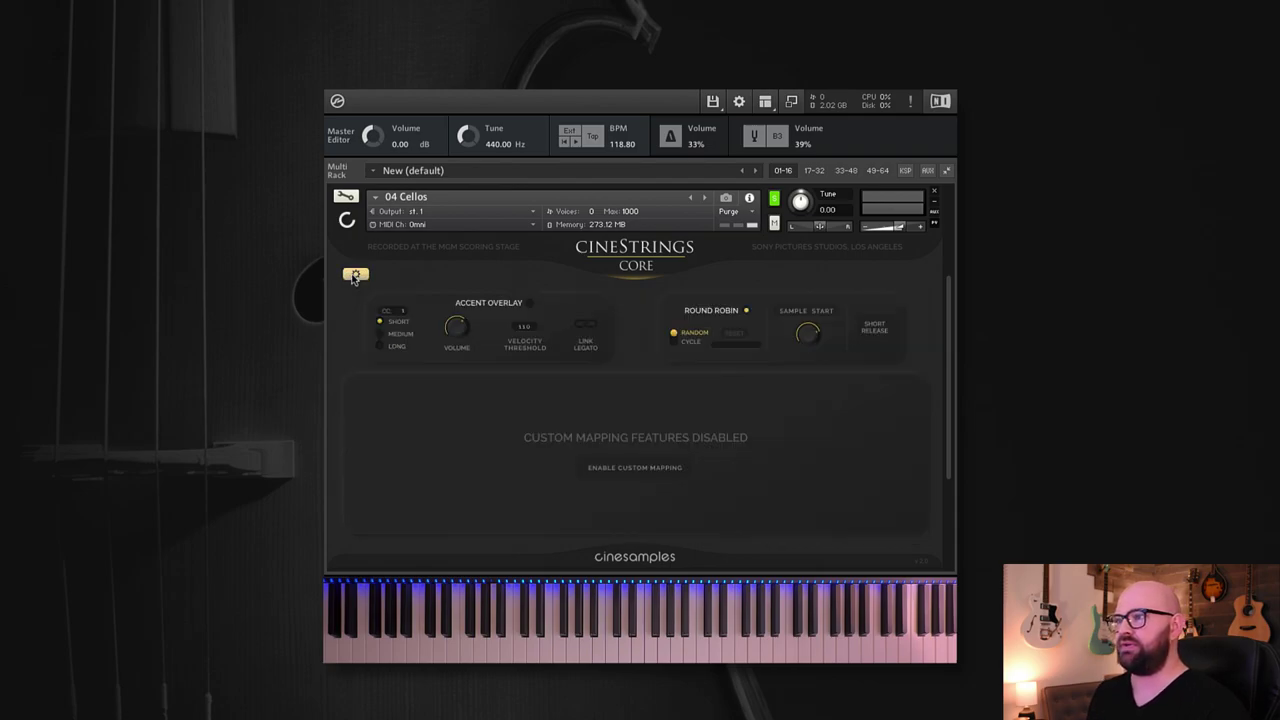
left_click(625, 469)
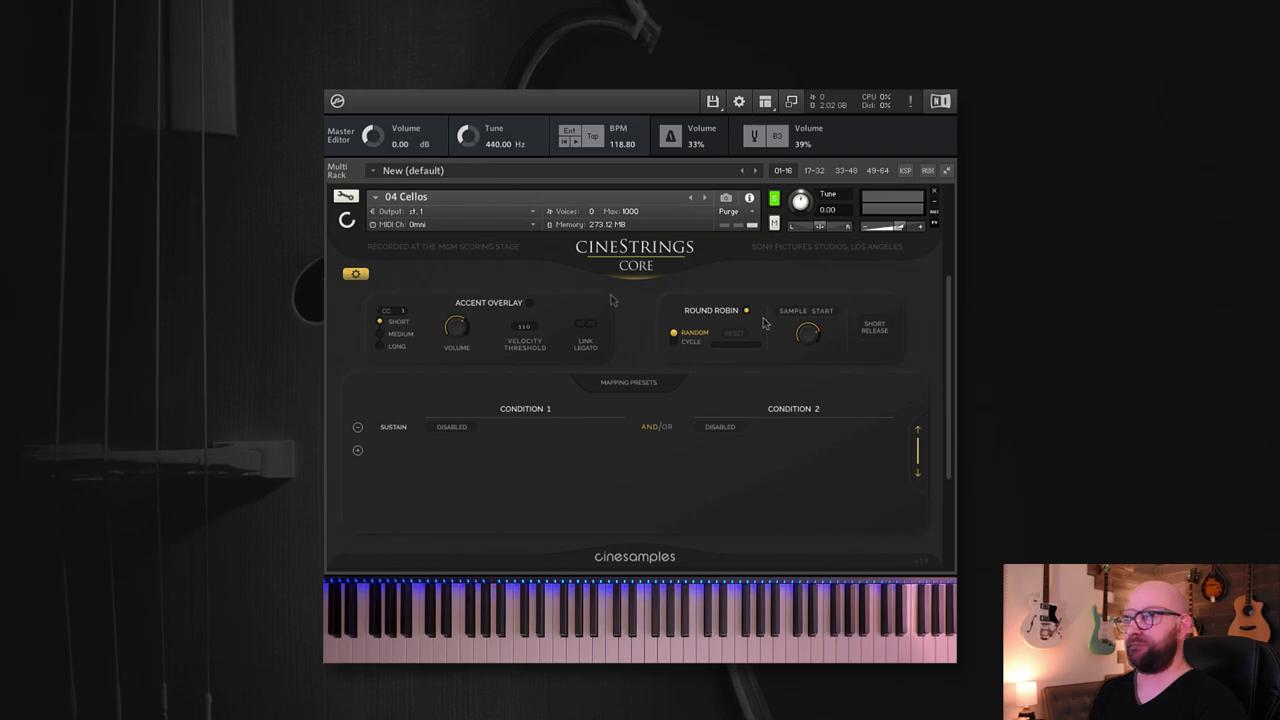
Step: Try the Accent Overlay with Short and Medium accents and a lowered velocity threshold, restore the threshold to 110 and switch the overlay off
left_click(529, 303)
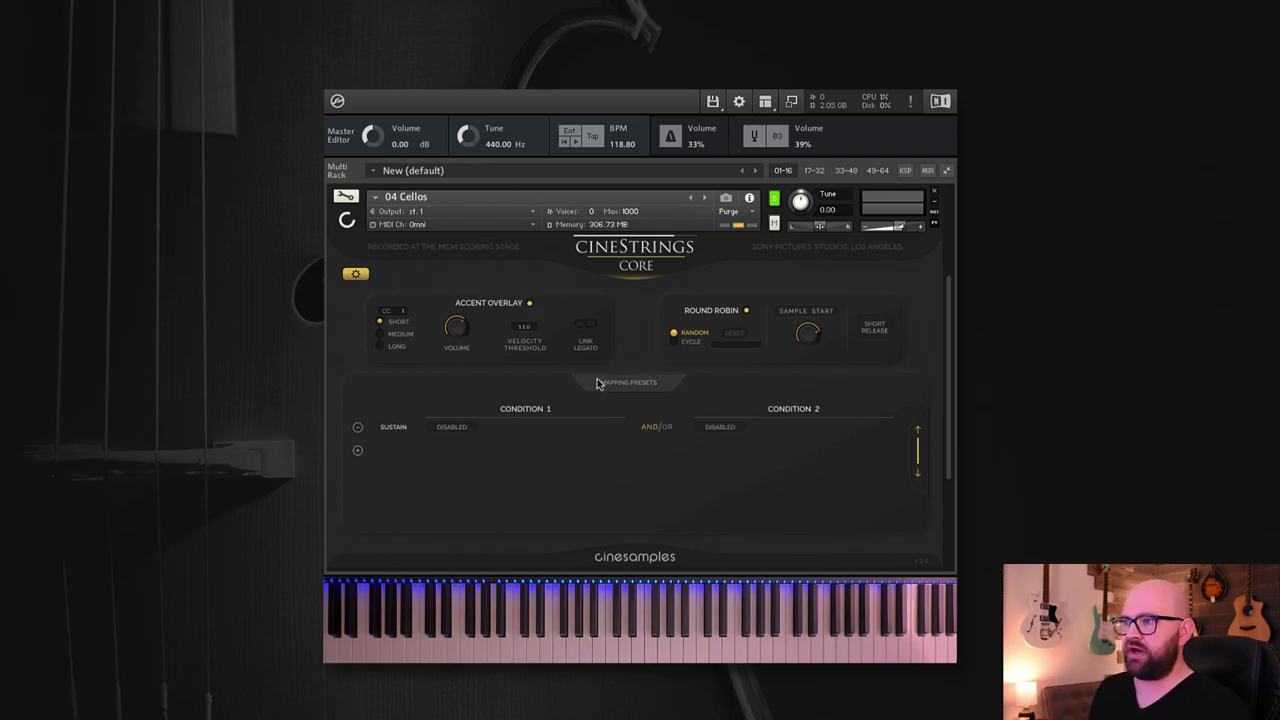
left_click(391, 337)
left_click(398, 322)
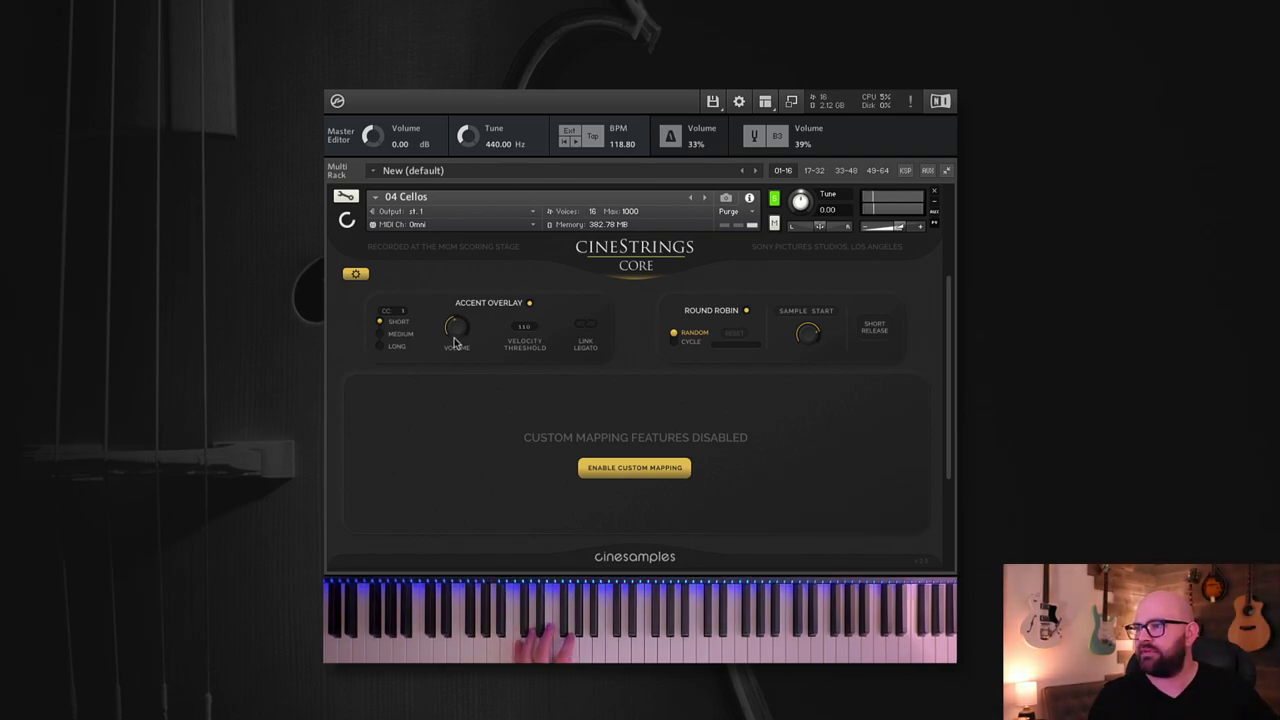
left_click_drag(523, 333, 524, 353)
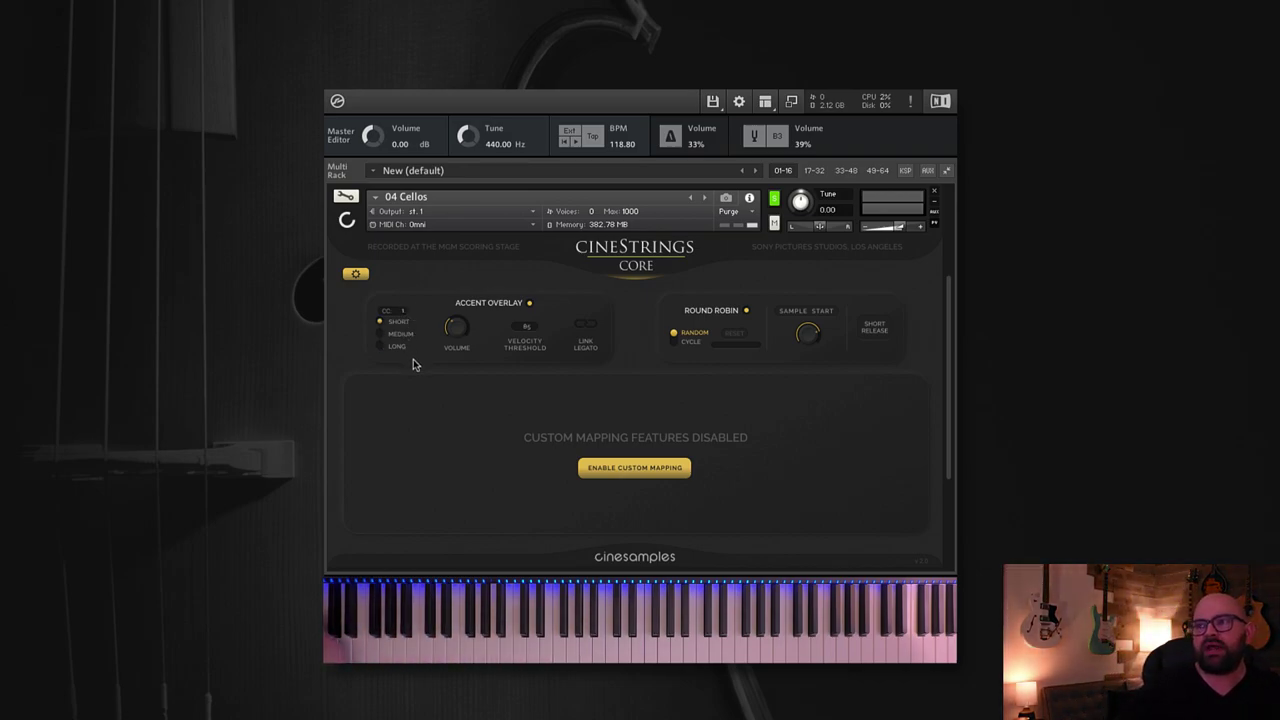
left_click(405, 333)
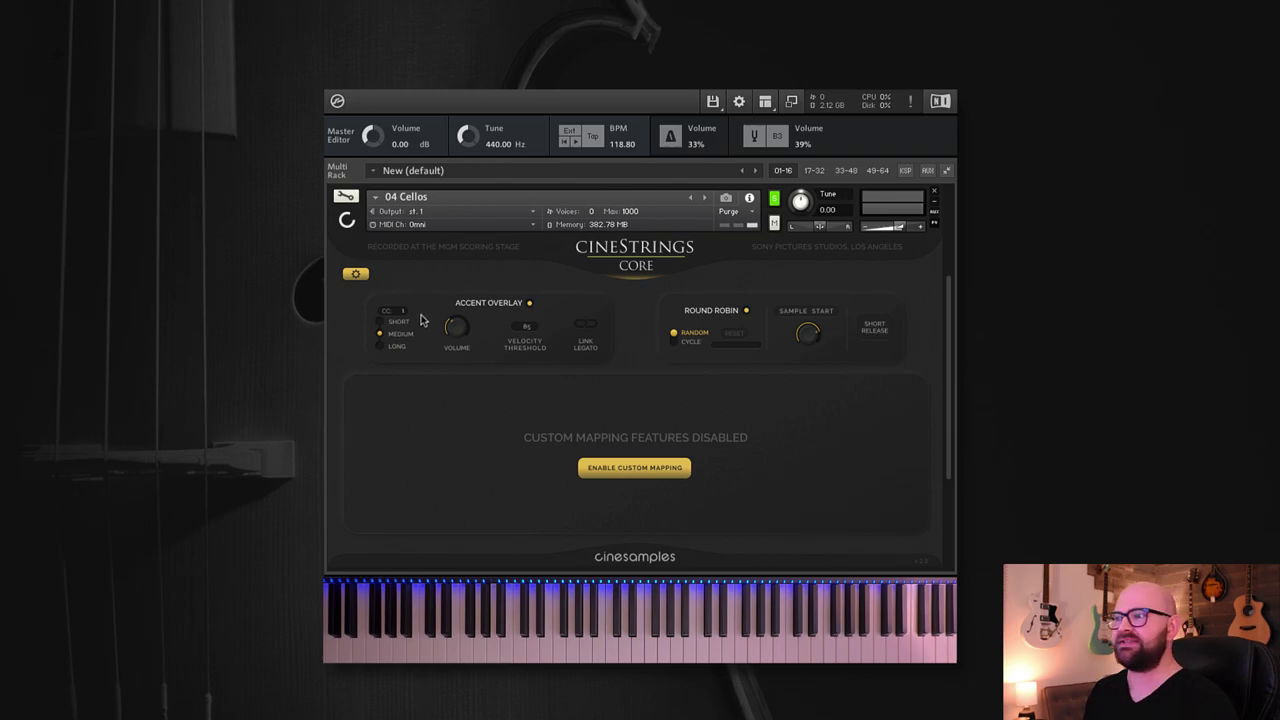
left_click_drag(530, 333, 546, 301)
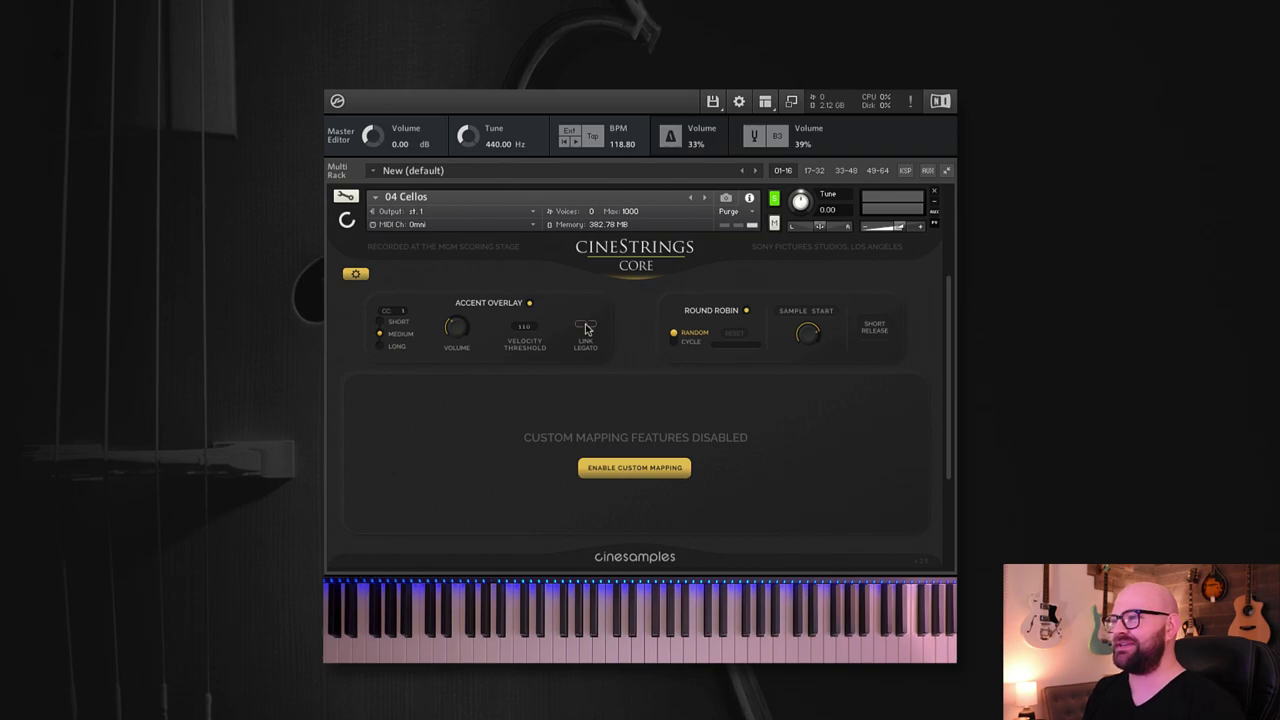
left_click(529, 302)
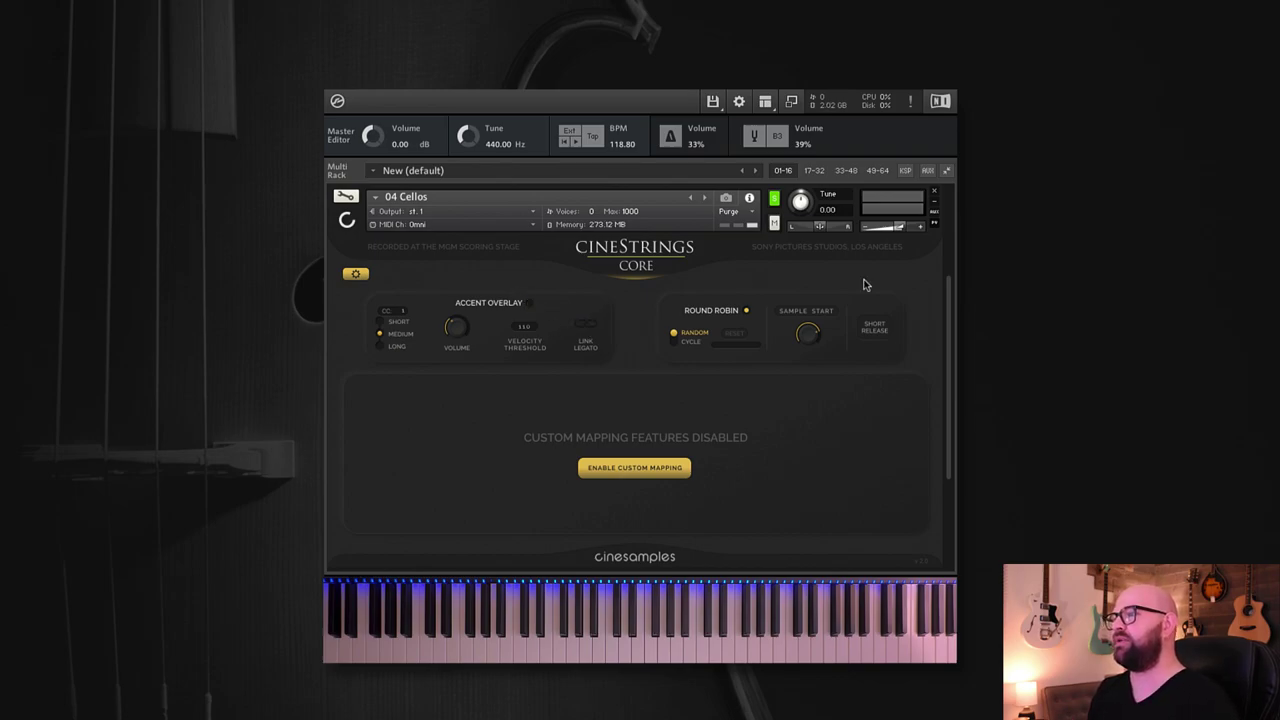
Step: Compare the Cellos' sustain sound with the Sample Start option switched on and off
left_click(824, 313)
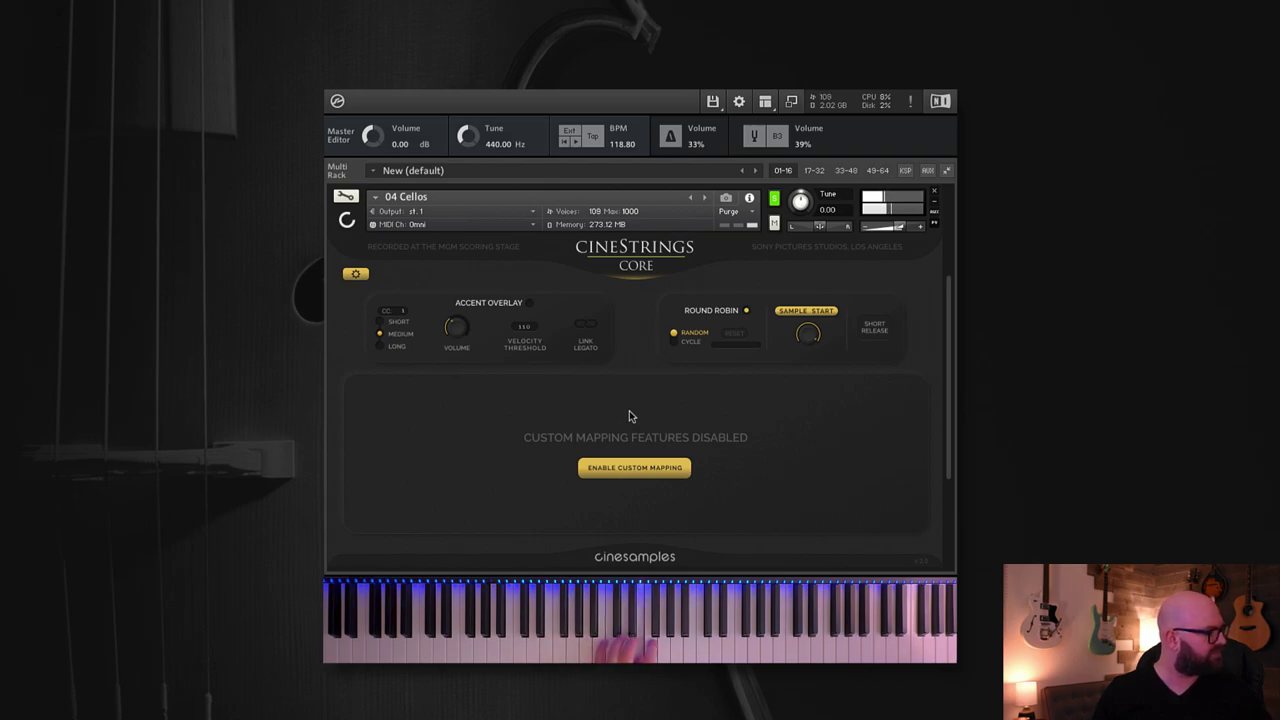
left_click(805, 310)
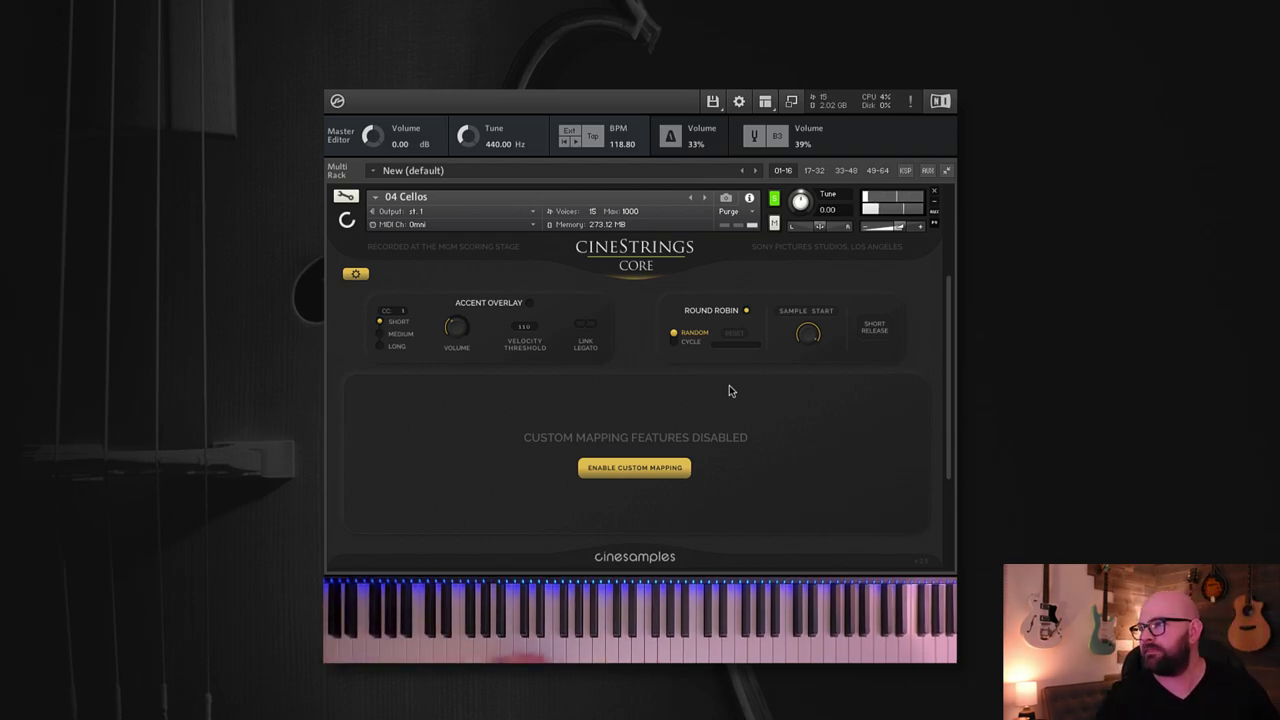
left_click(799, 314)
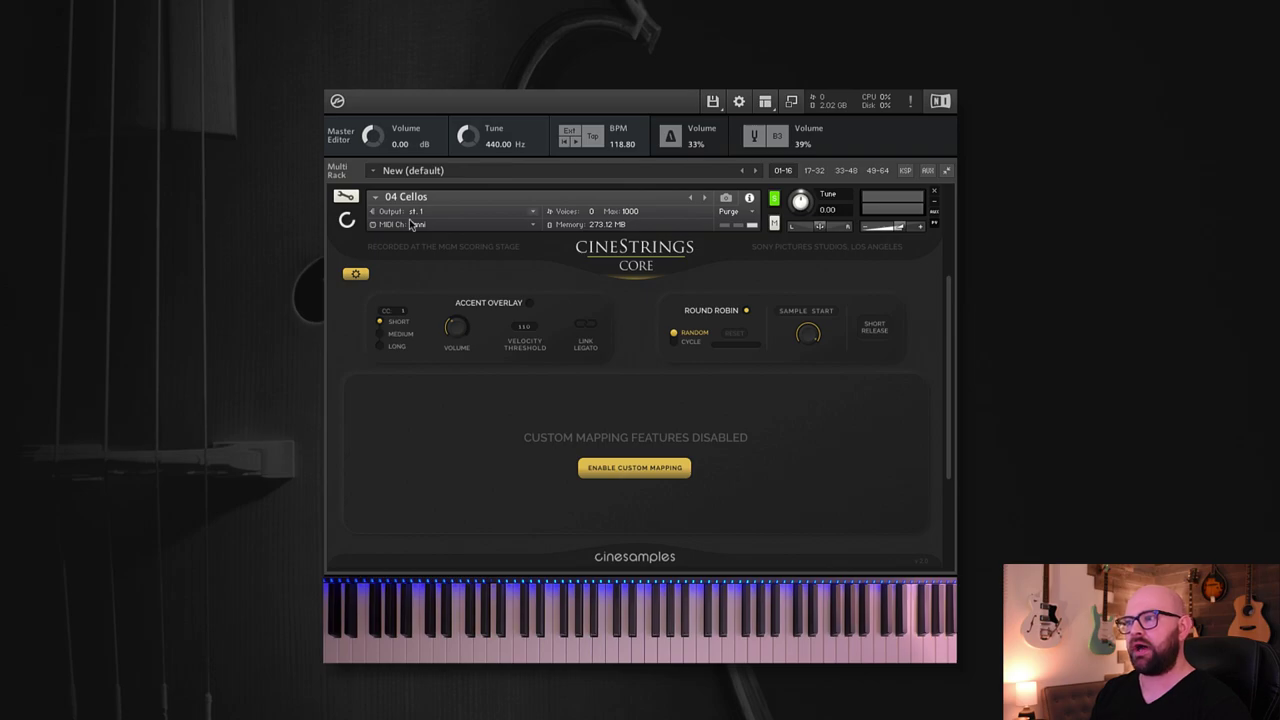
Step: Select the Cellos' marcato articulation and compare it with Short Release switched on and off in the settings, leaving it off
left_click(355, 273)
left_click(416, 480)
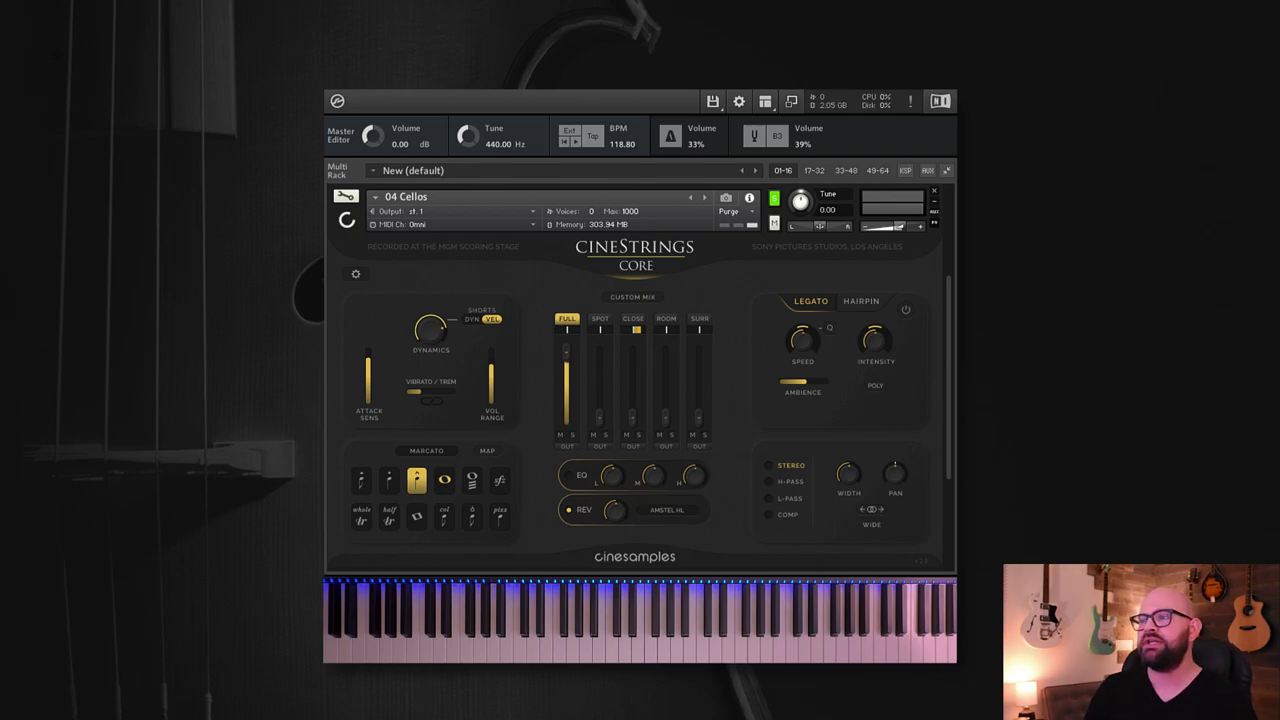
left_click(355, 273)
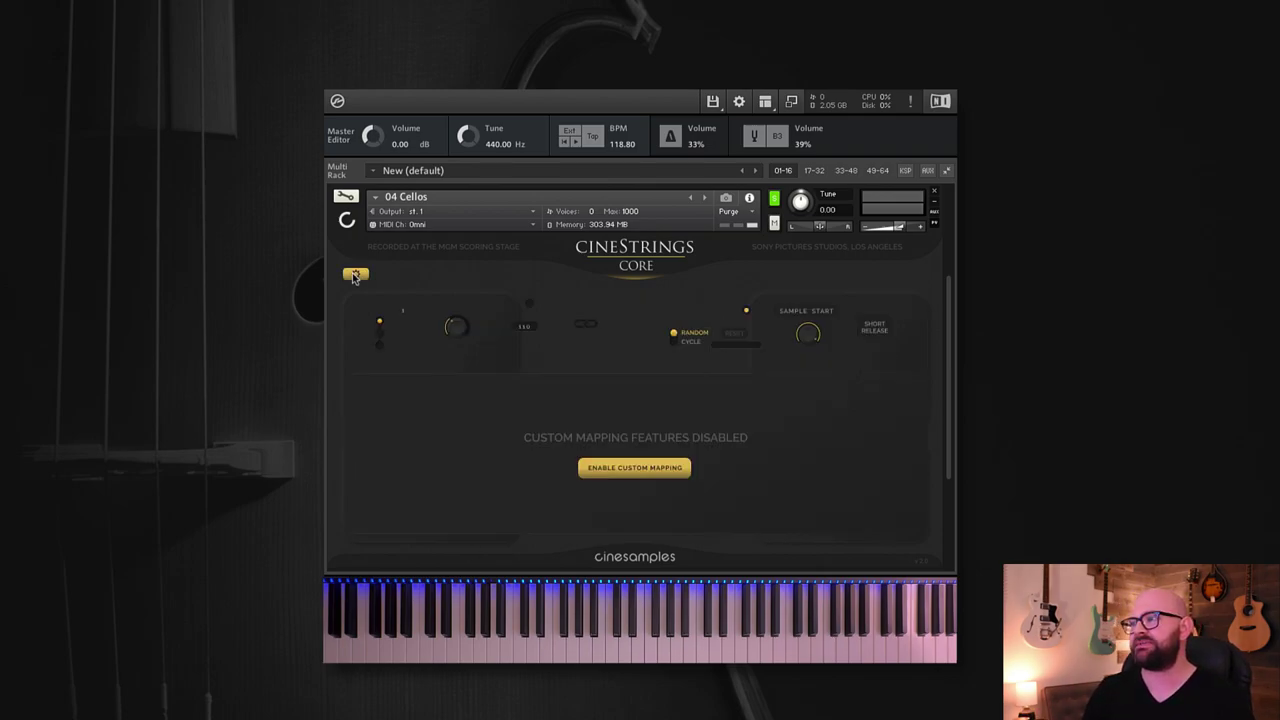
left_click(878, 332)
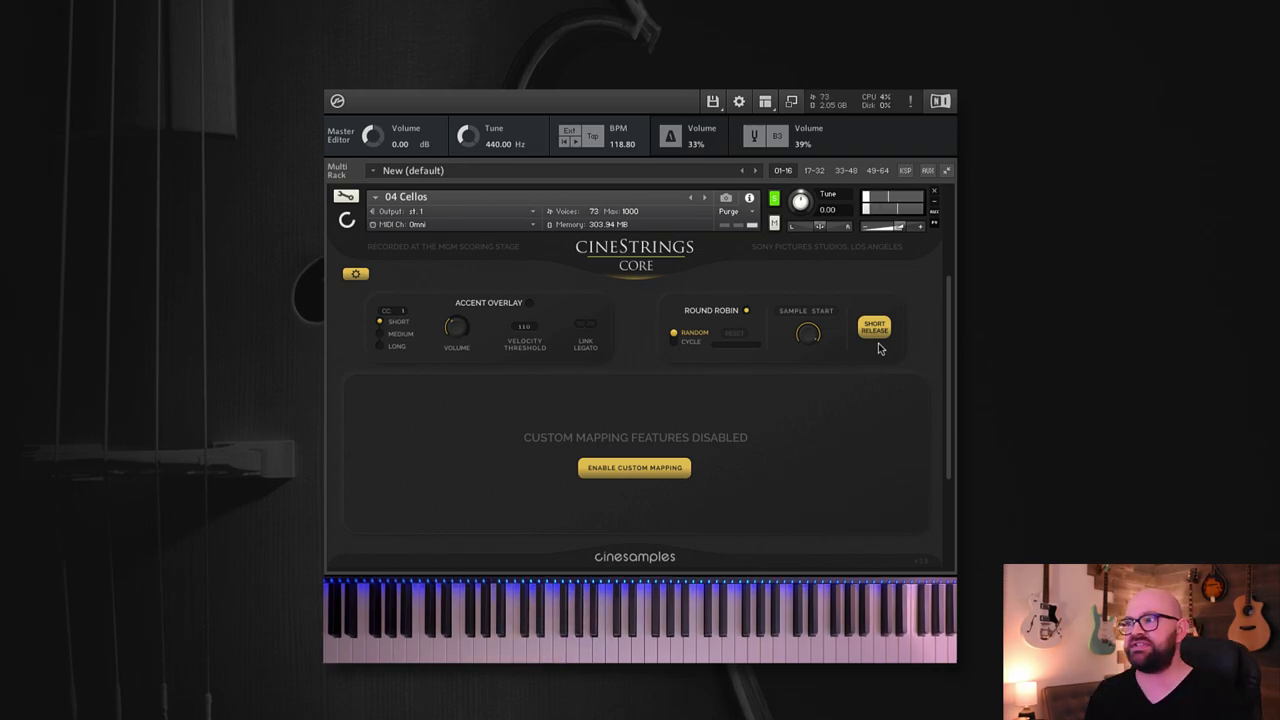
left_click(880, 338)
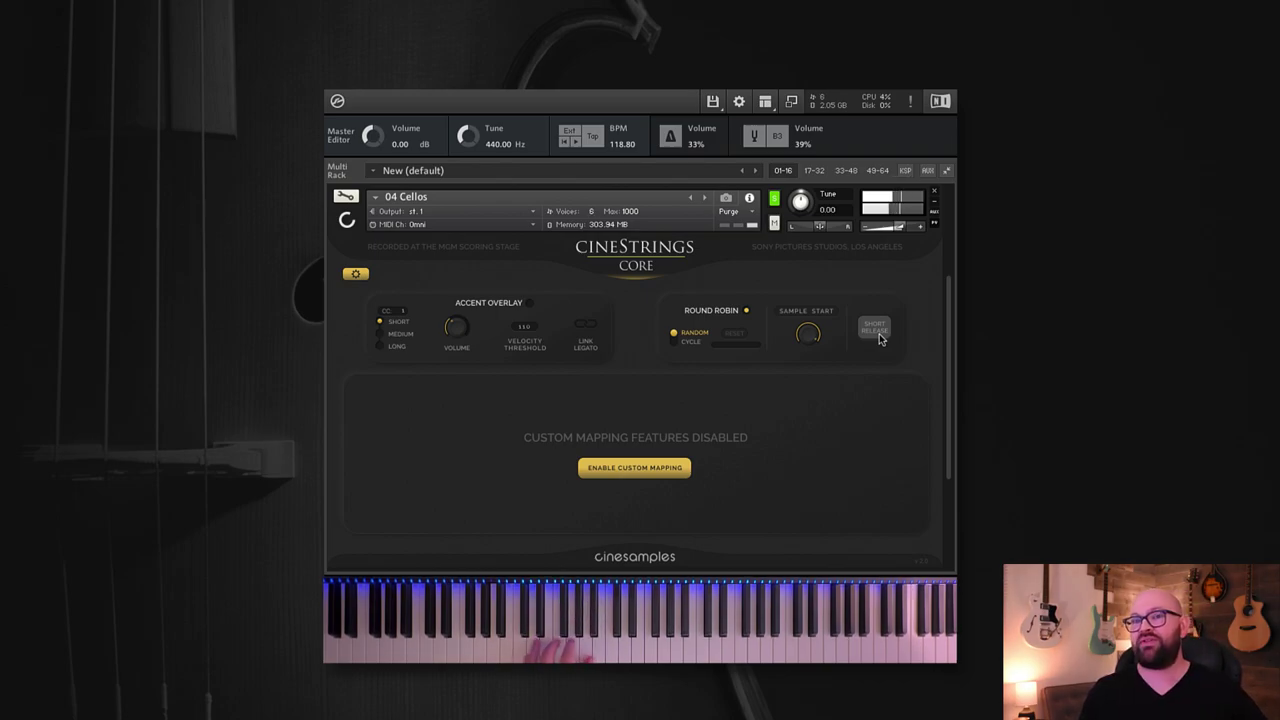
left_click(880, 338)
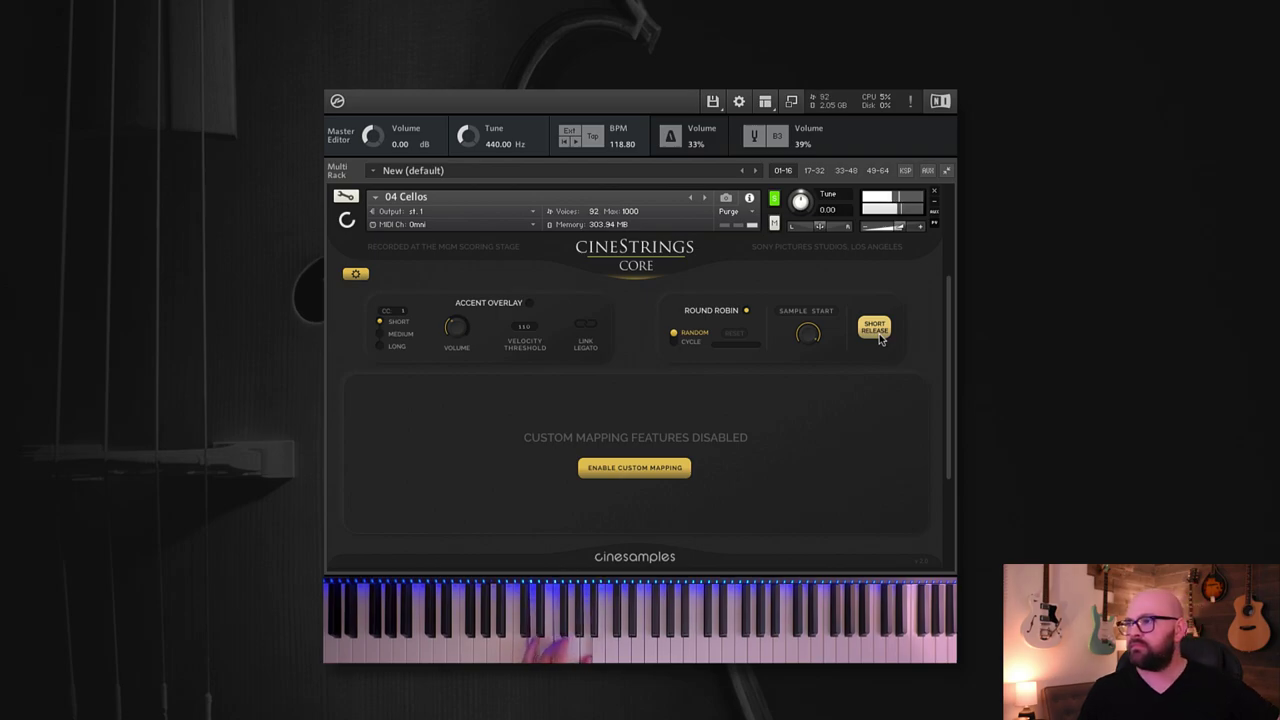
left_click(876, 330)
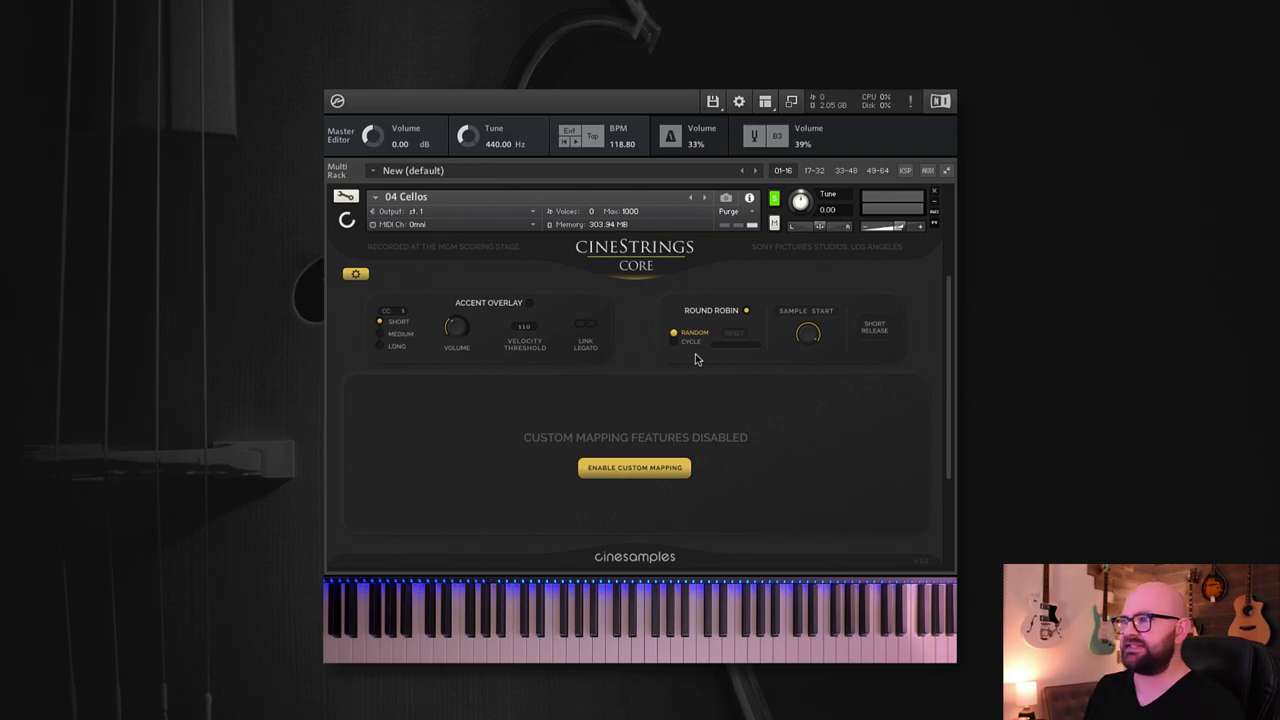
Step: Show the Cycle round robin mode with its reset option, and switch the round robin back to Random
left_click(678, 341)
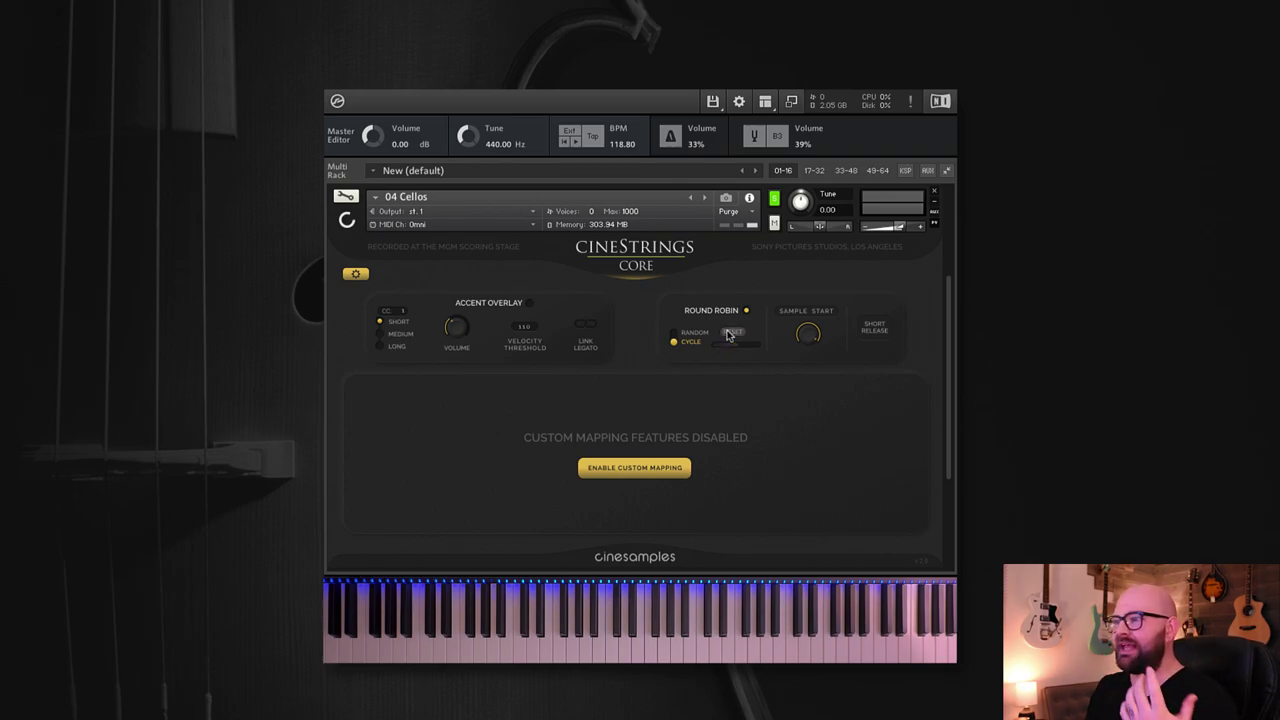
left_click(688, 336)
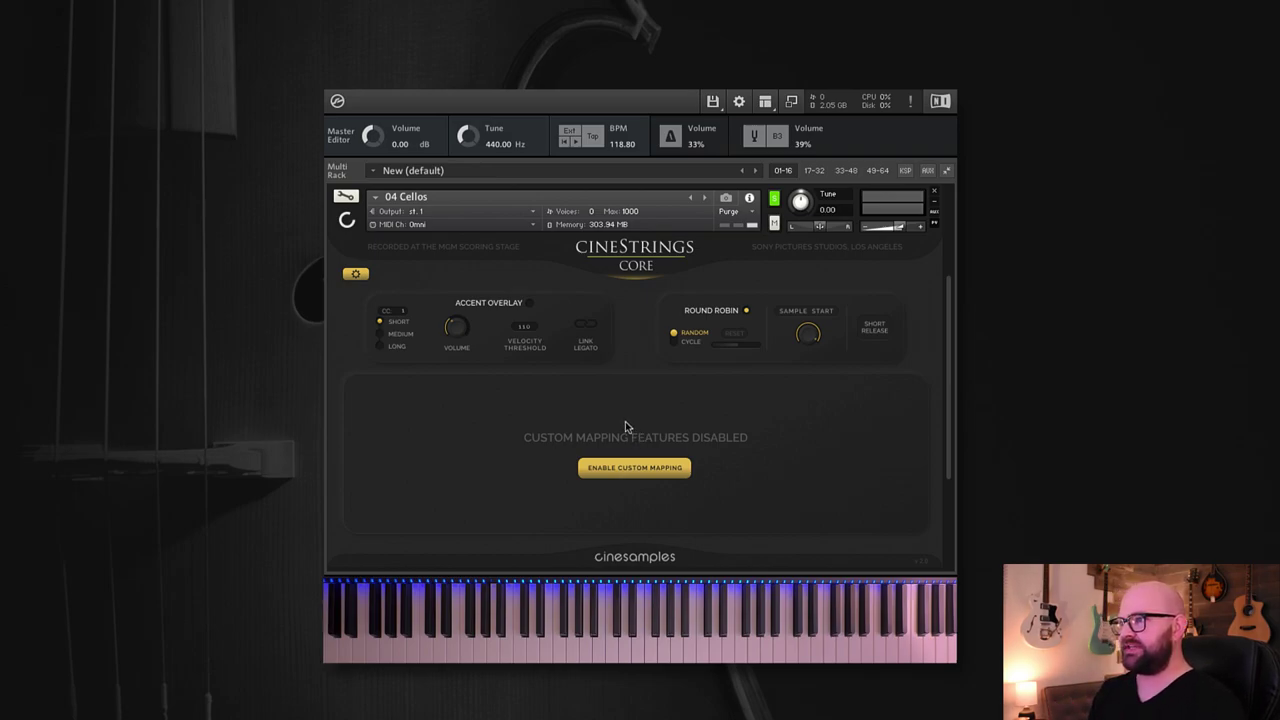
Step: Enable custom mapping for the Cellos and add the Sforzando articulation to the mapping list
left_click(648, 469)
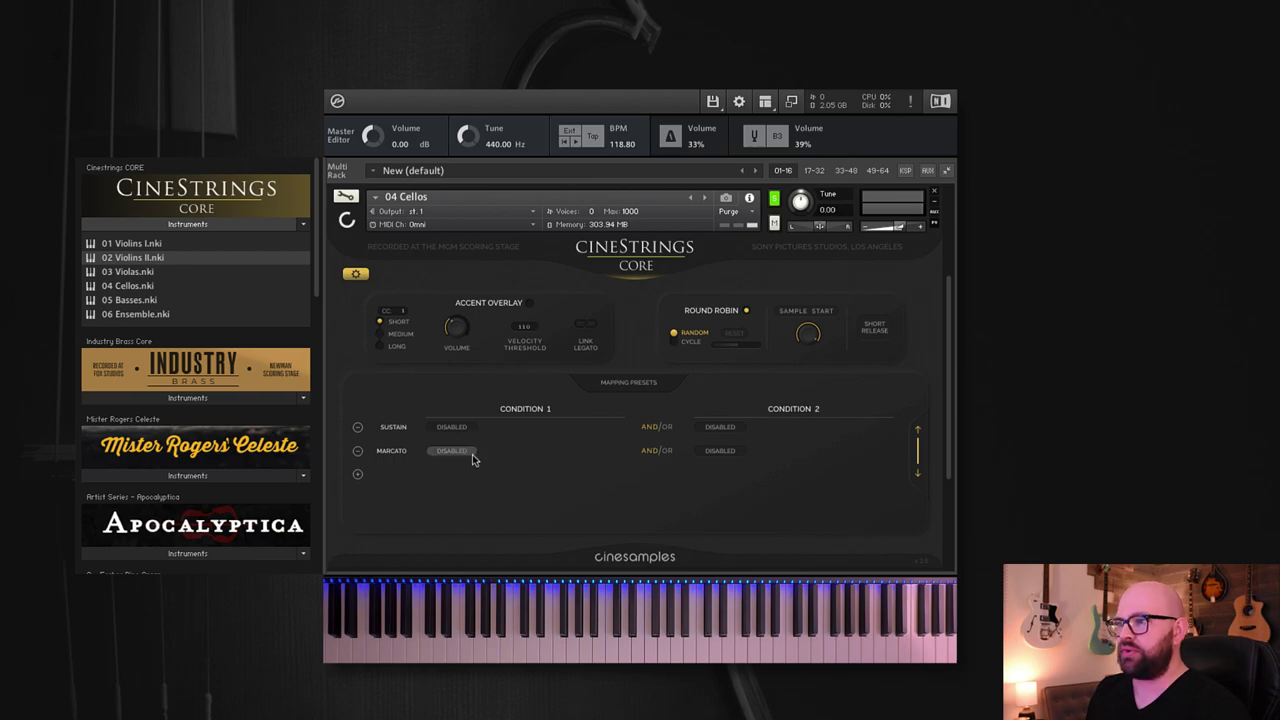
left_click(357, 474)
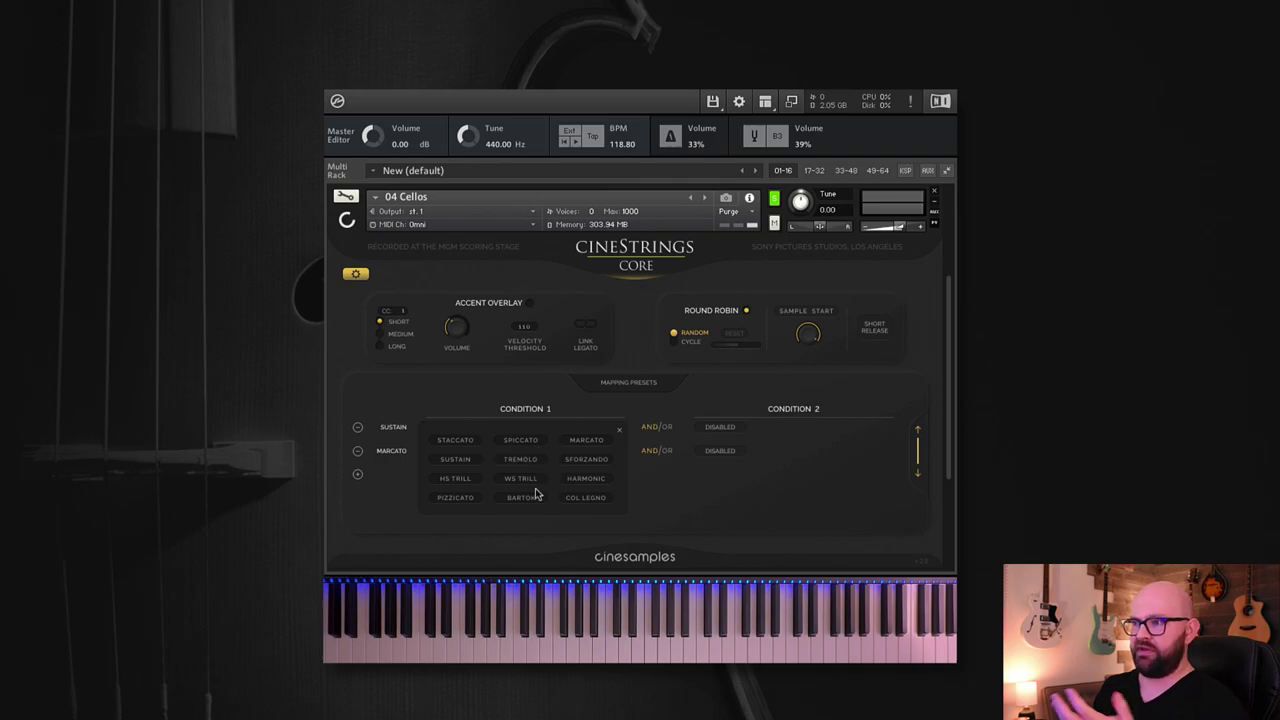
left_click(577, 458)
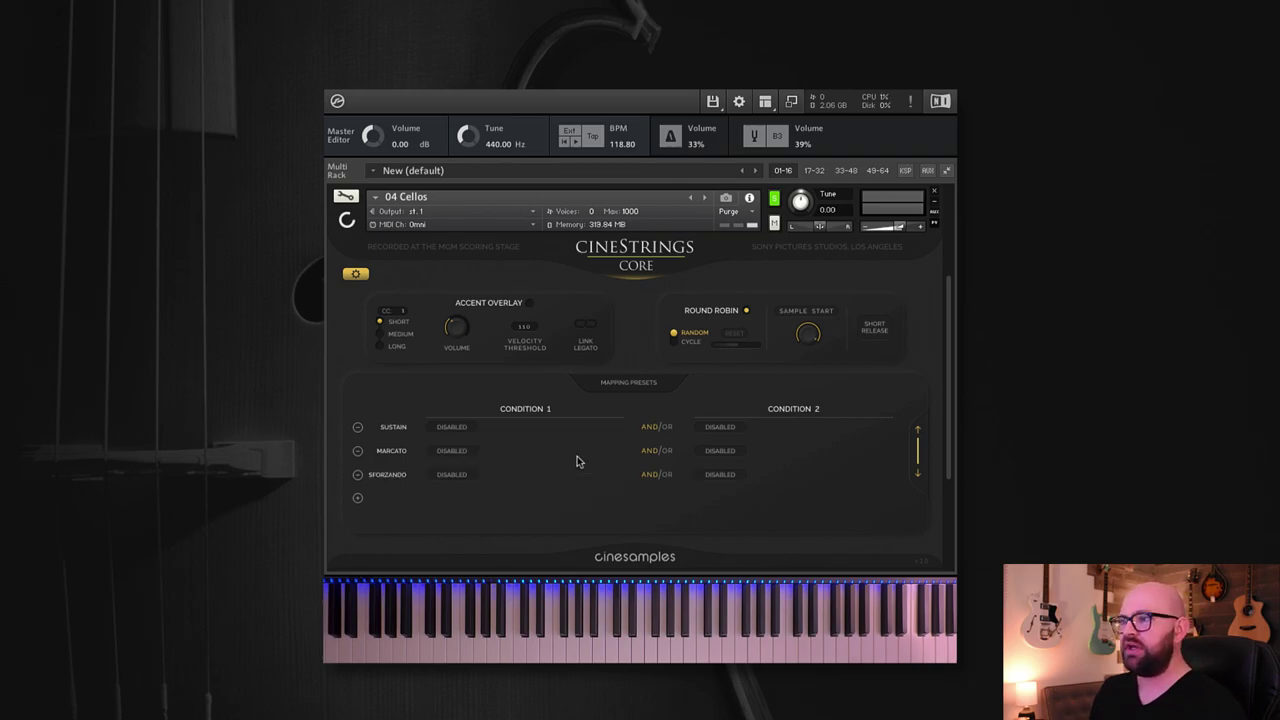
Step: Set the first condition to Velocity for Sforzando, Keyswitch for Marcato and CC for Sustain
left_click(453, 475)
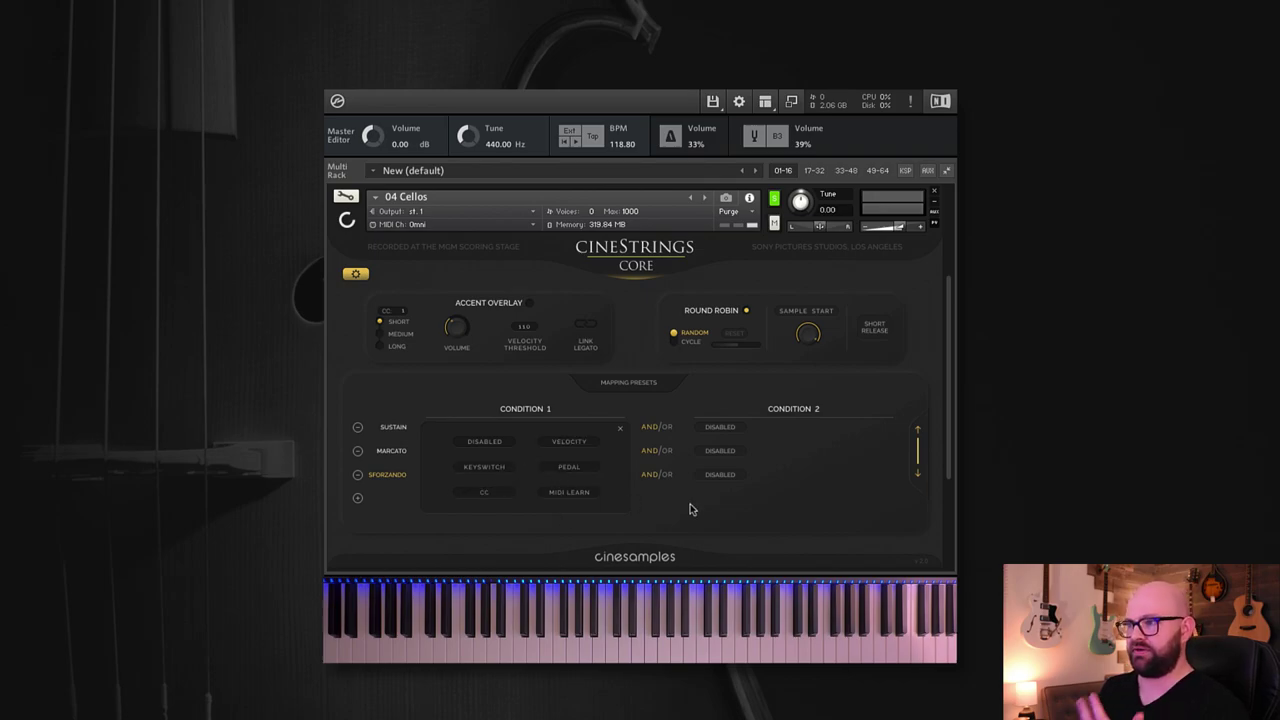
left_click(566, 442)
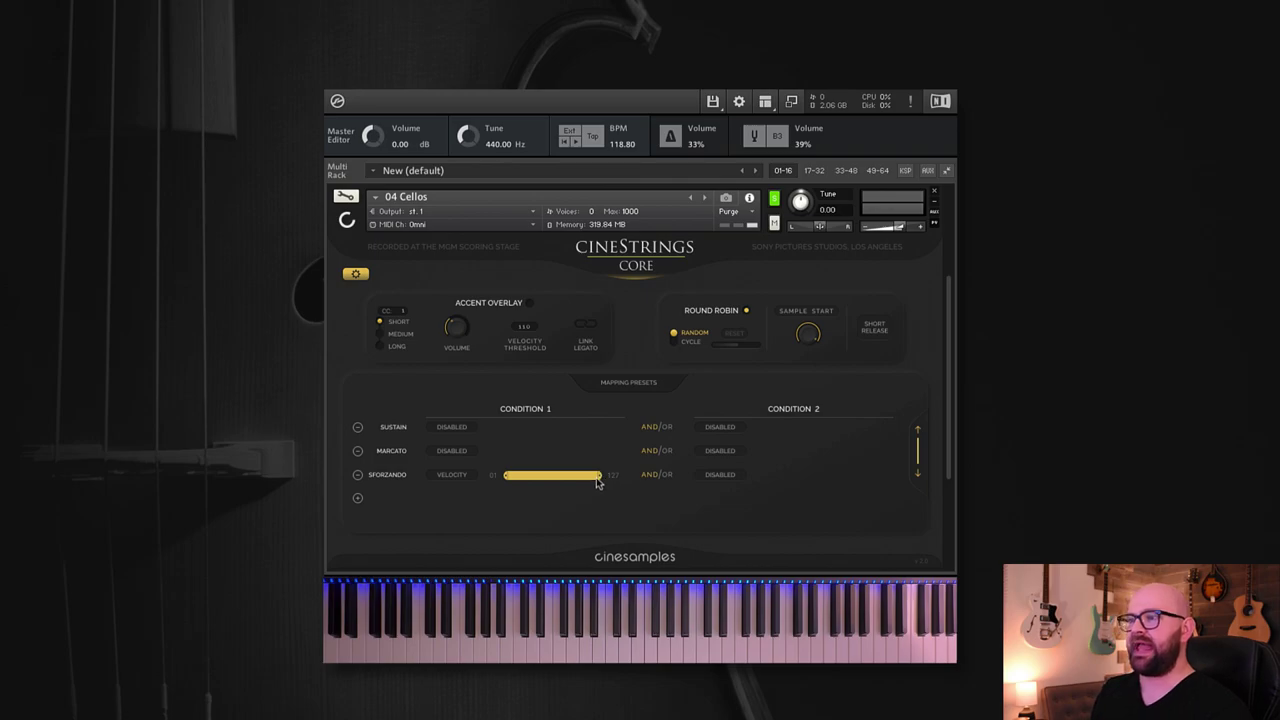
left_click(450, 451)
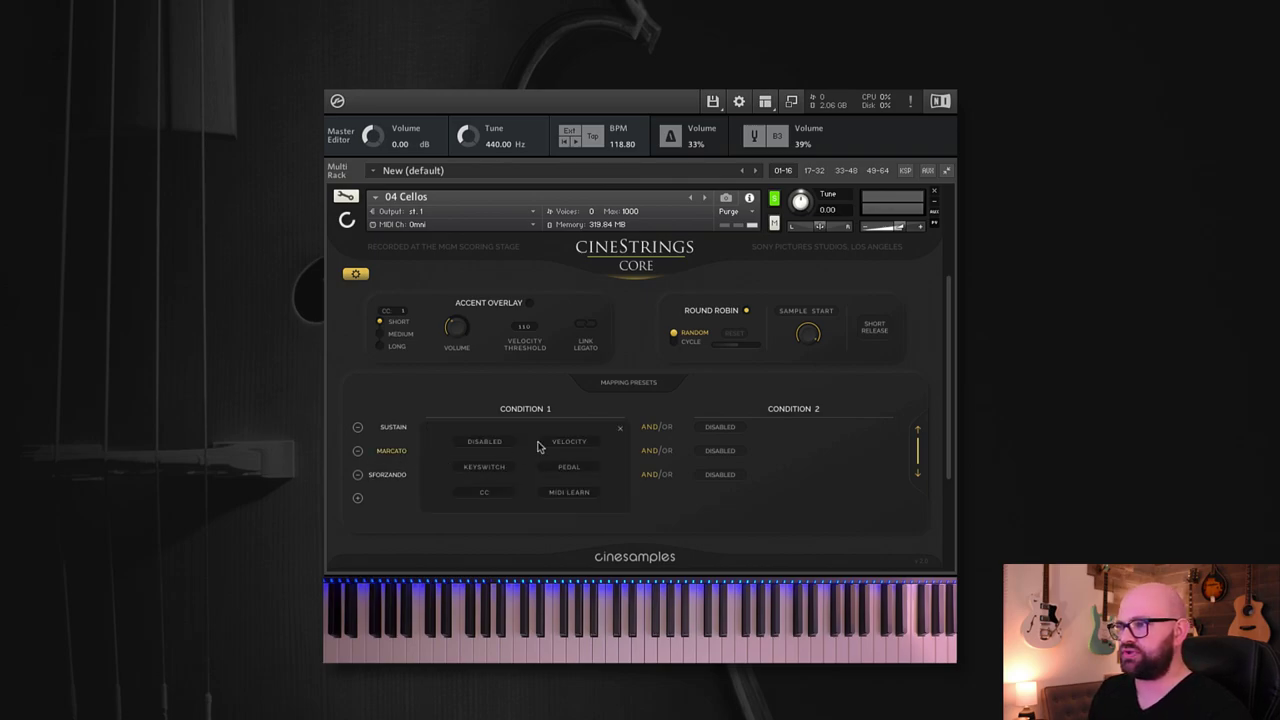
left_click(484, 466)
left_click(447, 428)
left_click(483, 492)
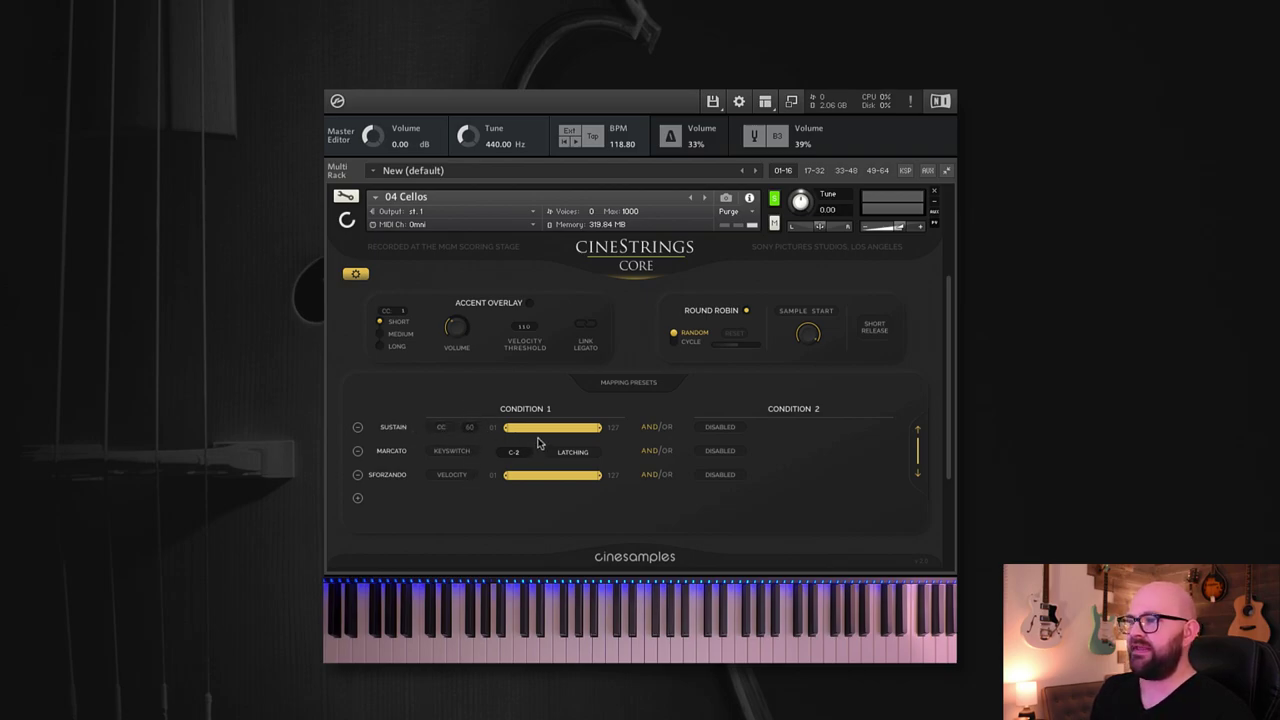
Step: Try adjusting Sustain's CC range, and set Marcato's keyswitch note to D0 with latching on
left_click_drag(600, 427, 569, 428)
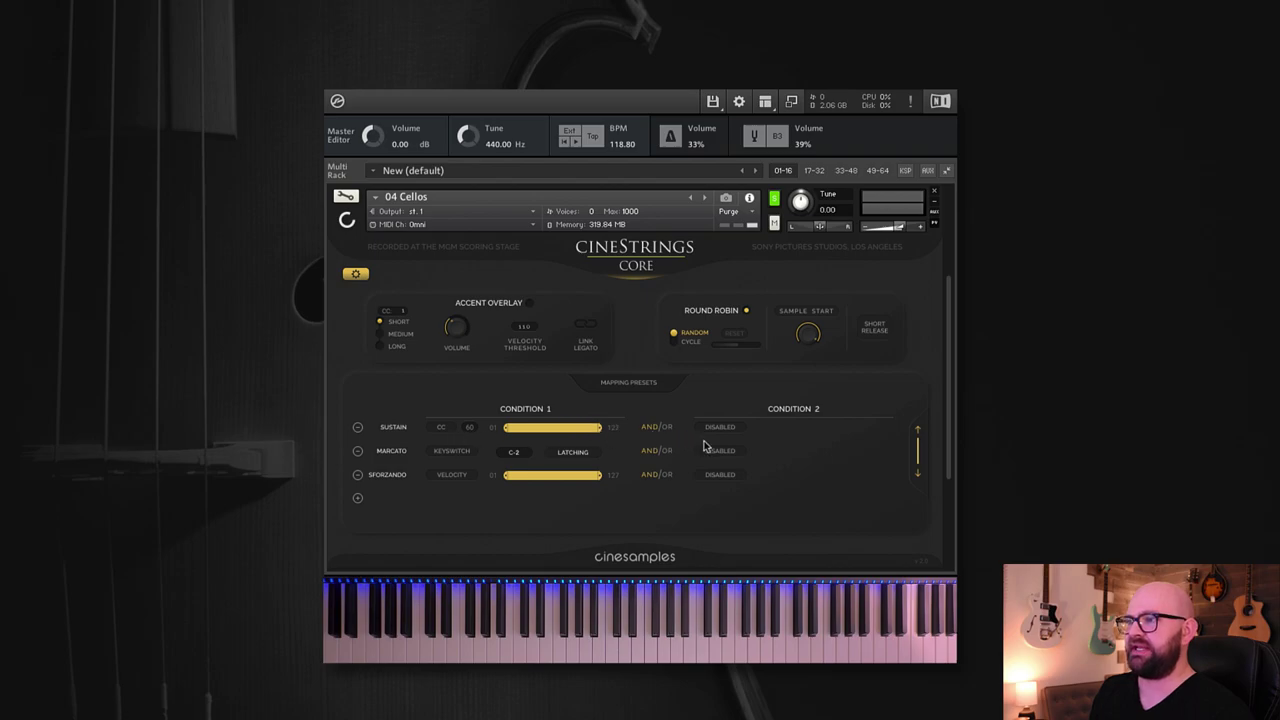
left_click(514, 453)
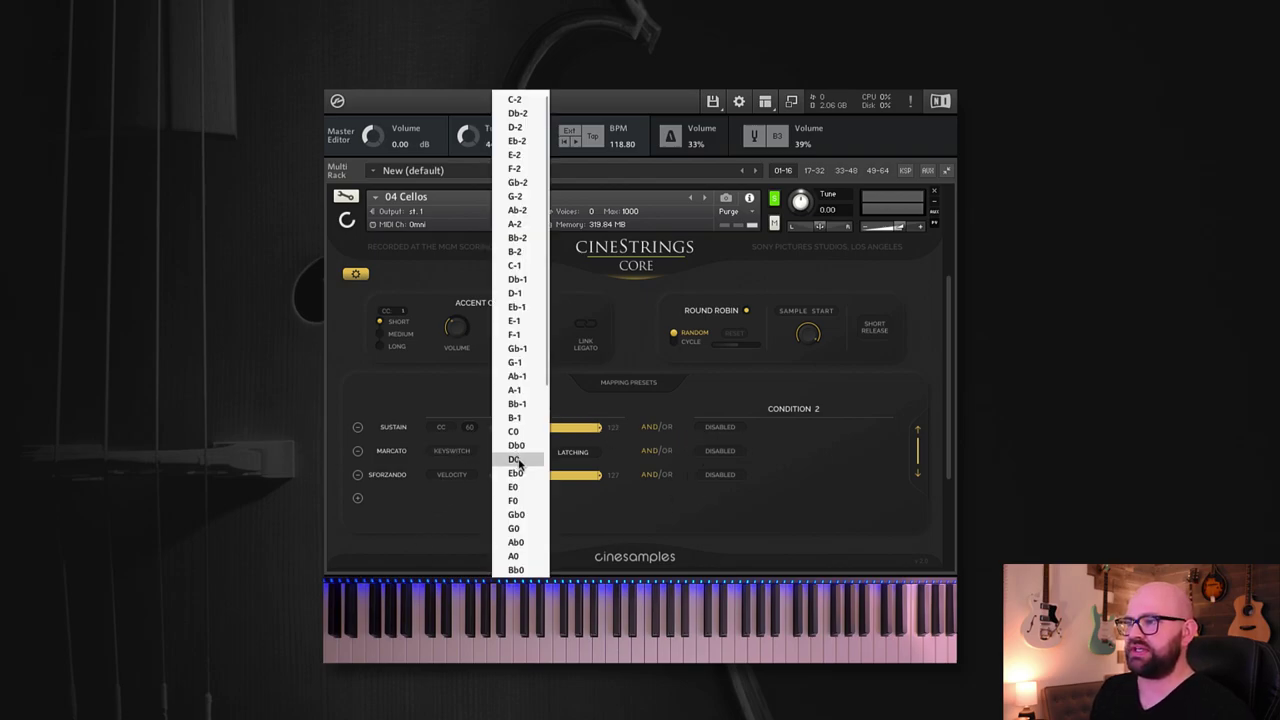
left_click(514, 459)
left_click(576, 455)
left_click(580, 458)
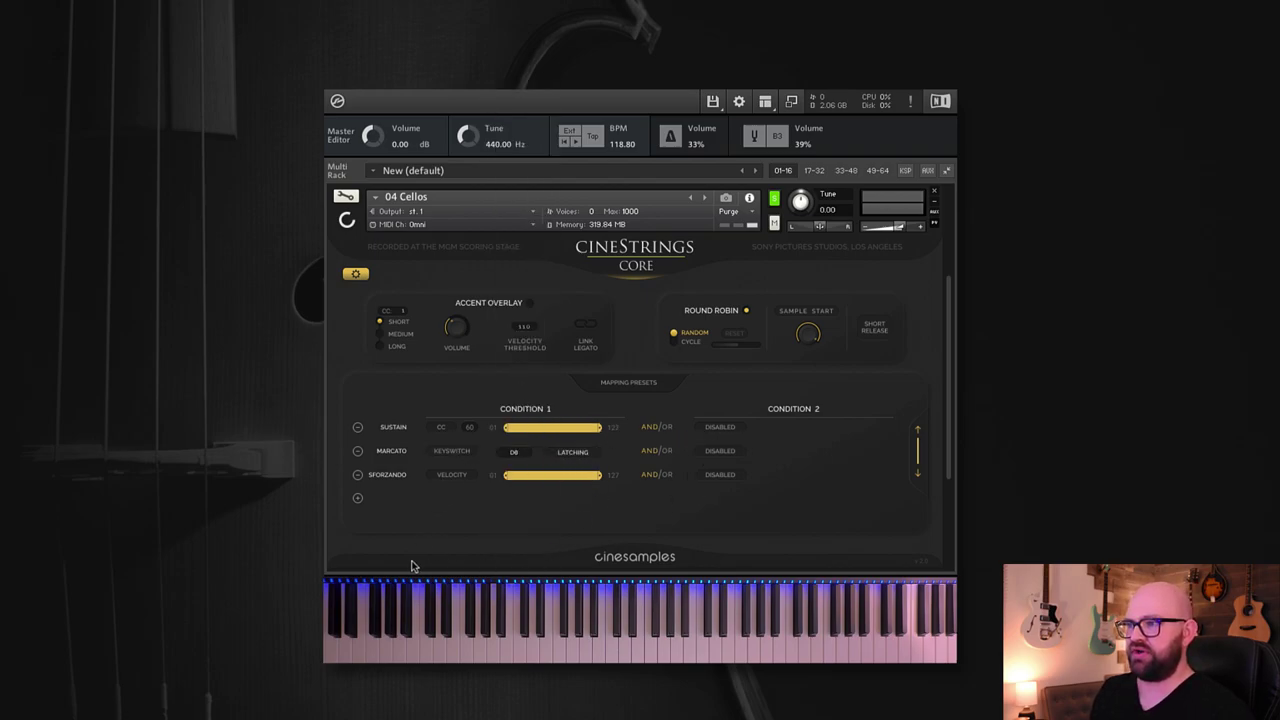
Step: Try Sforzando's velocity range and a Pedal second condition in its on and up states, and set that second condition back to Disabled
left_click_drag(595, 480, 719, 497)
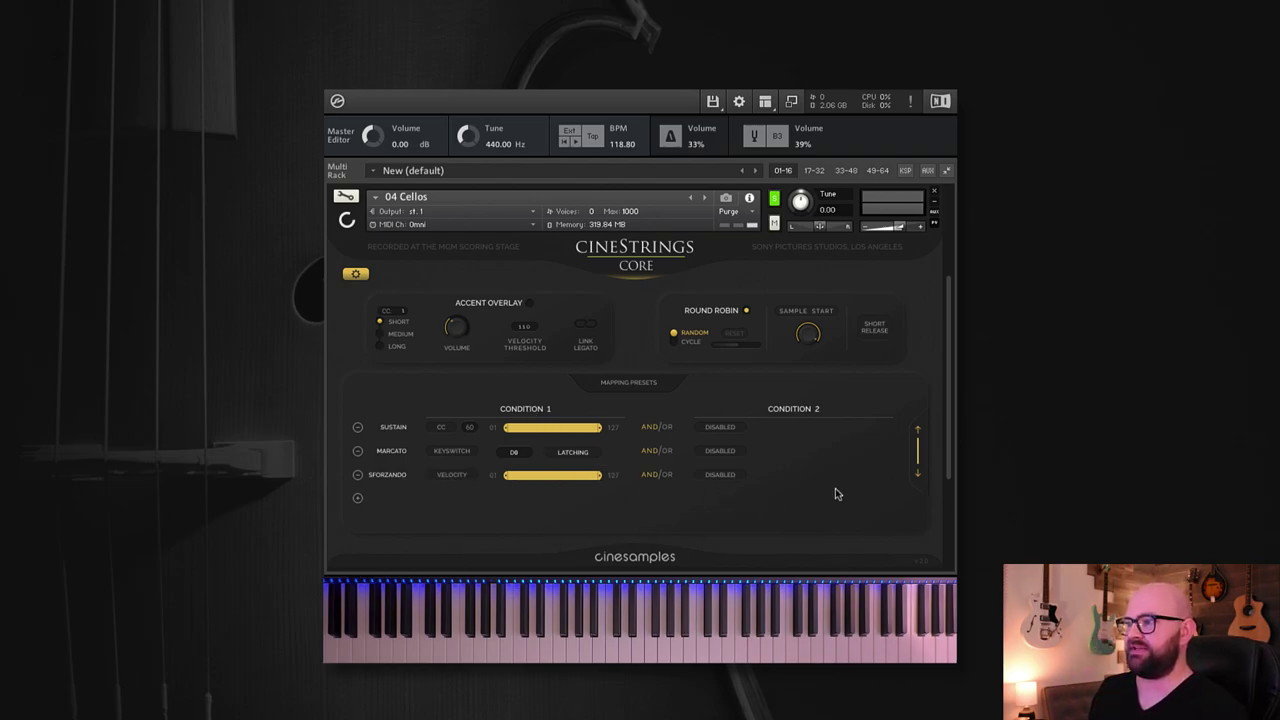
left_click(718, 475)
left_click(826, 467)
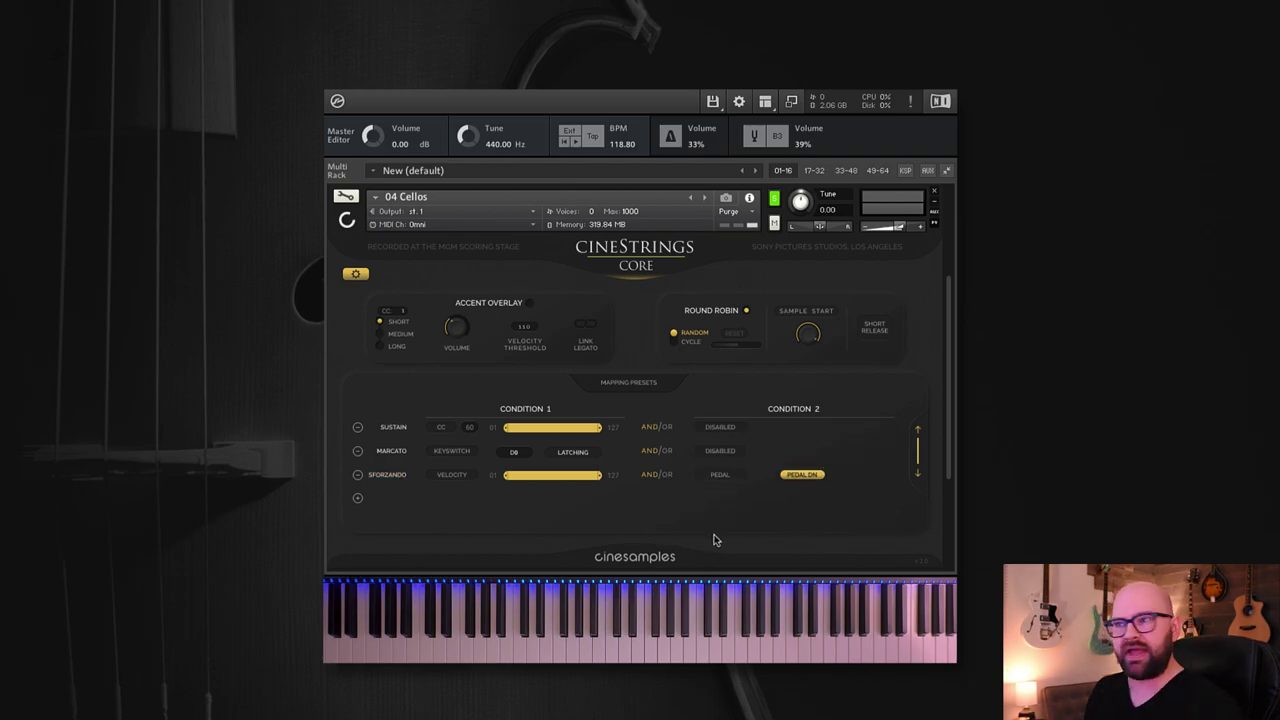
left_click(802, 475)
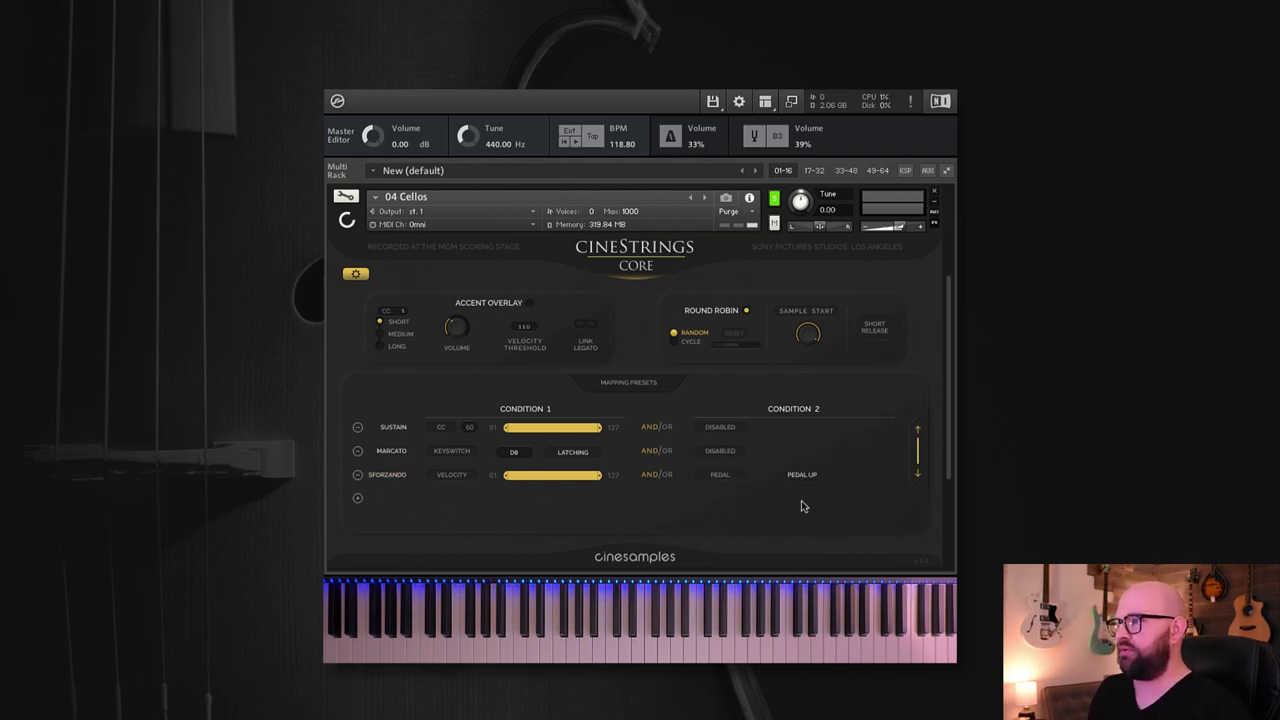
left_click(720, 475)
left_click(741, 455)
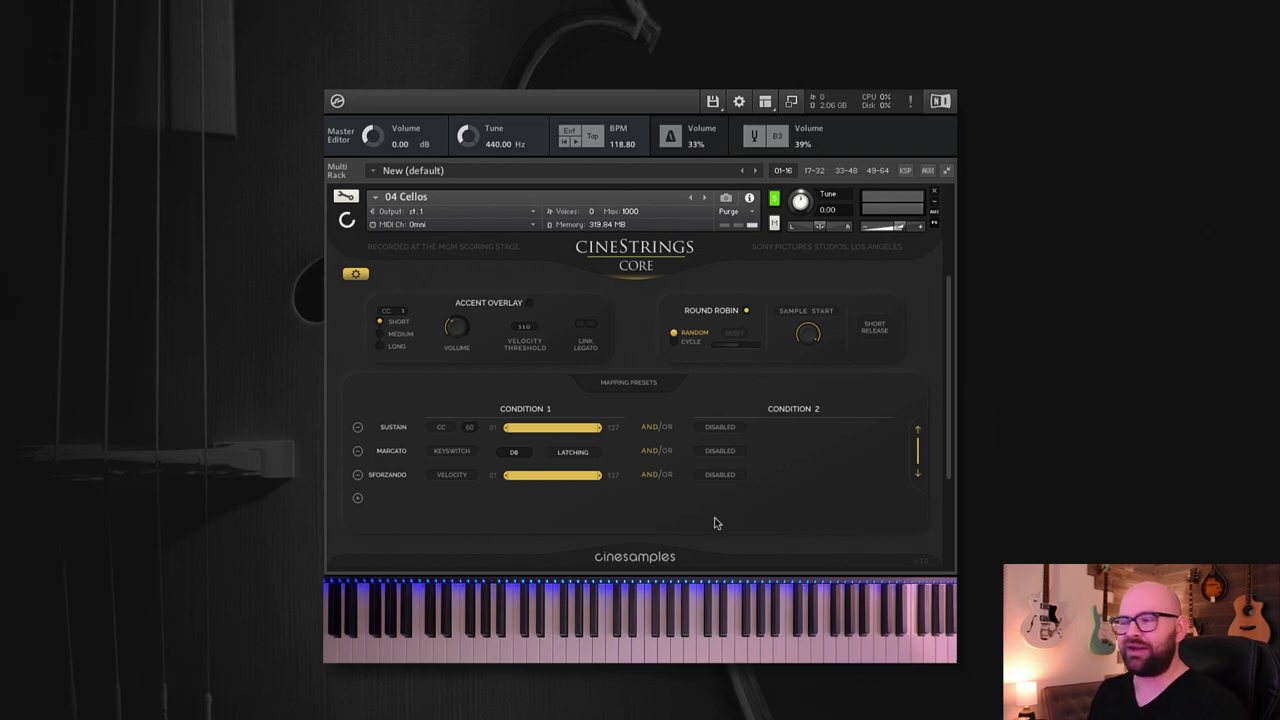
Step: Examine the descriptions of the available mapping presets, covering the arco, short, pizzicato and full articulation maps
left_click(635, 386)
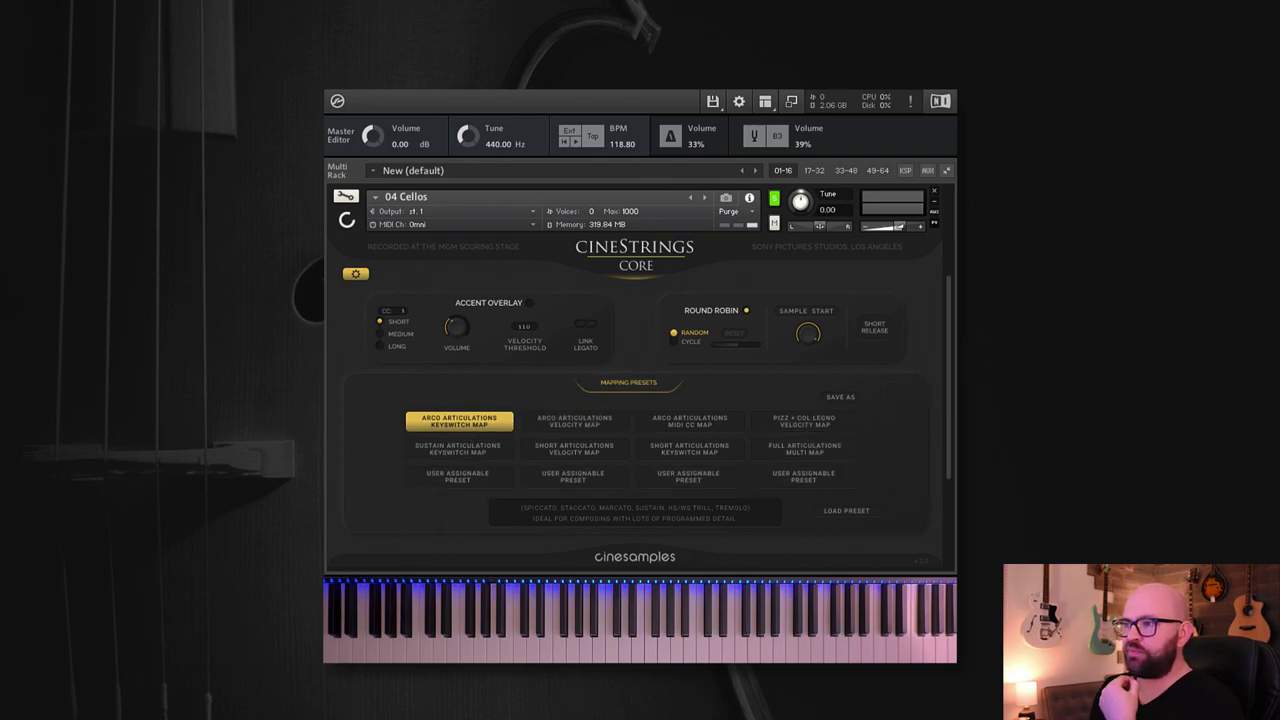
left_click(604, 452)
left_click(696, 448)
left_click(804, 449)
left_click(804, 421)
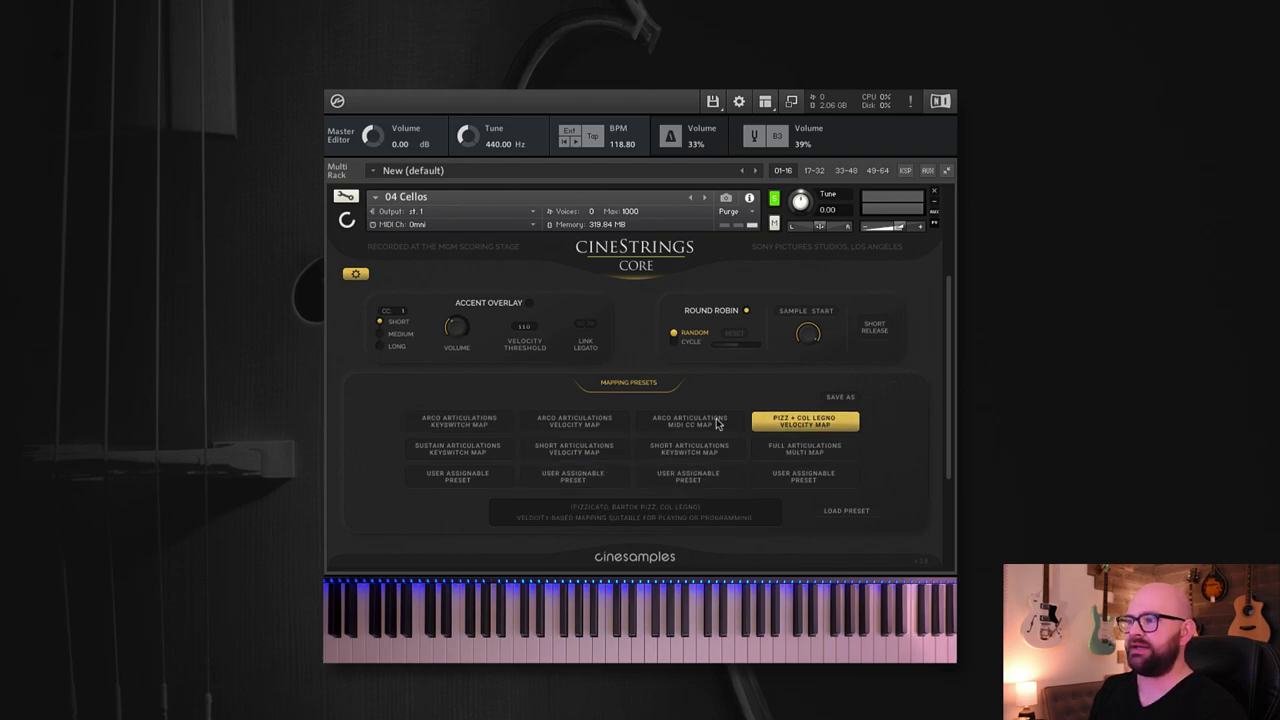
left_click(672, 450)
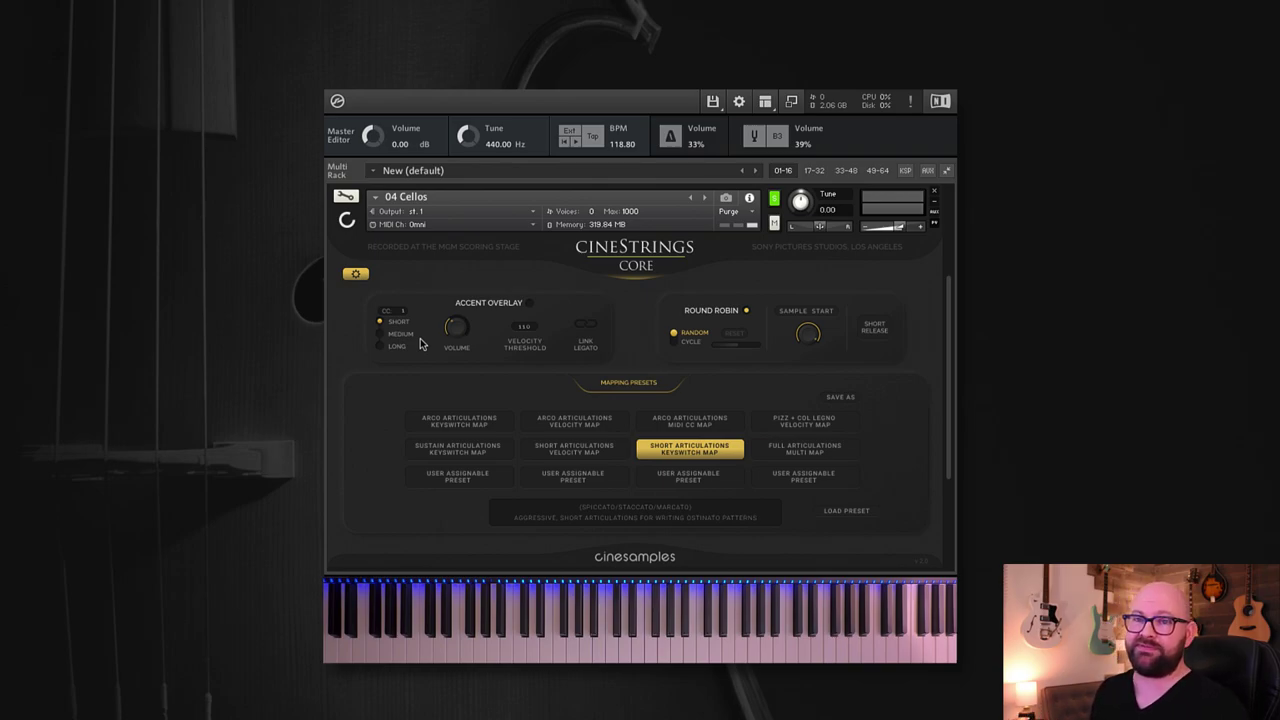
left_click(511, 452)
left_click(573, 449)
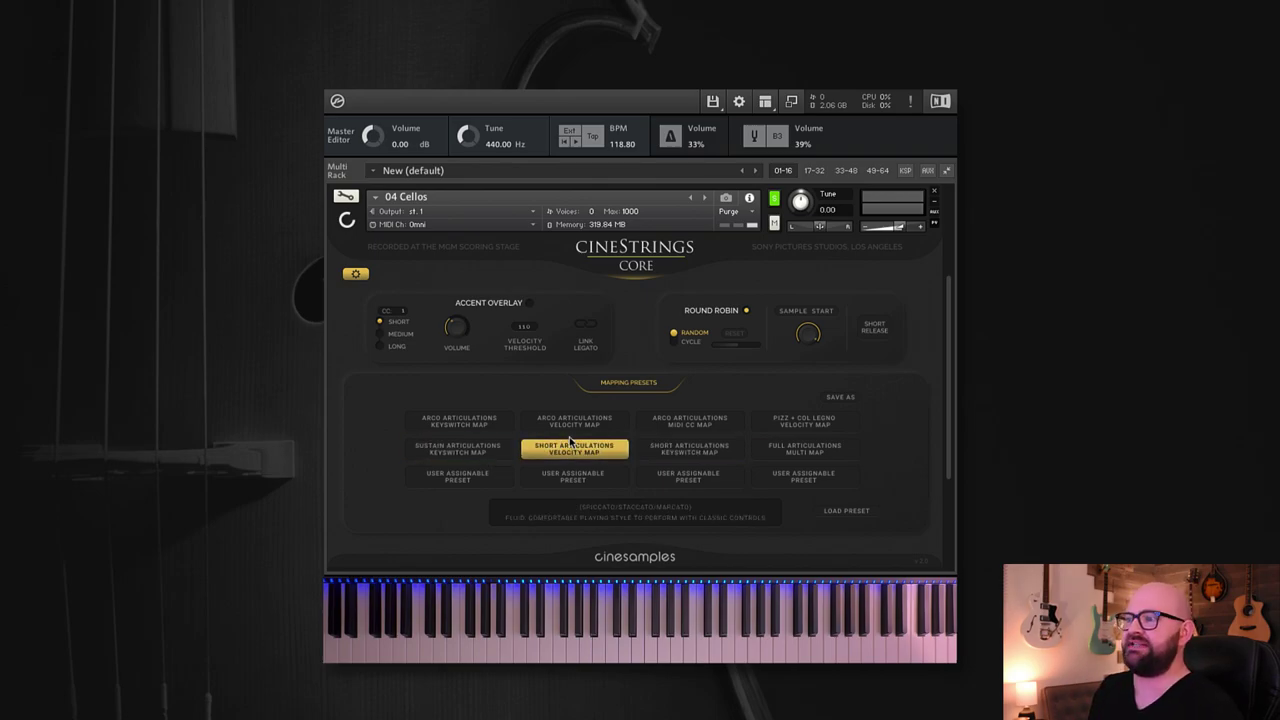
left_click(574, 421)
left_click(475, 423)
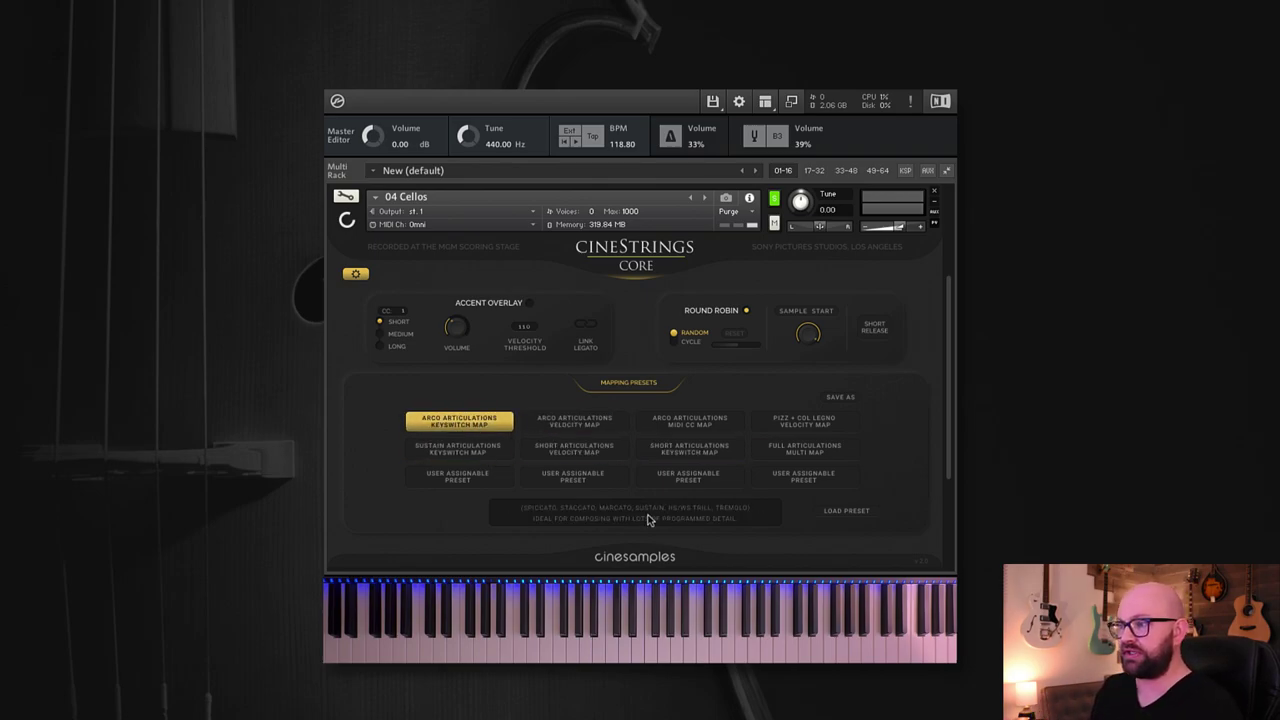
left_click(697, 421)
left_click(804, 421)
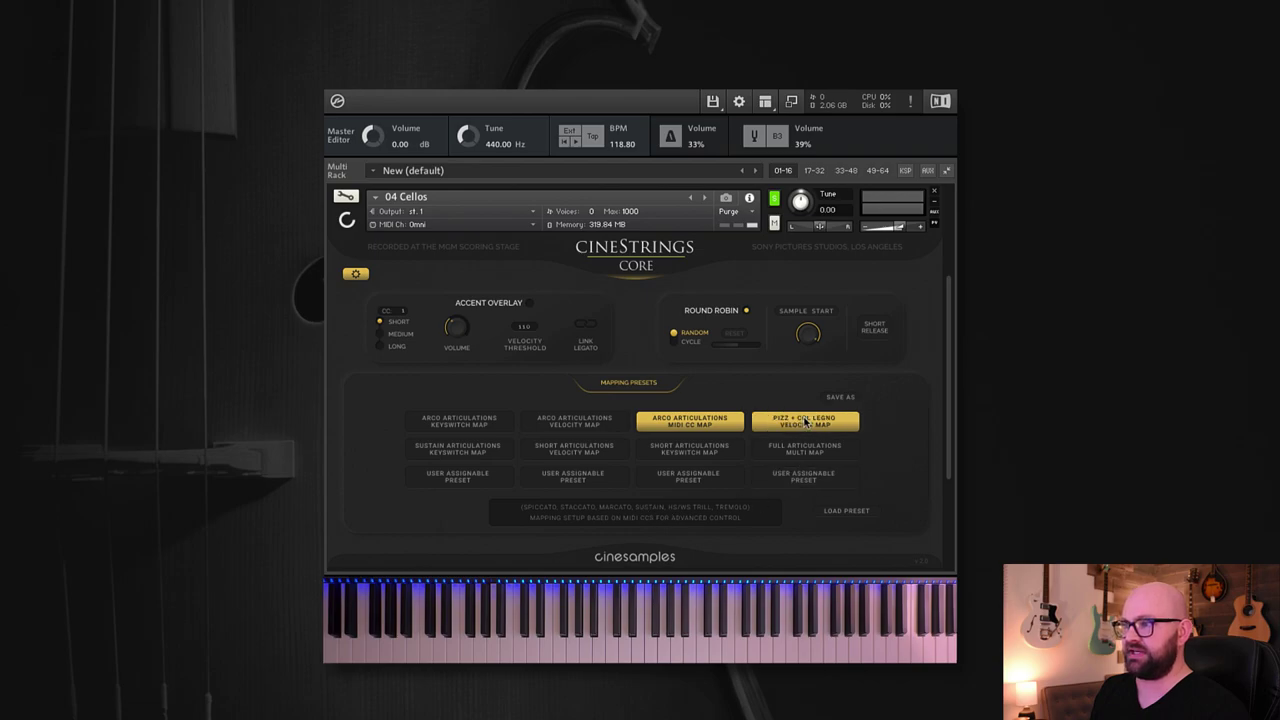
Step: Load the Arco Articulations Keyswitch Map preset and review its list of articulation keyswitches
left_click(490, 425)
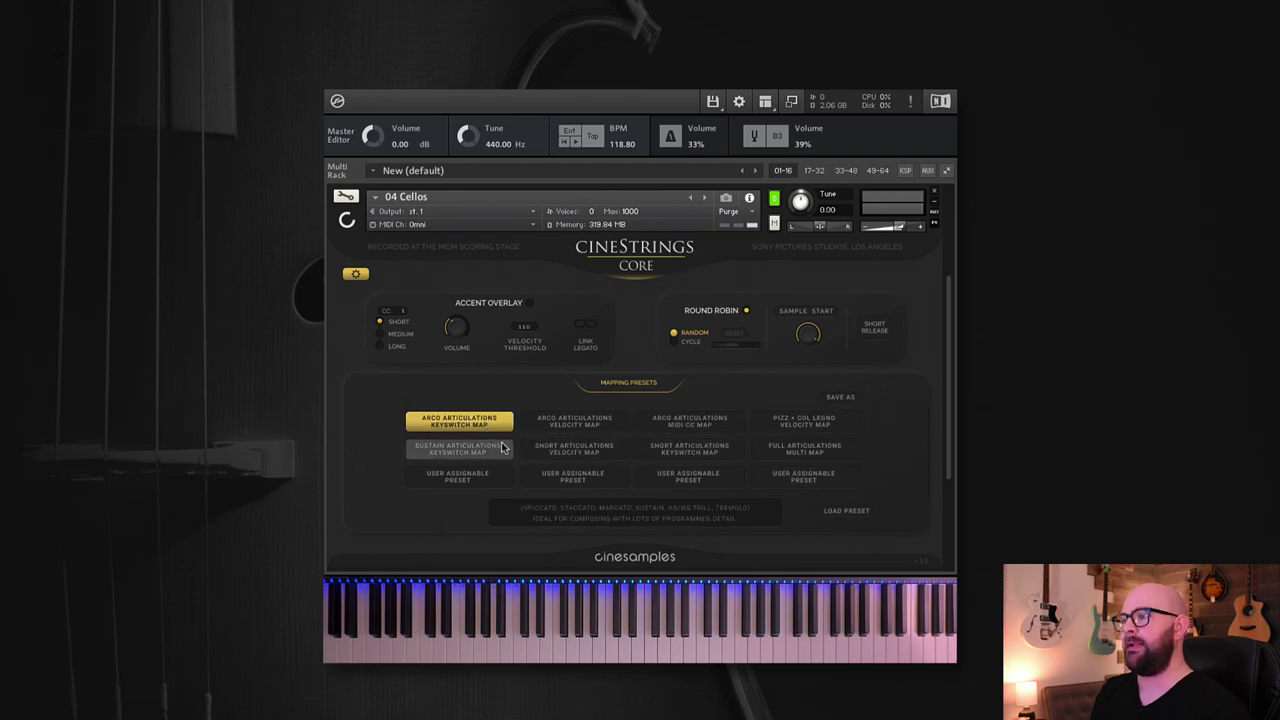
left_click(843, 512)
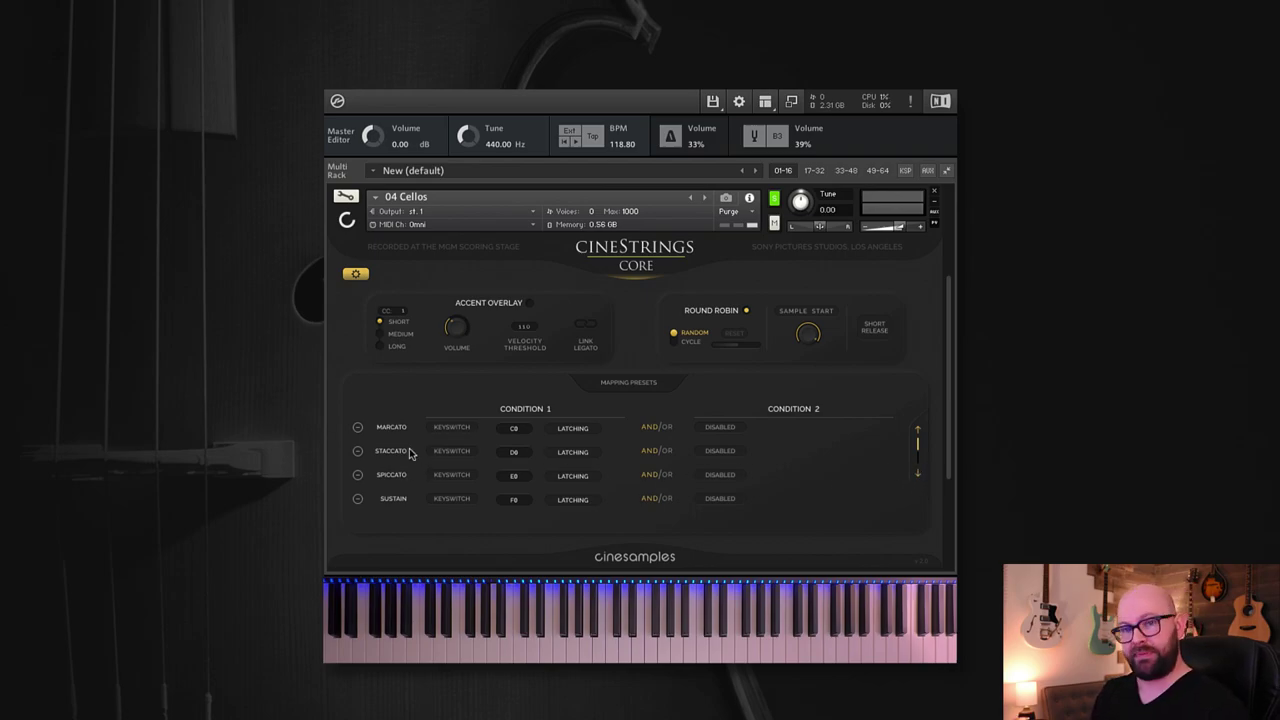
left_click(918, 472)
left_click(918, 434)
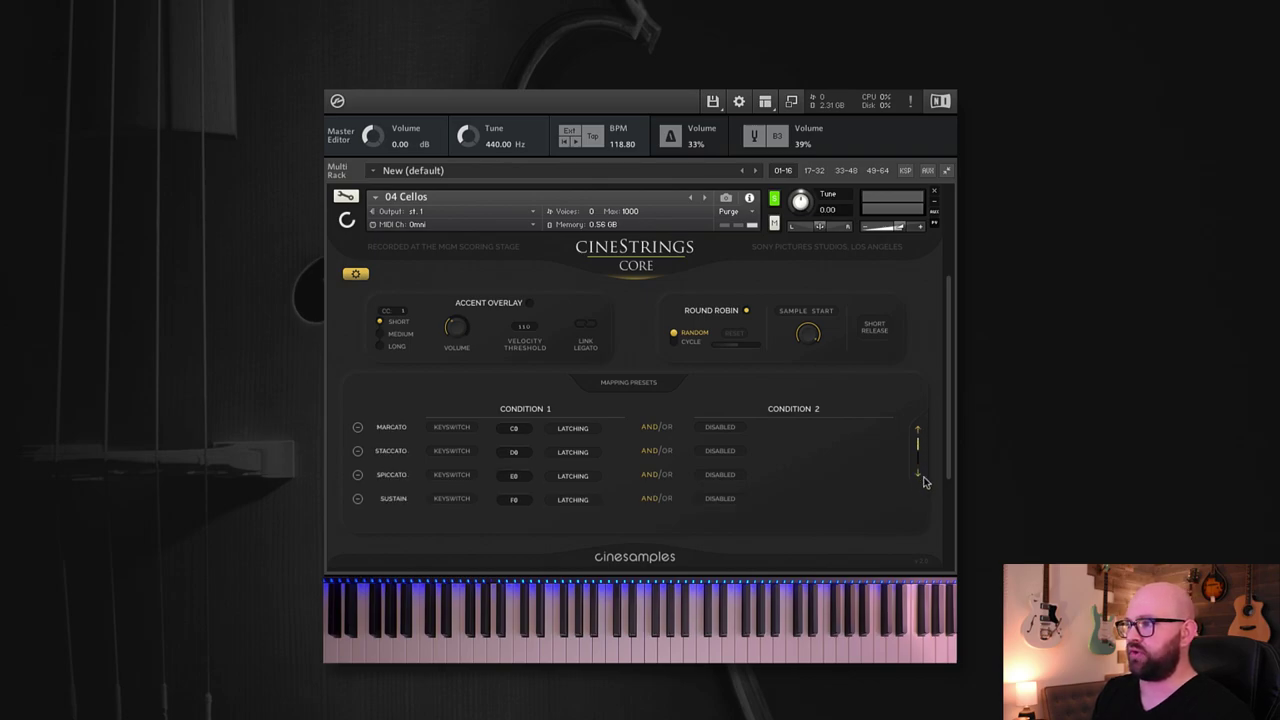
left_click(914, 477)
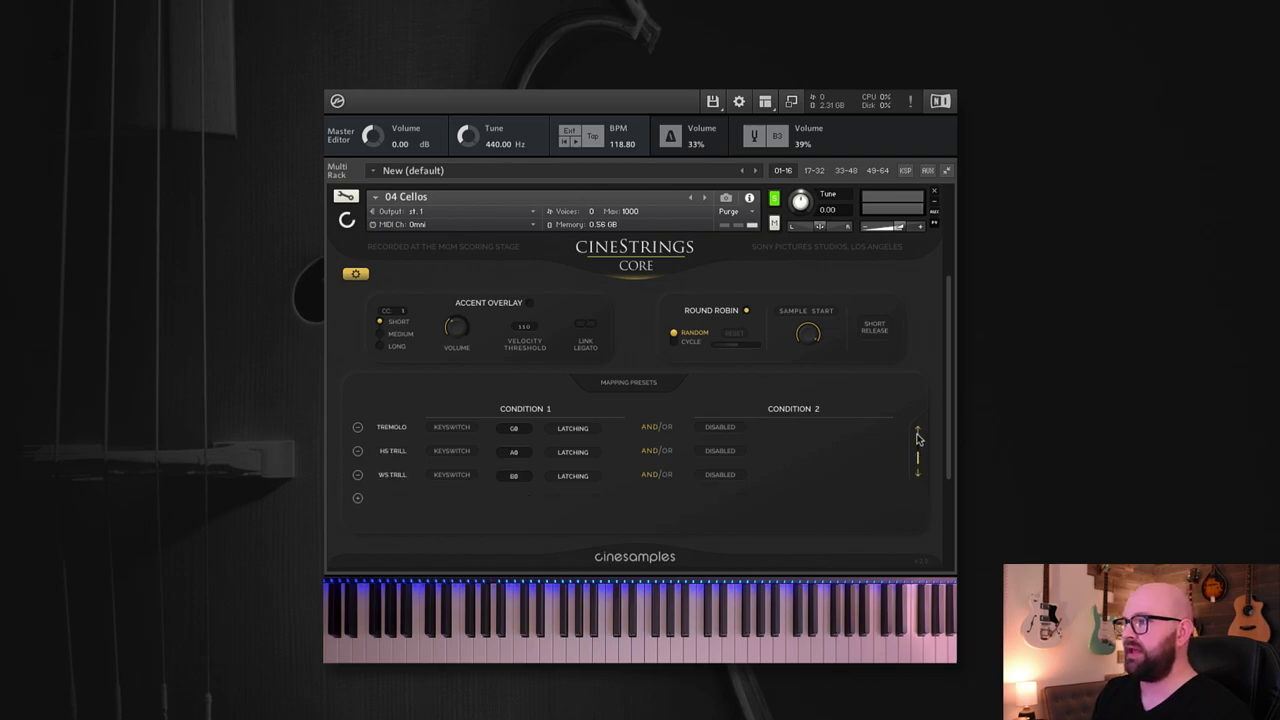
left_click(918, 431)
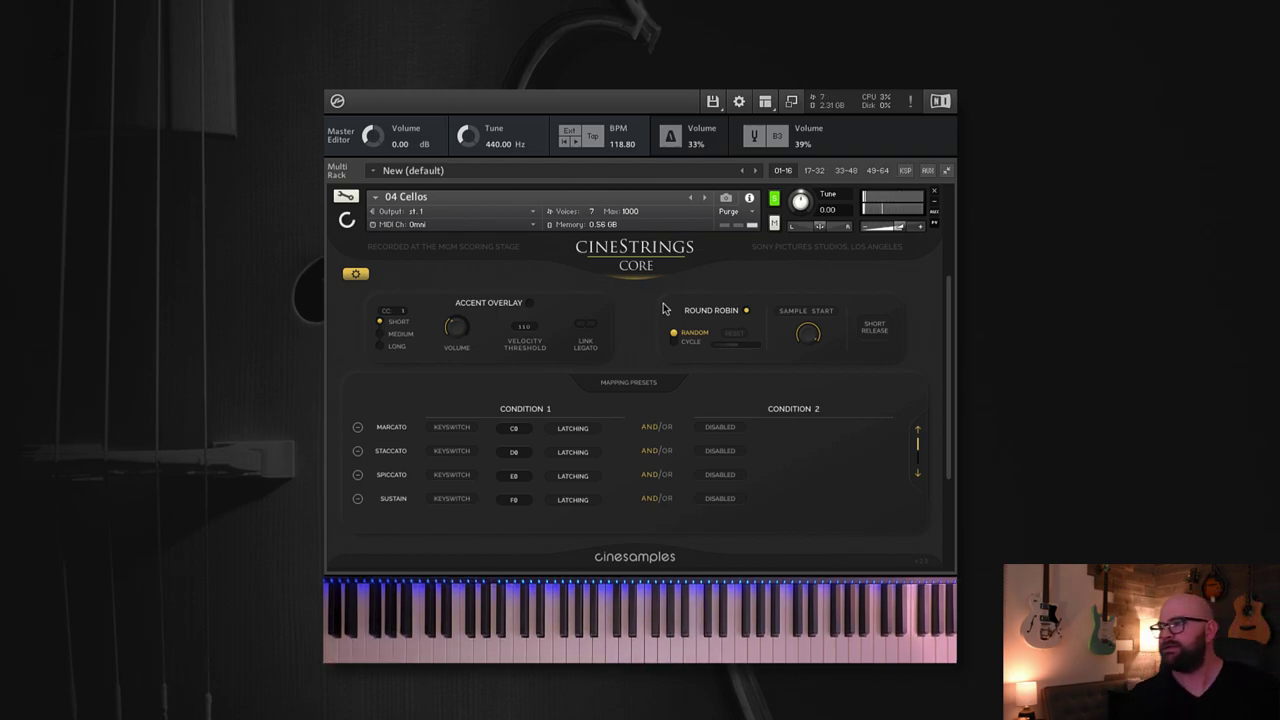
Step: Save the current mapping to the first User Assignable Preset slot and return to the articulation conditions
left_click(628, 383)
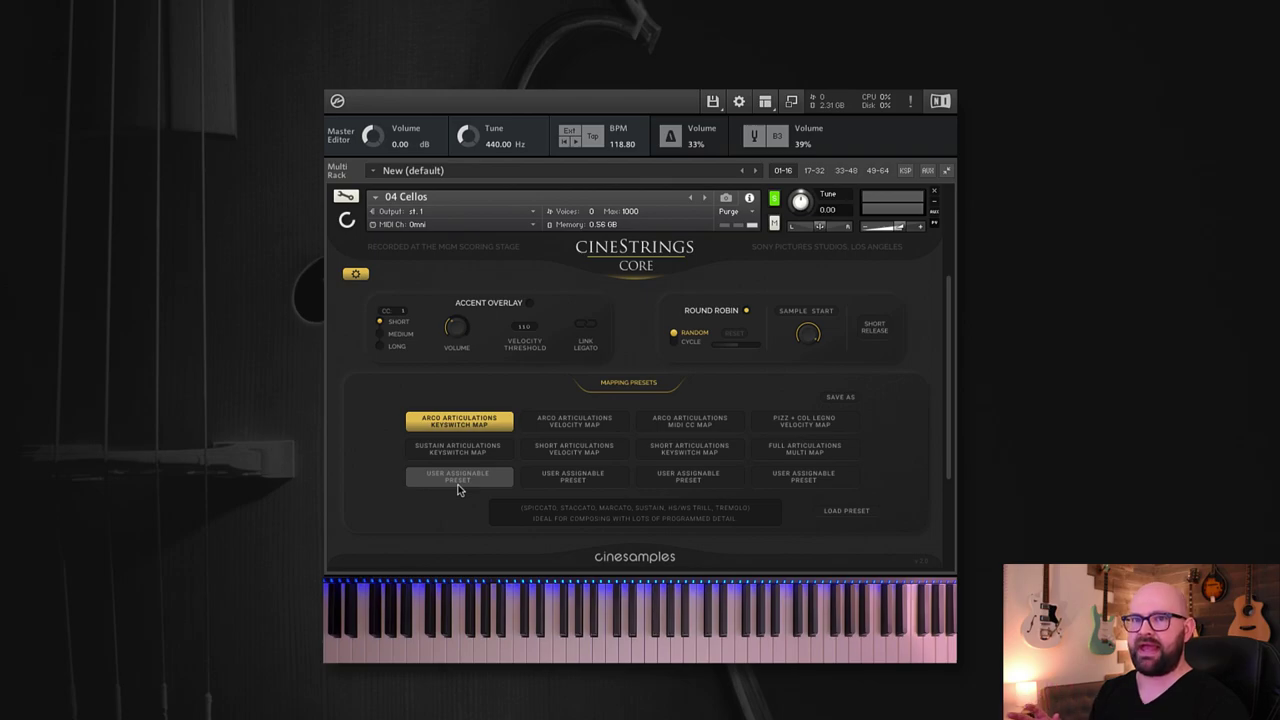
left_click(628, 384)
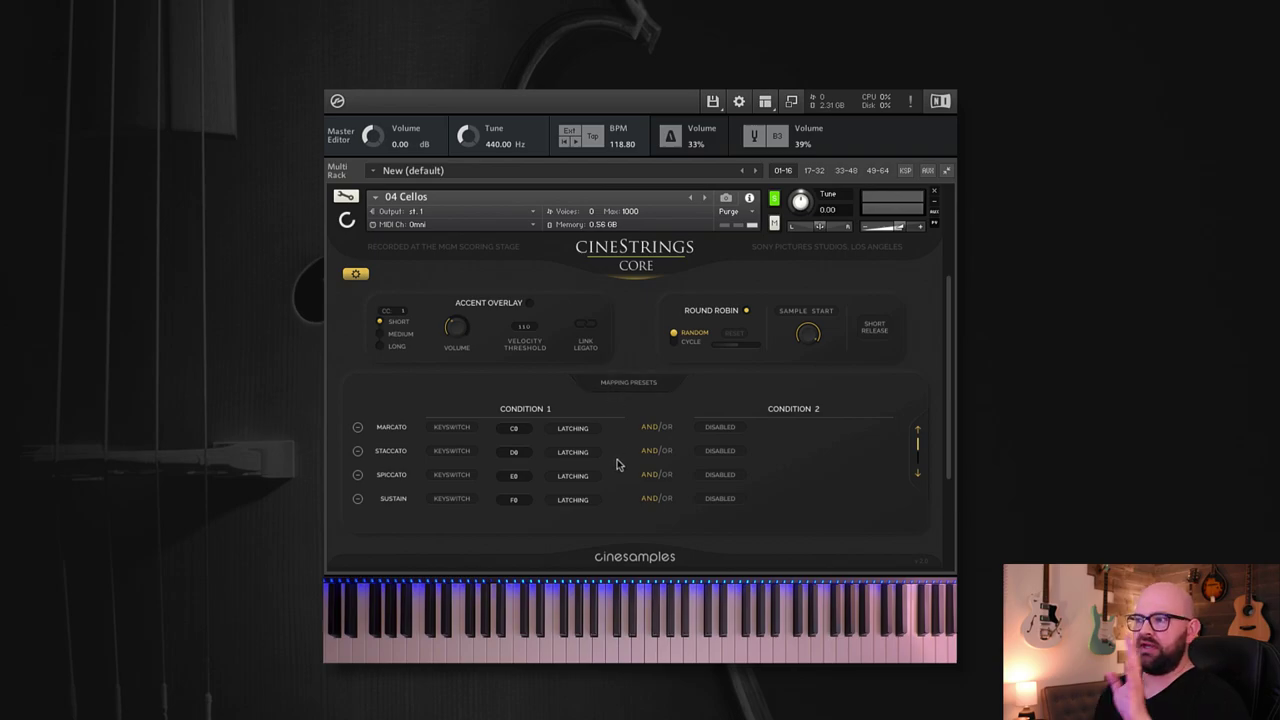
left_click(629, 383)
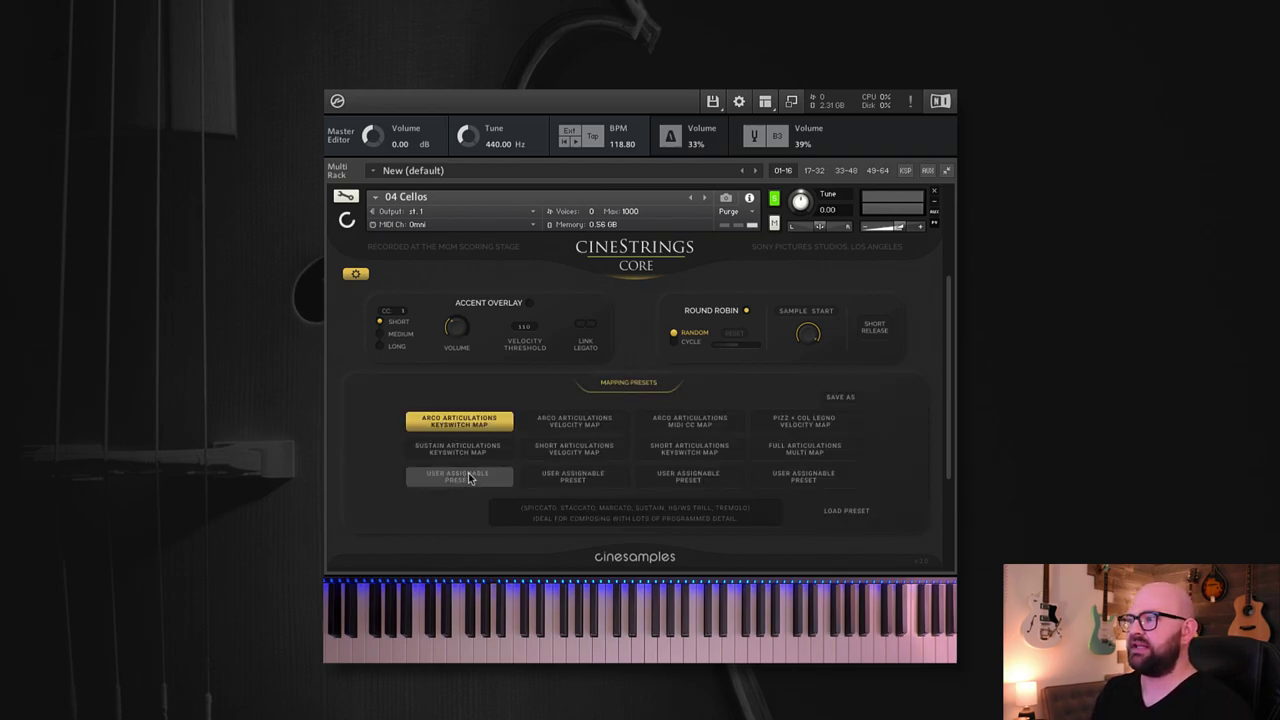
left_click(840, 397)
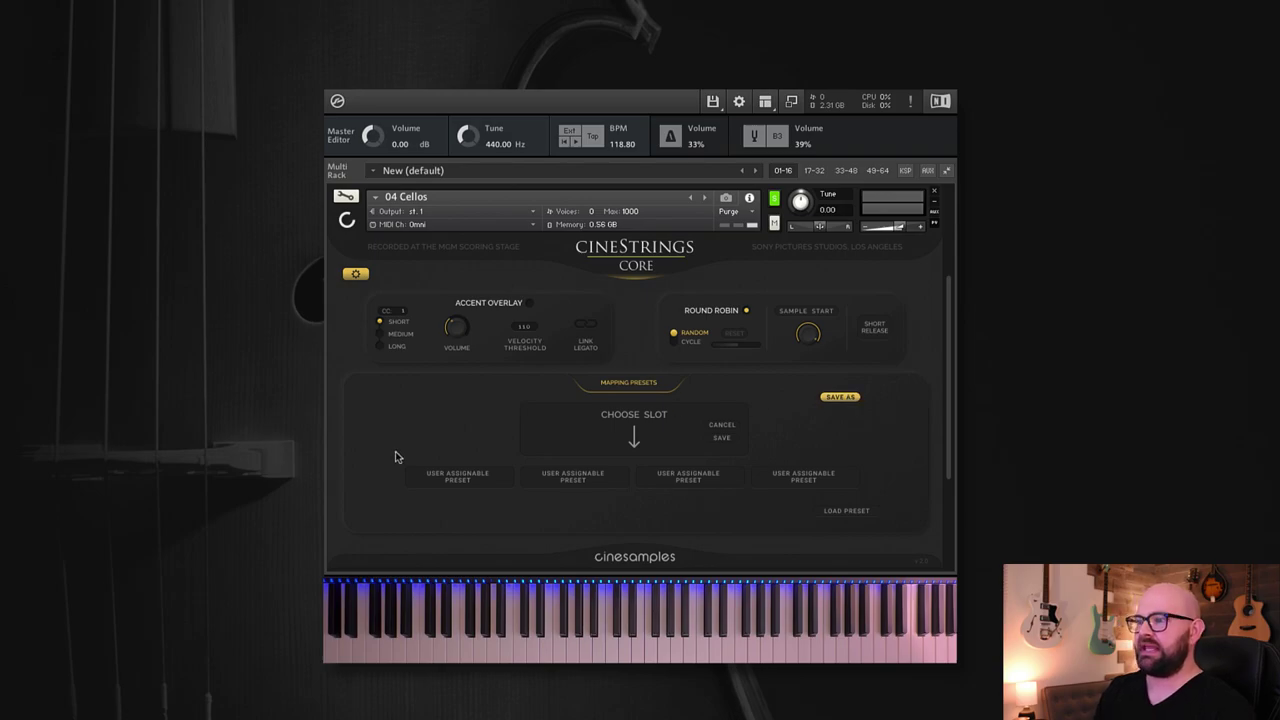
left_click(457, 478)
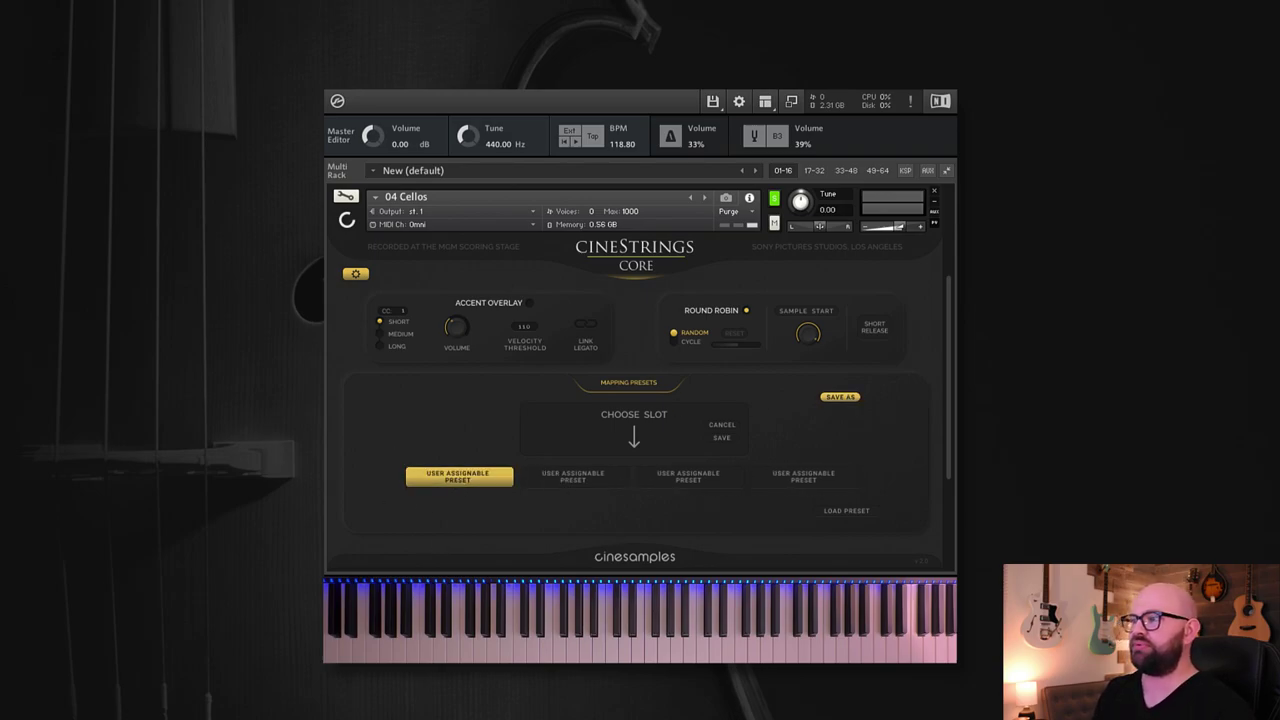
left_click(720, 437)
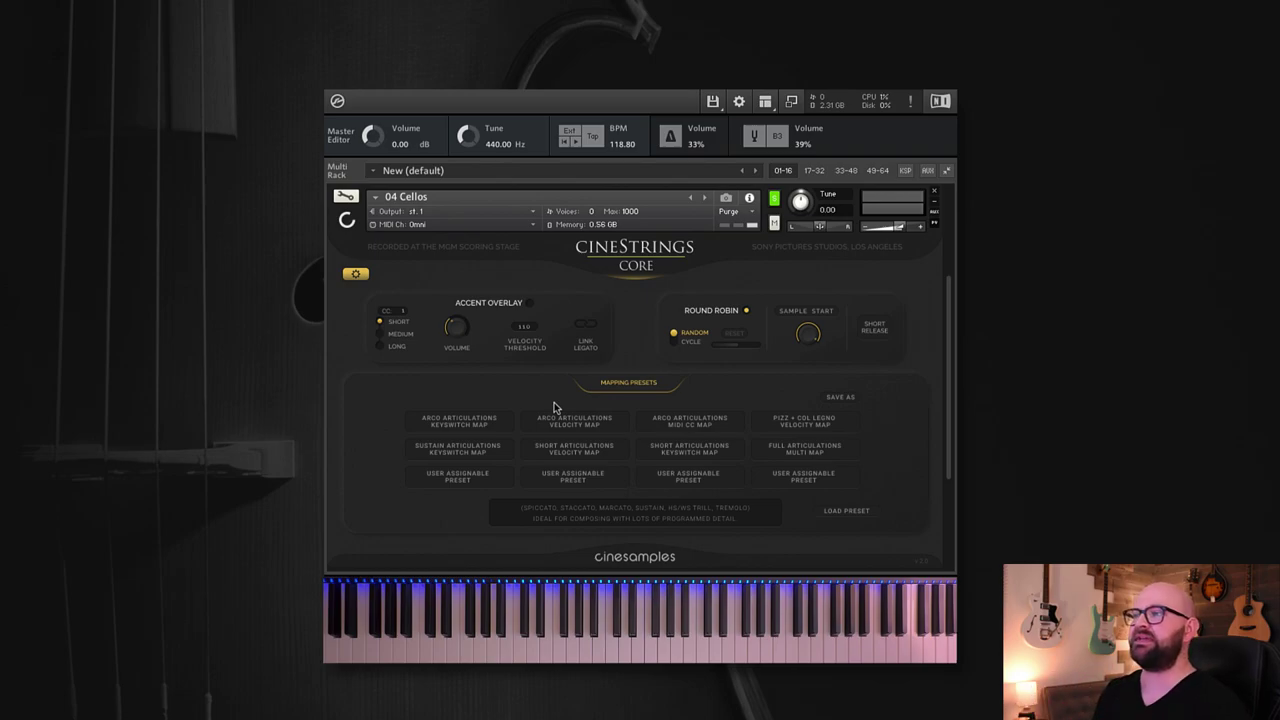
left_click(626, 385)
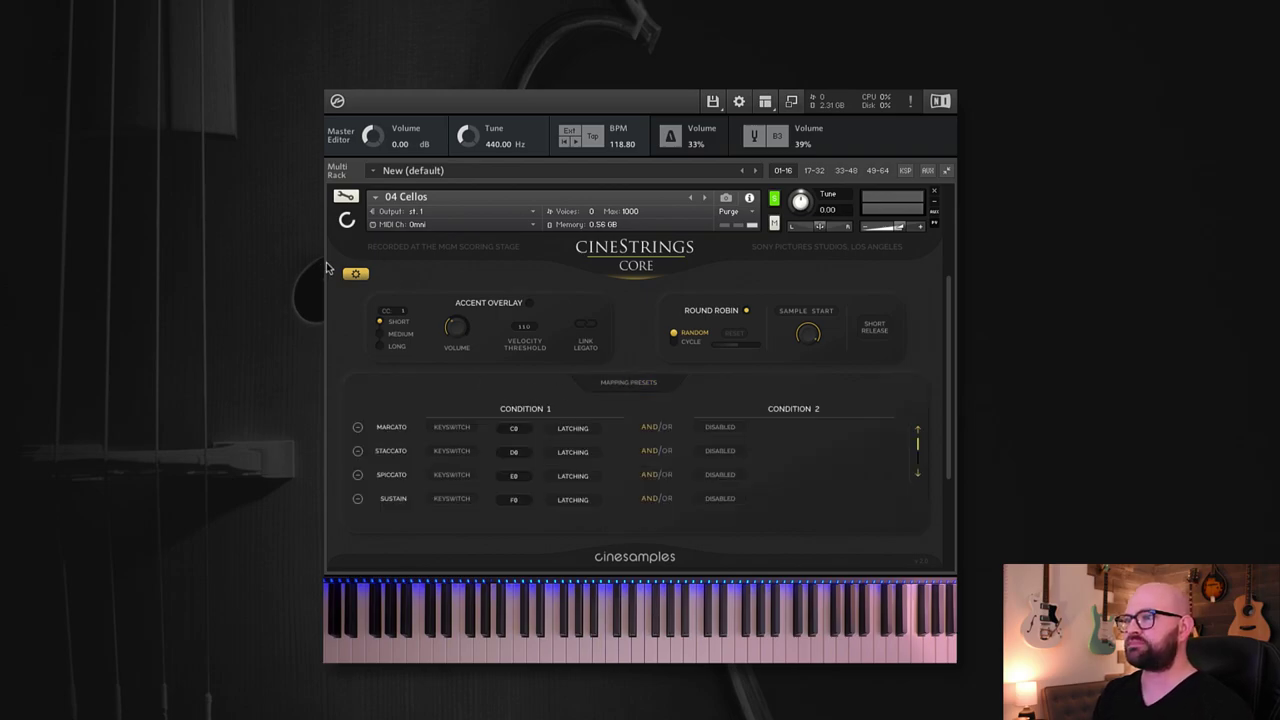
Step: Leave the Cellos' settings, collapse the instrument, then solo the Ensemble patch and open its Arrange controls
left_click(355, 274)
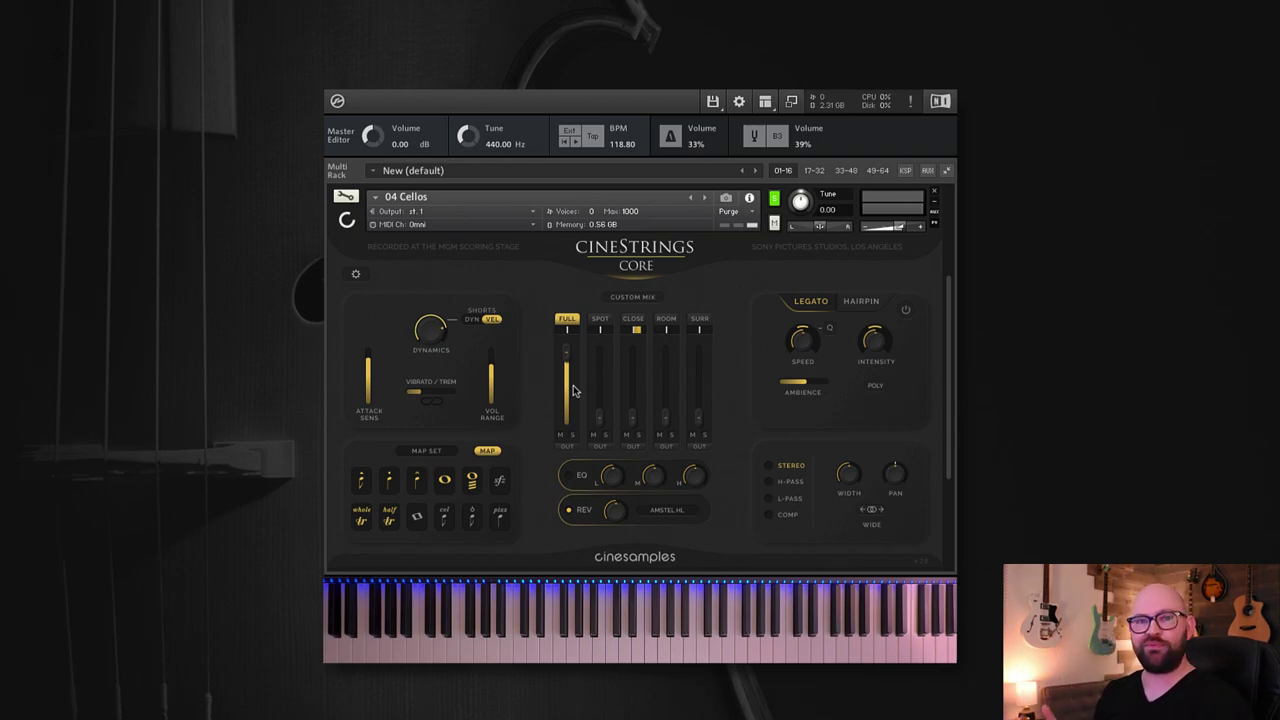
left_click(348, 220)
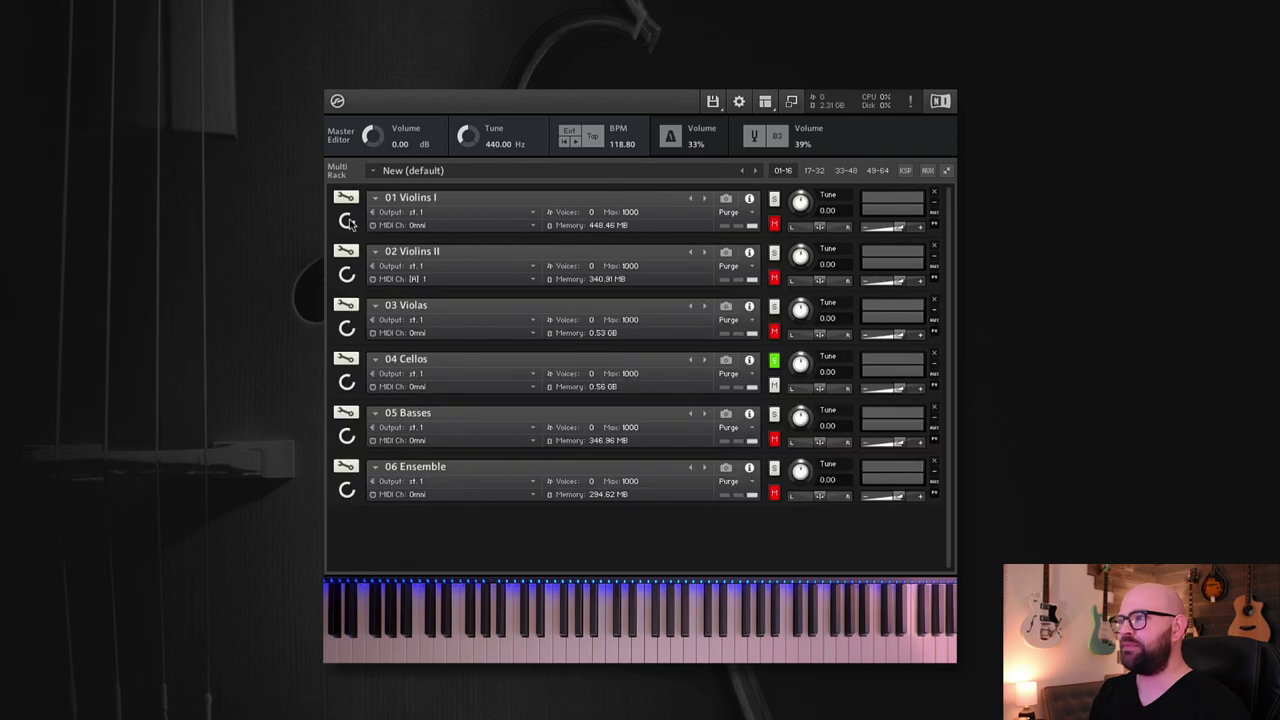
left_click(774, 467)
left_click(350, 490)
scroll(812, 464, "down", 6)
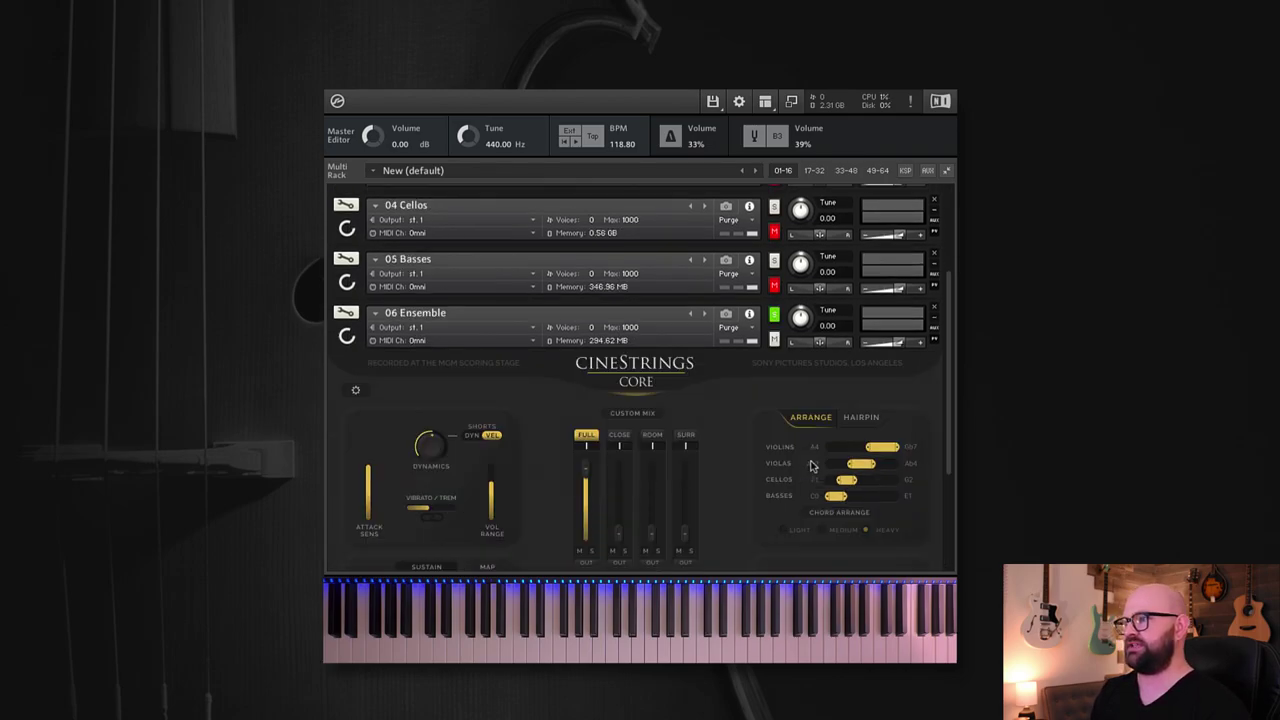
Step: Look over the Ensemble patch's main controls and its accent overlay, round robin and custom mapping settings, ending back on the main controls
scroll(812, 464, "up", 1)
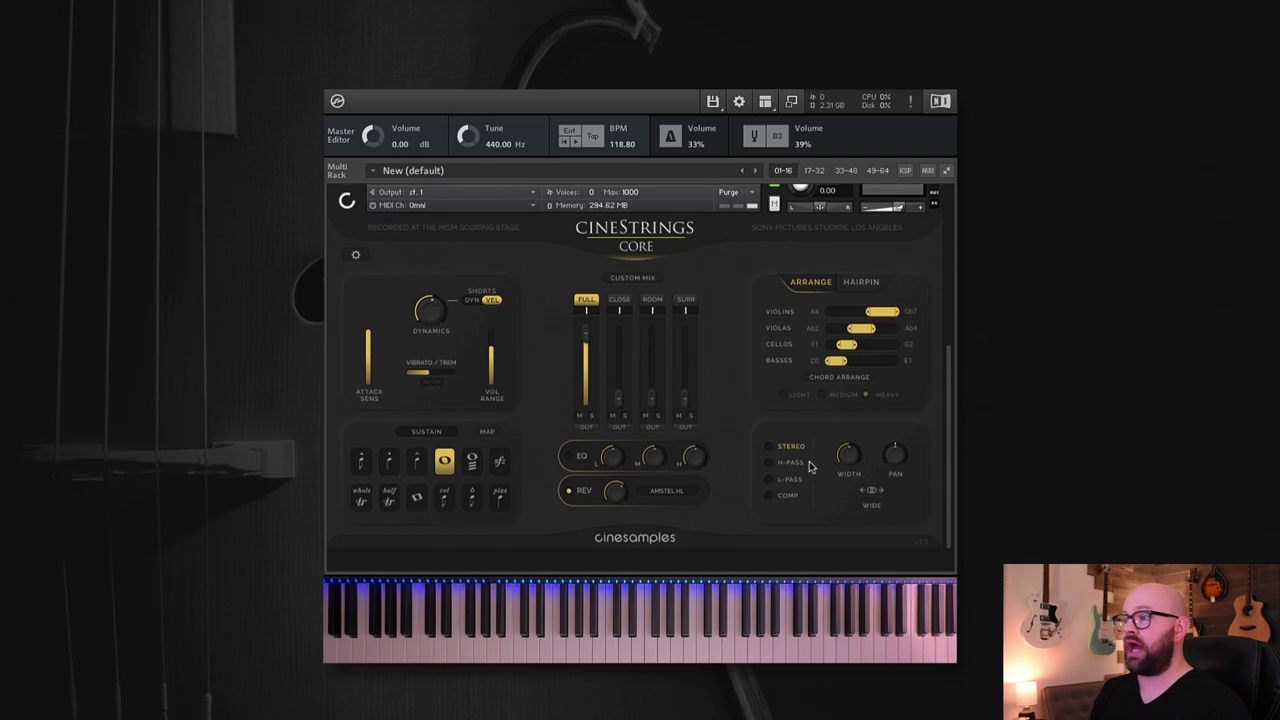
scroll(812, 464, "up", 1)
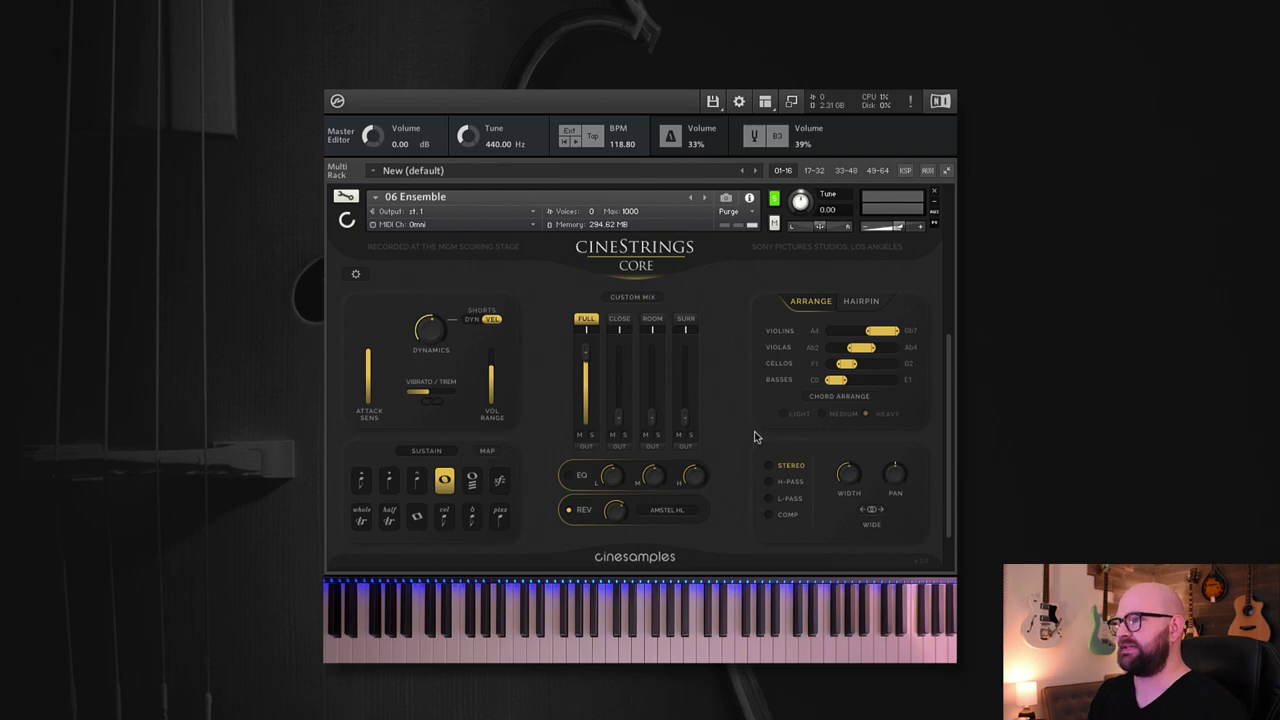
left_click(356, 276)
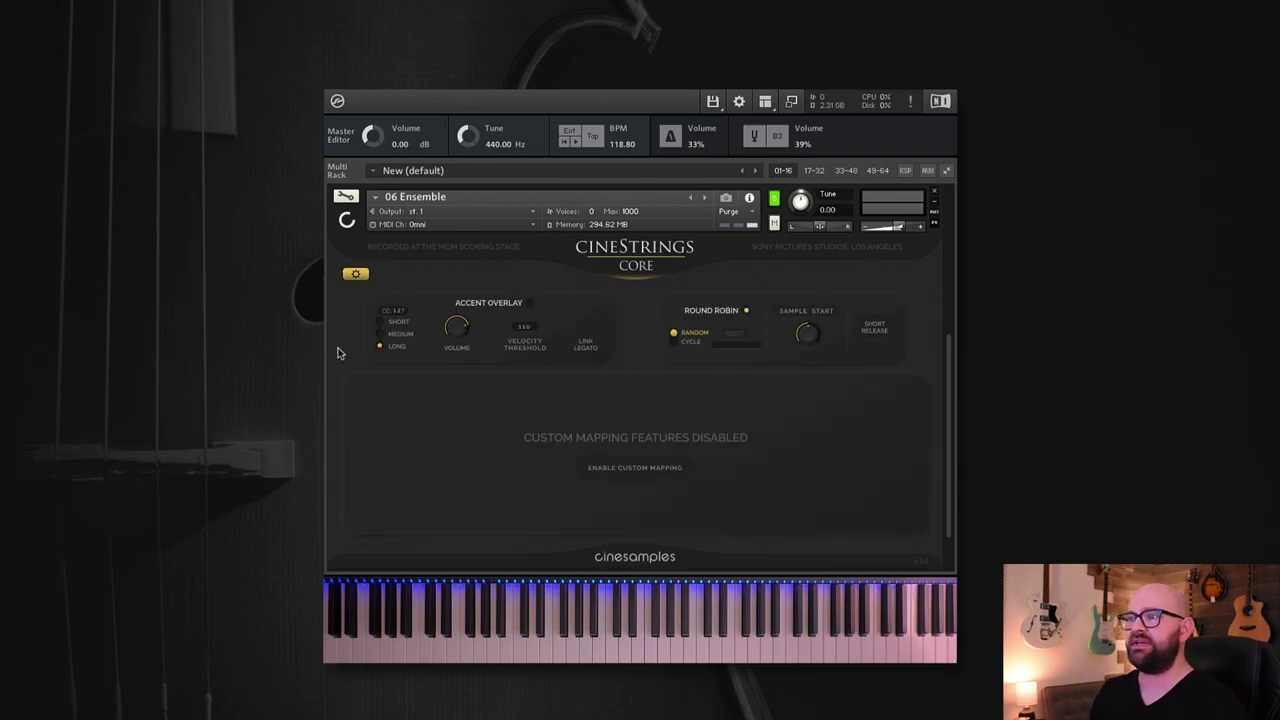
left_click(355, 276)
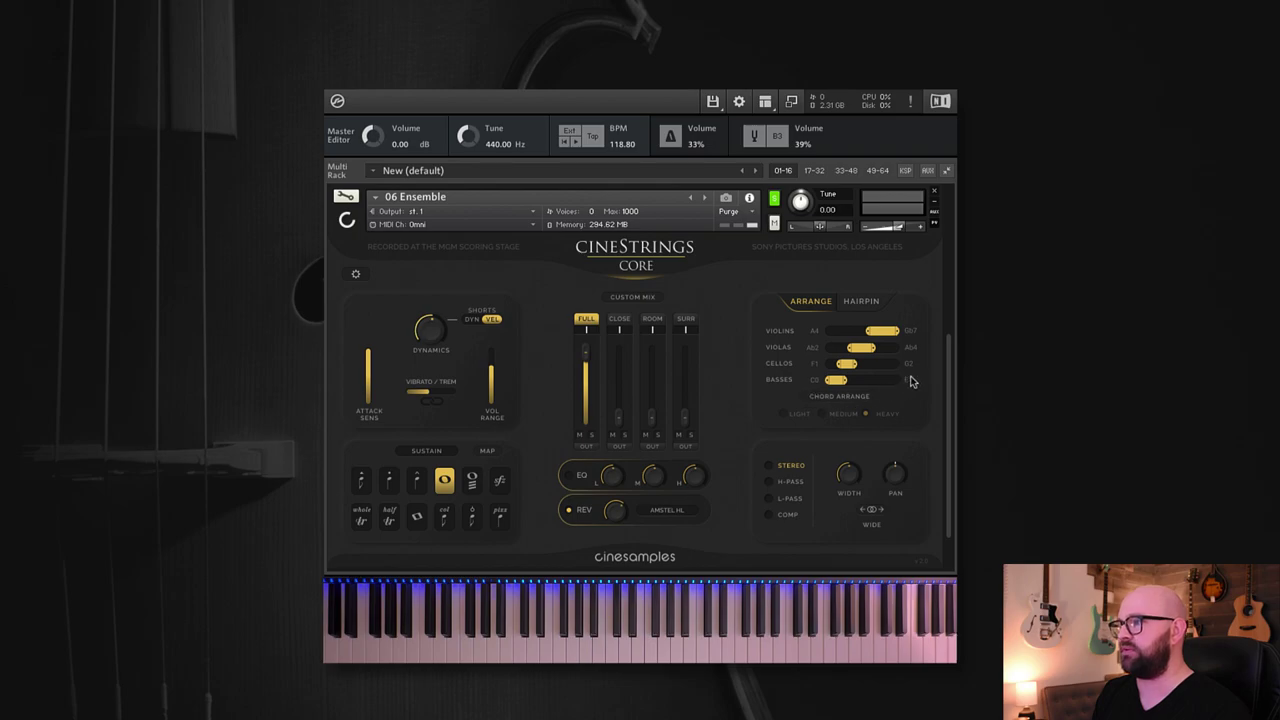
Step: Shift the section note-range boundaries upward in the Ensemble's Arrange controls and compare Chord Arrange on and off, leaving it on with Heavy
left_click_drag(847, 383, 960, 389)
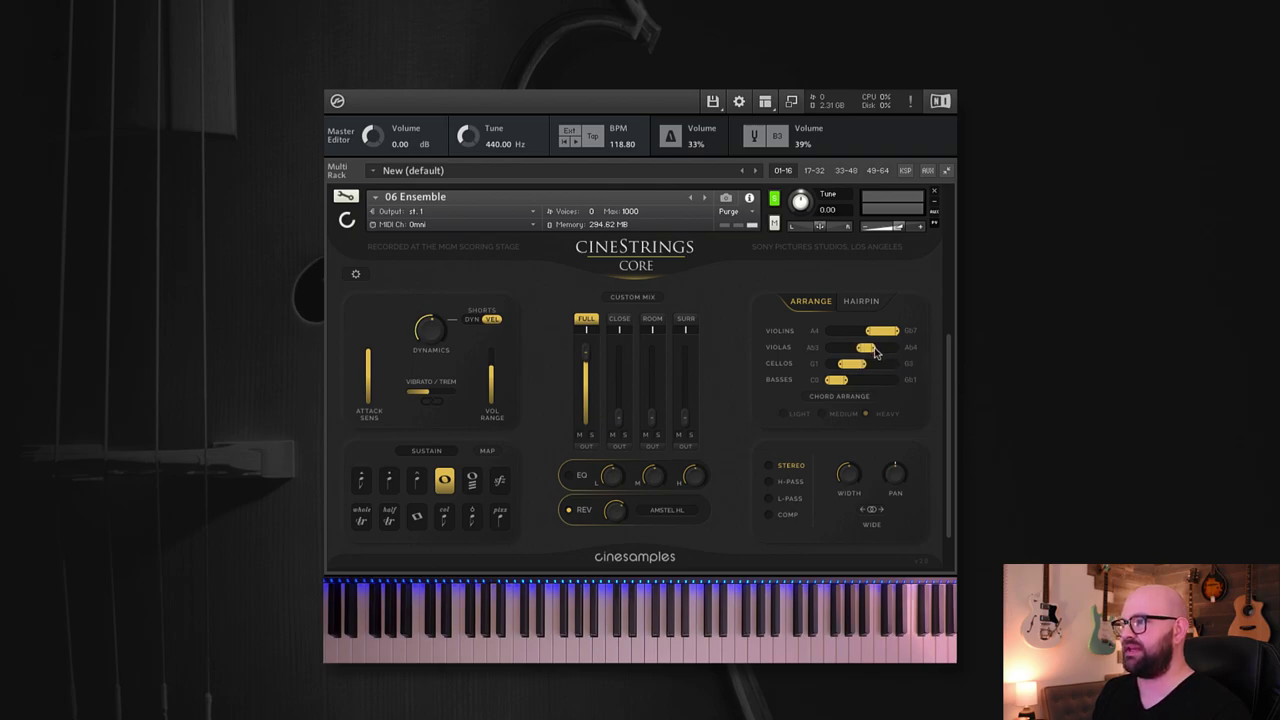
left_click_drag(874, 352, 930, 369)
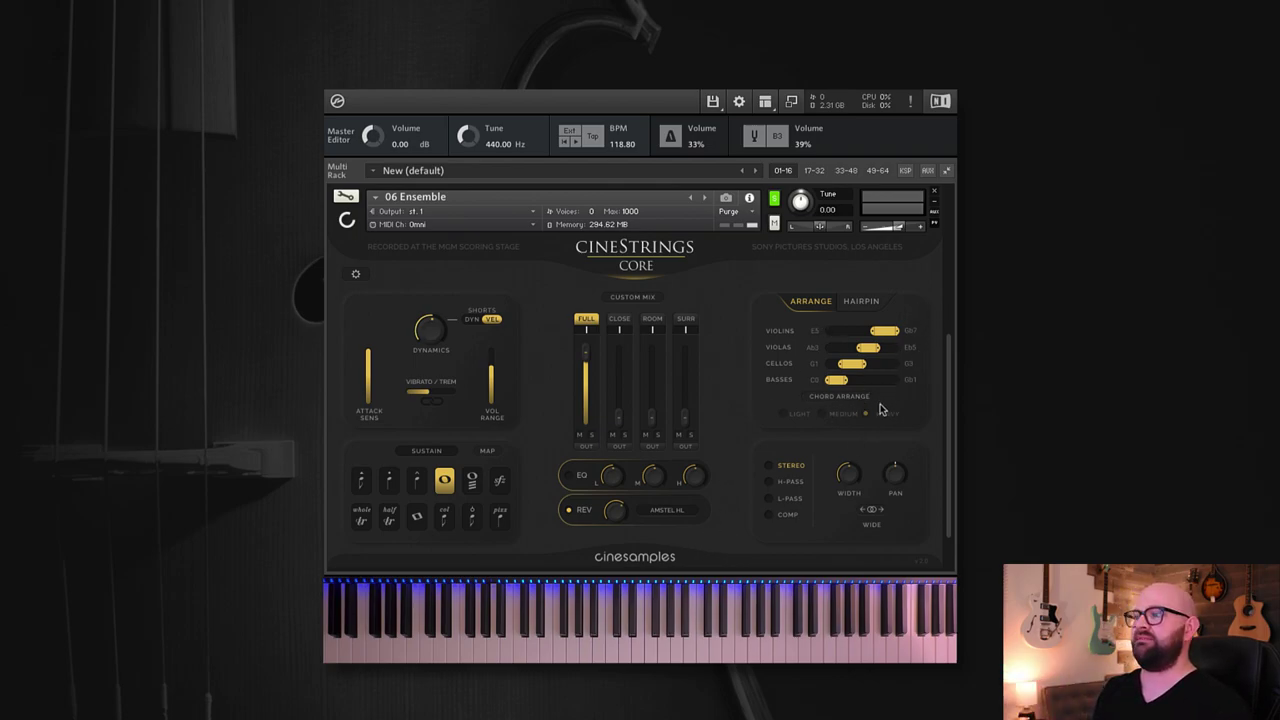
left_click(840, 397)
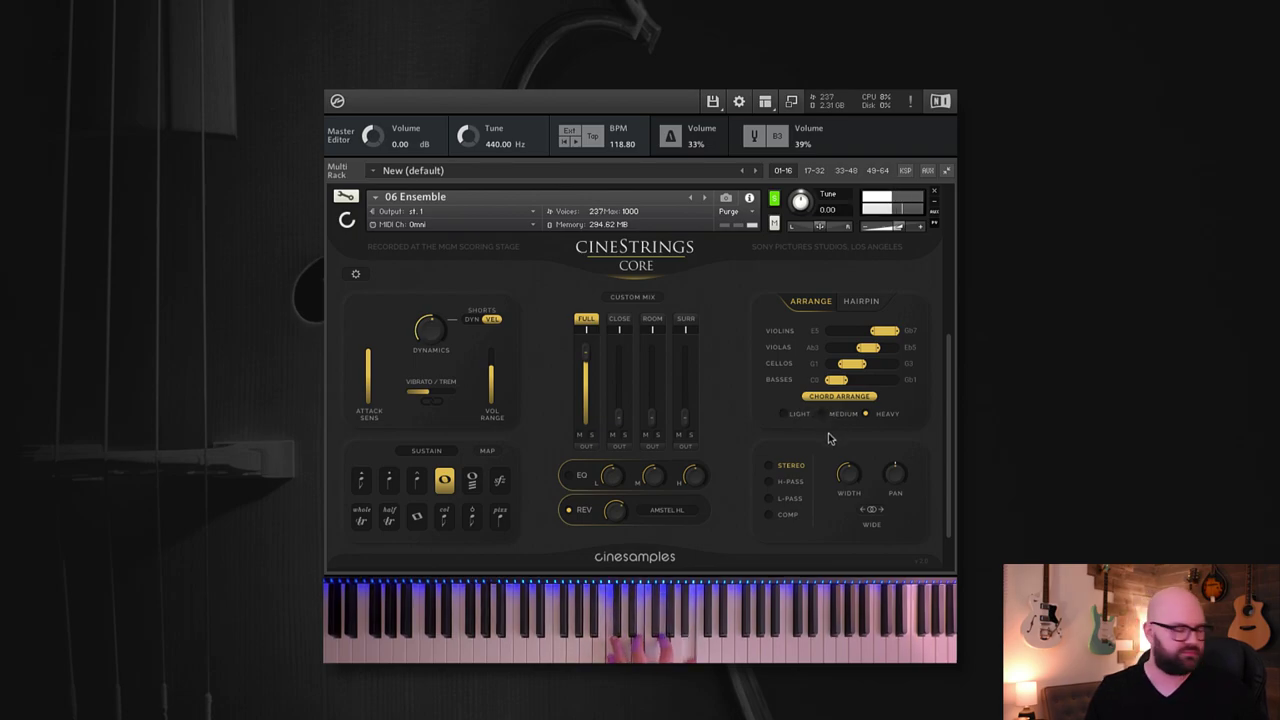
left_click(825, 400)
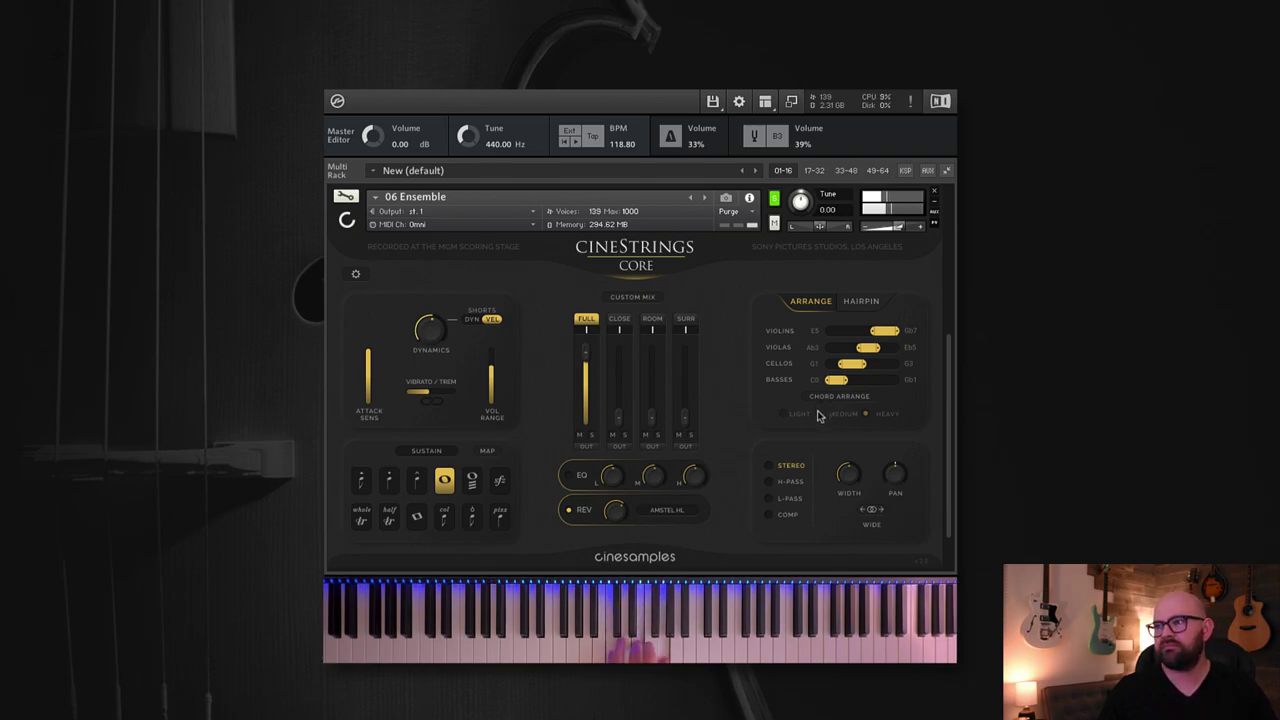
left_click(828, 397)
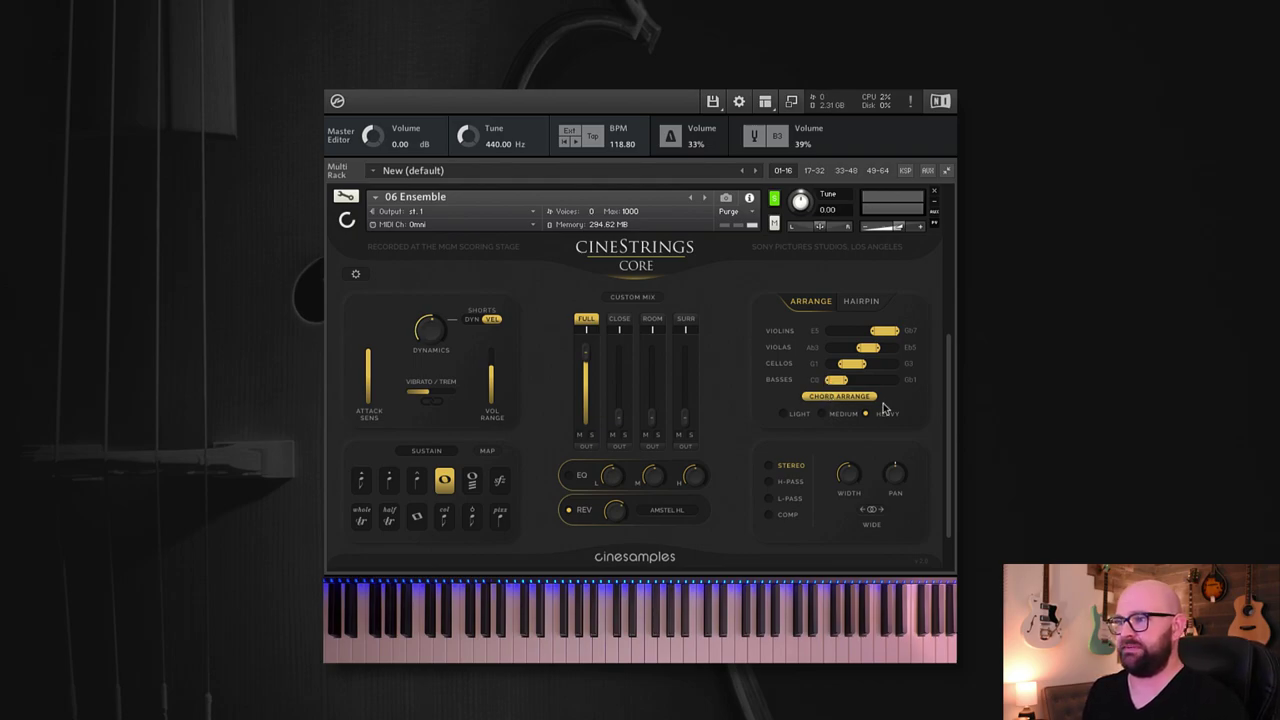
Step: Audition the Ensemble patch's Spiccato and Harmonic articulations with Chord Arrange
left_click(364, 486)
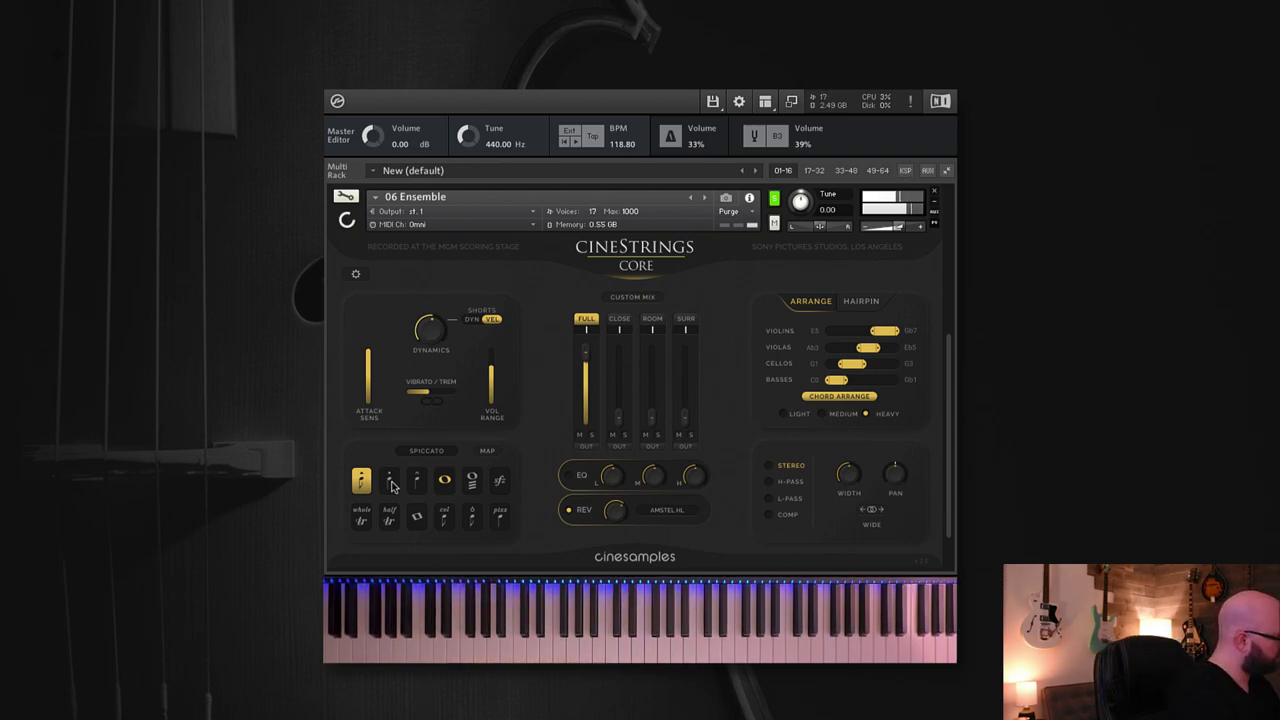
left_click(416, 516)
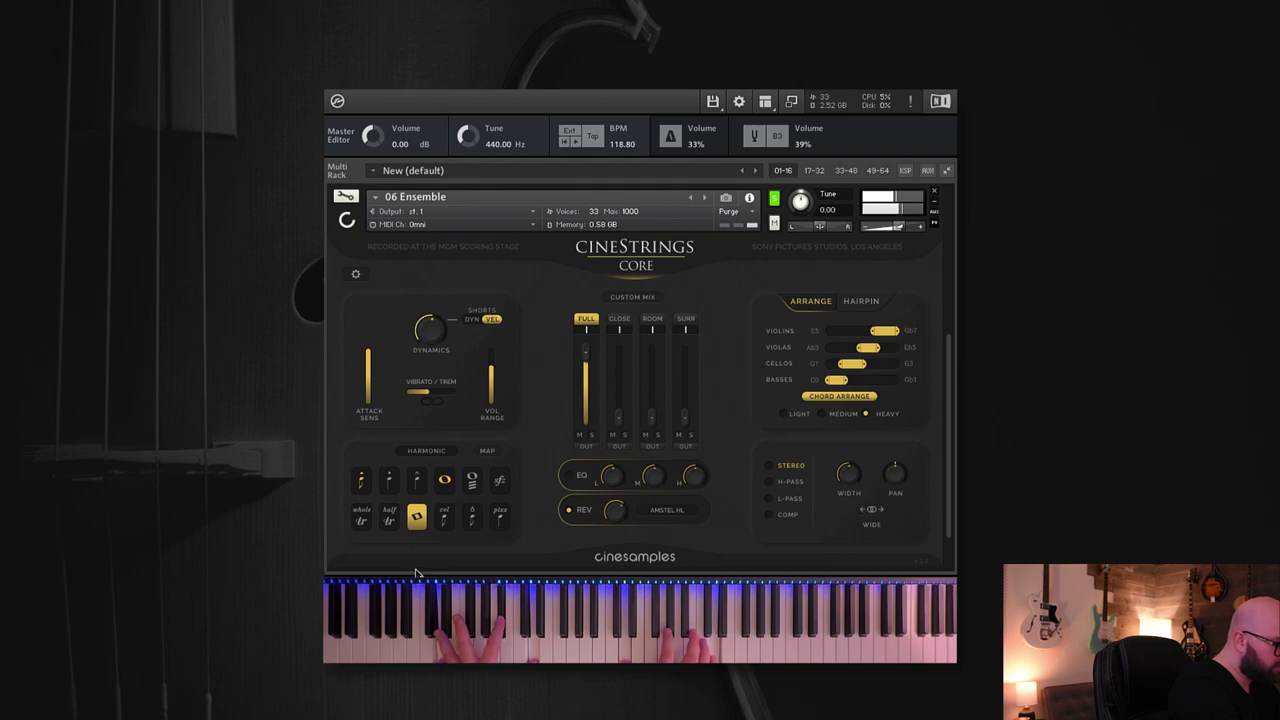